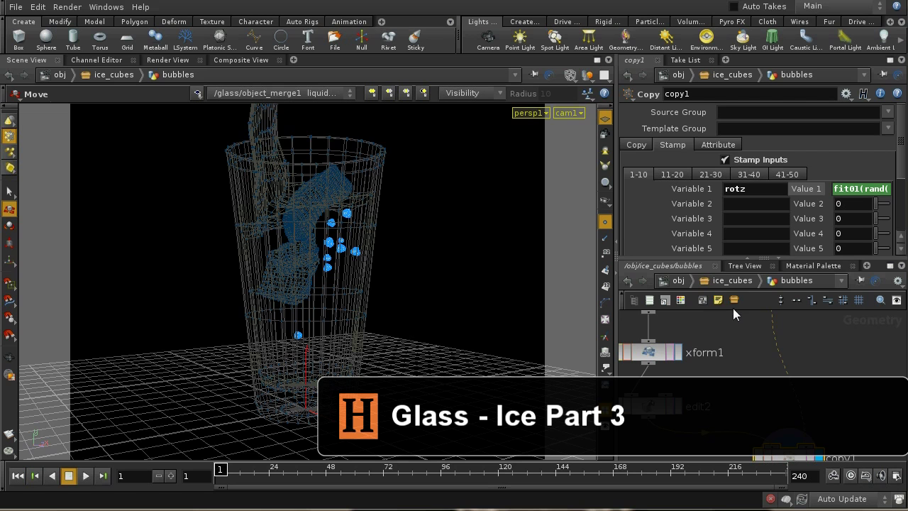
Go up from /obj/ice_cubes/bubbles to /obj and frame the five object nodes.
left_click(678, 281)
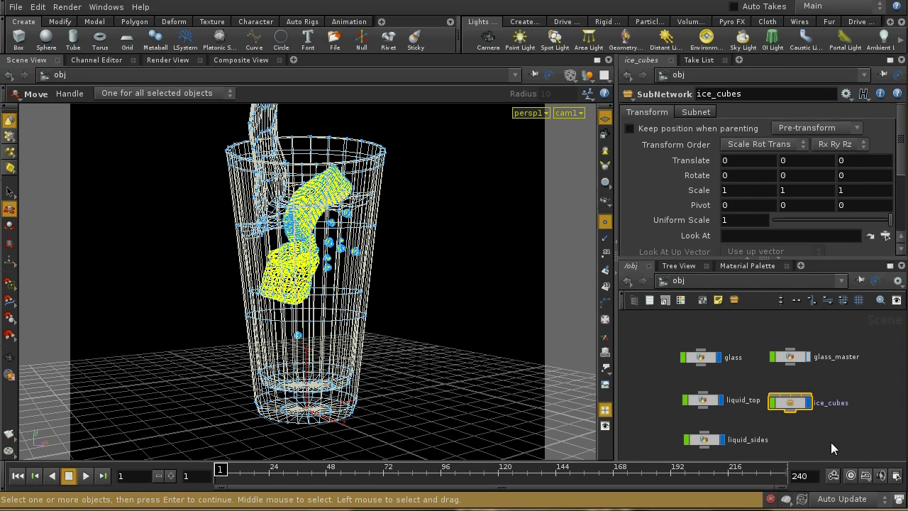
middle_click_drag(831, 442, 821, 402)
mouse_move(837, 365)
right_mouse_down()
mouse_move(838, 428)
mouse_move(845, 369)
right_mouse_up()
middle_click_drag(844, 369, 836, 386)
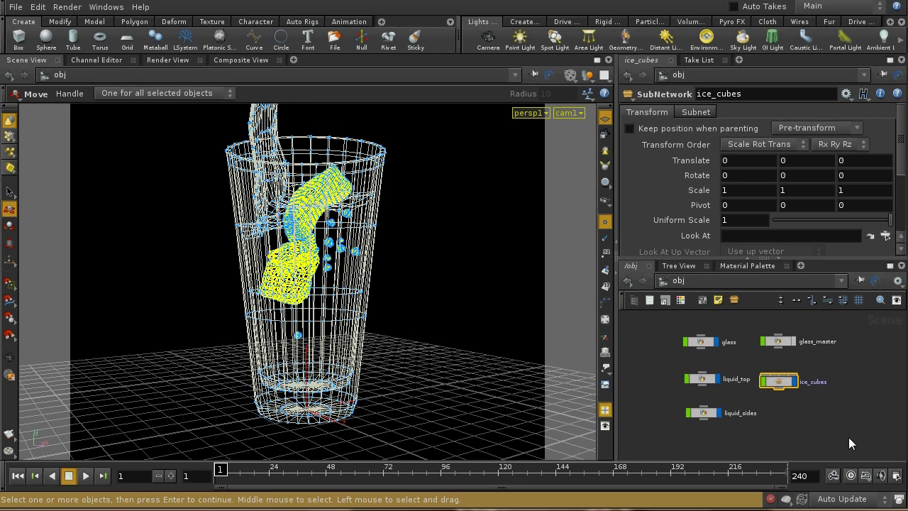
Inside the ice_cubes subnet, select the cam1 camera node and cut it.
double_click(780, 383)
middle_click_drag(802, 365, 800, 410)
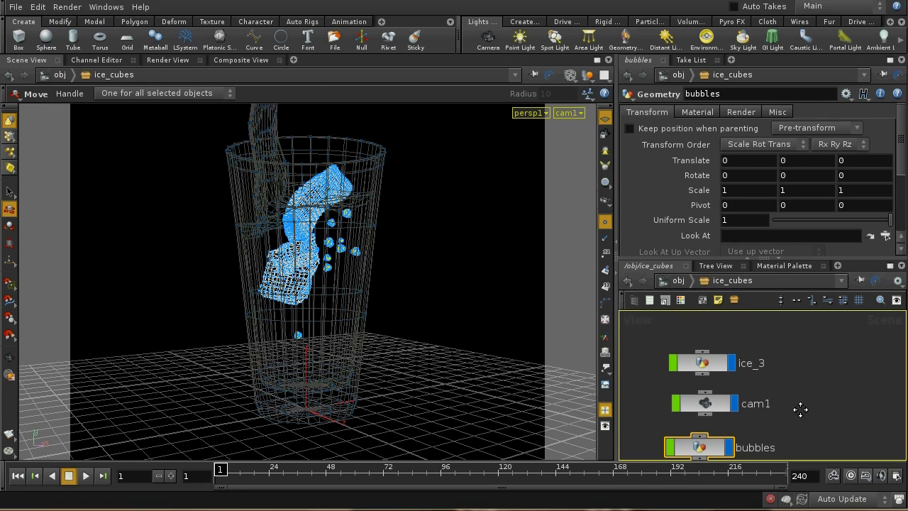
middle_click_drag(802, 339, 773, 376)
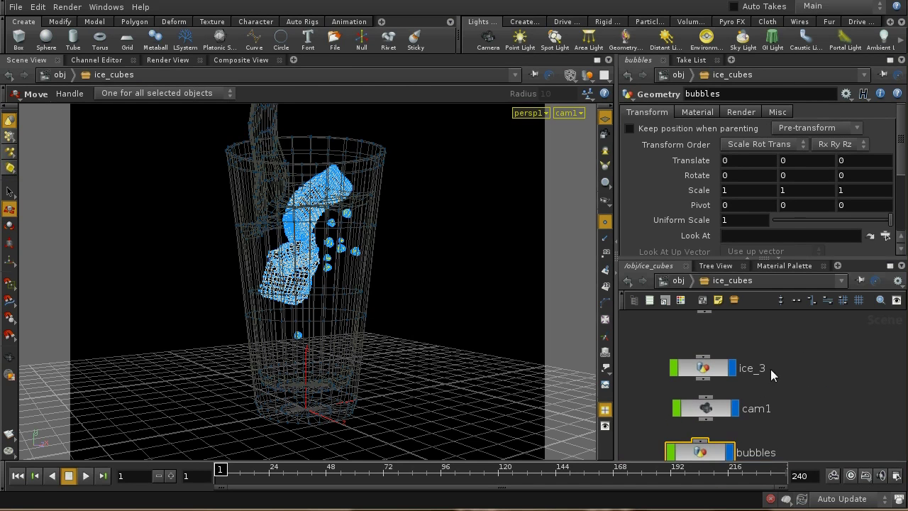
left_click_drag(650, 389, 807, 420)
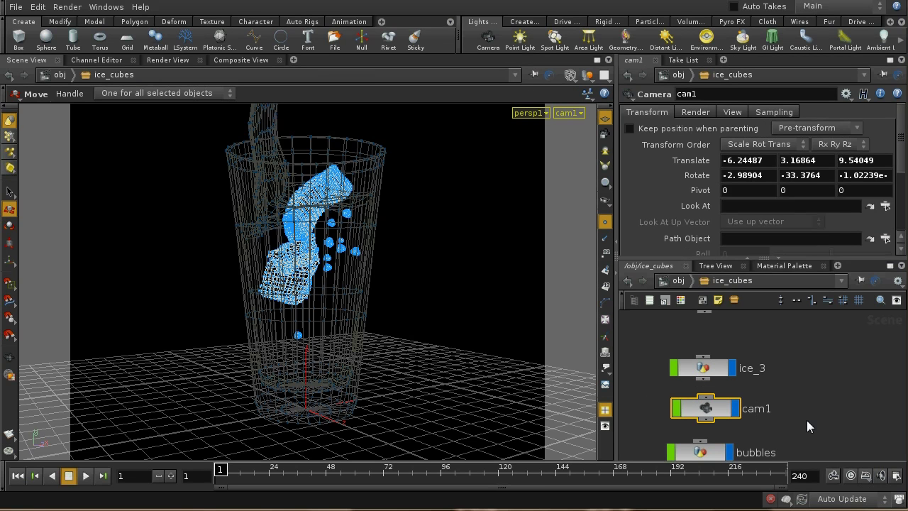
right_click(821, 347)
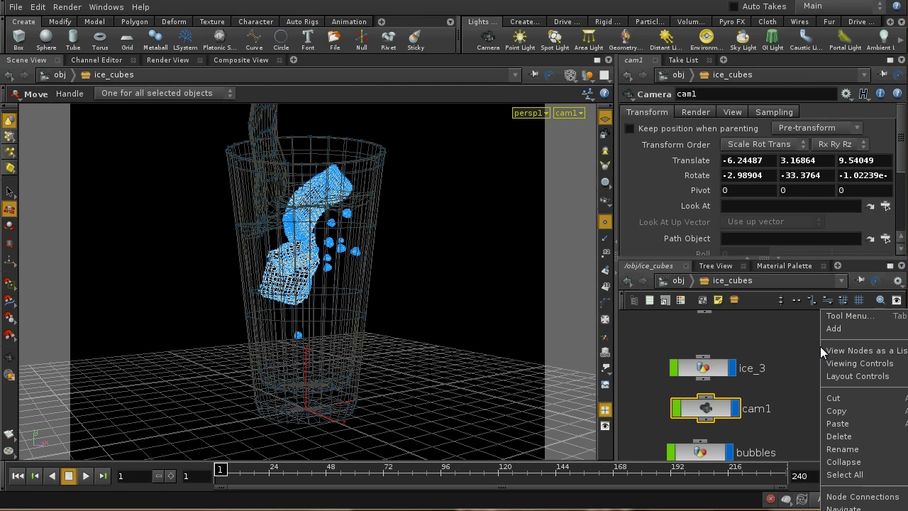
left_click(834, 399)
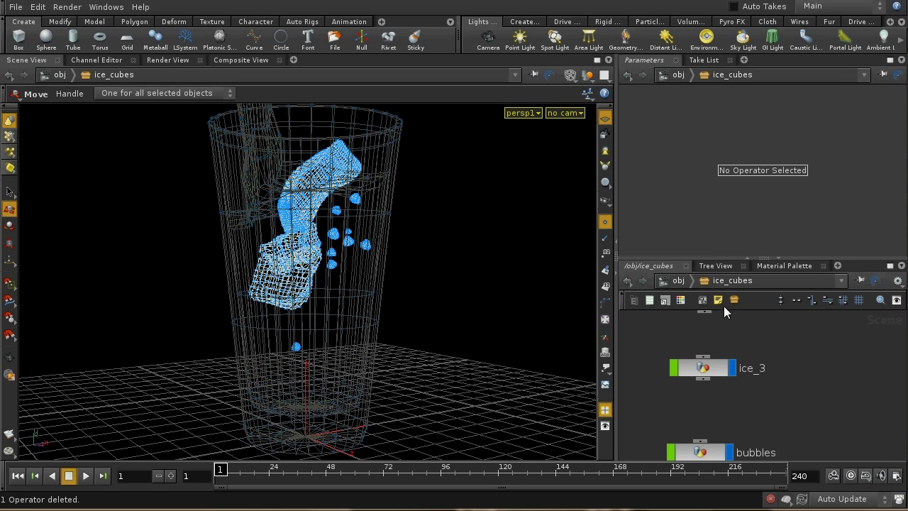
Paste cam1 at the /obj level and place it below the ice_cubes node.
left_click(679, 281)
right_click(791, 418)
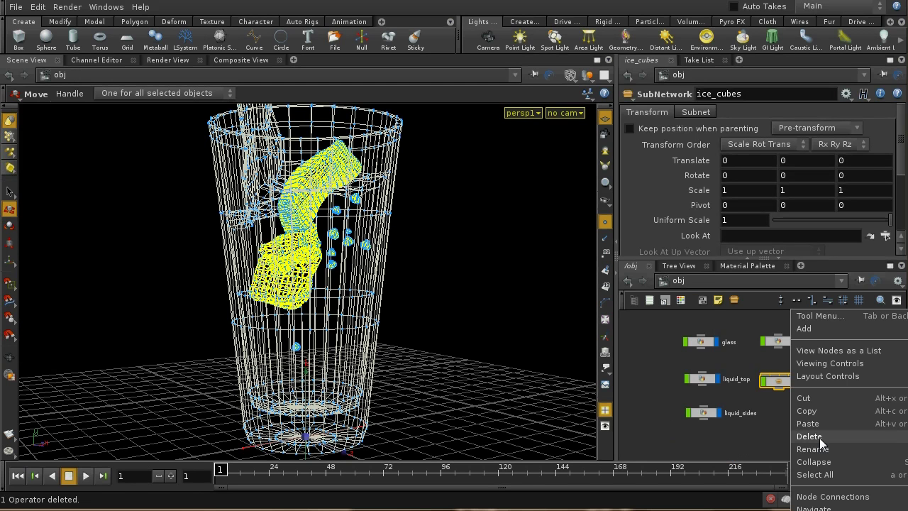
left_click(821, 426)
left_click_drag(792, 398, 781, 418)
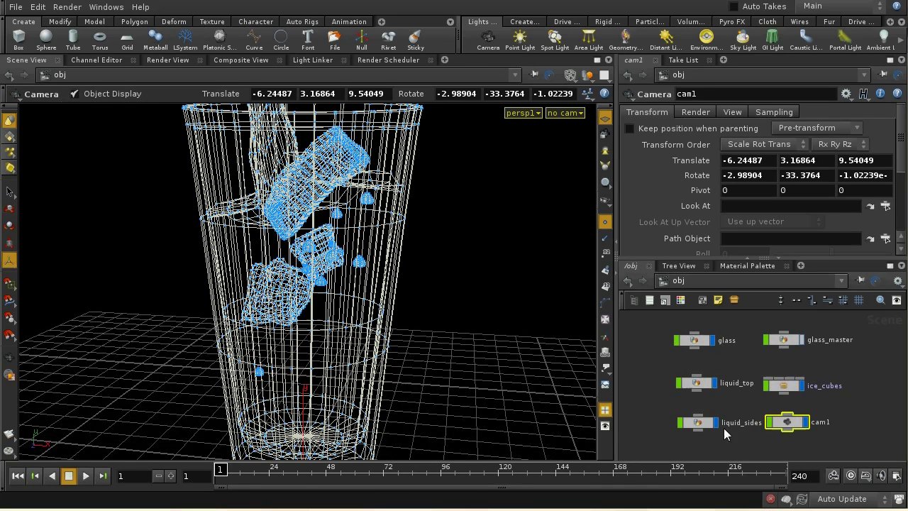
In the out network, rename the mantra_ipr render node to mantra_pbr.
left_click(674, 279)
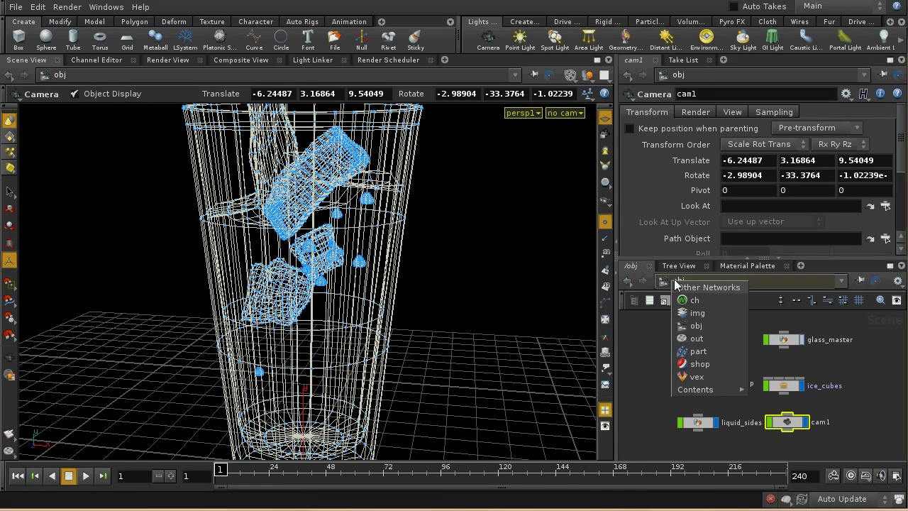
left_click(696, 340)
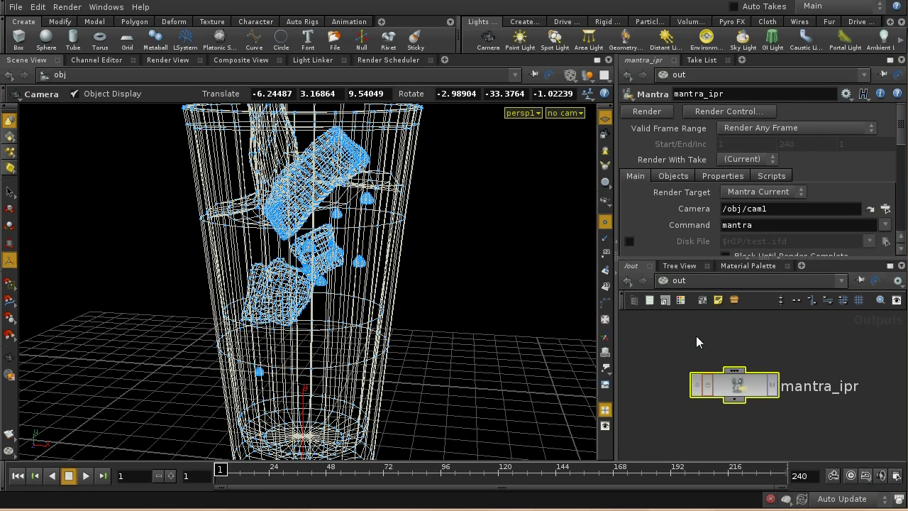
left_click_drag(743, 393, 767, 383)
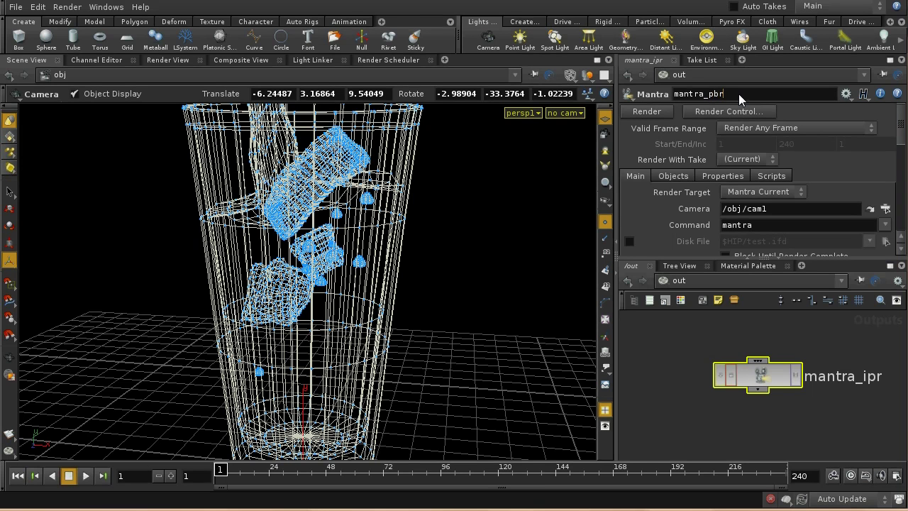
key("Return")
Set mantra_pbr's Rendering Engine to Physically Based Rendering.
left_click(736, 176)
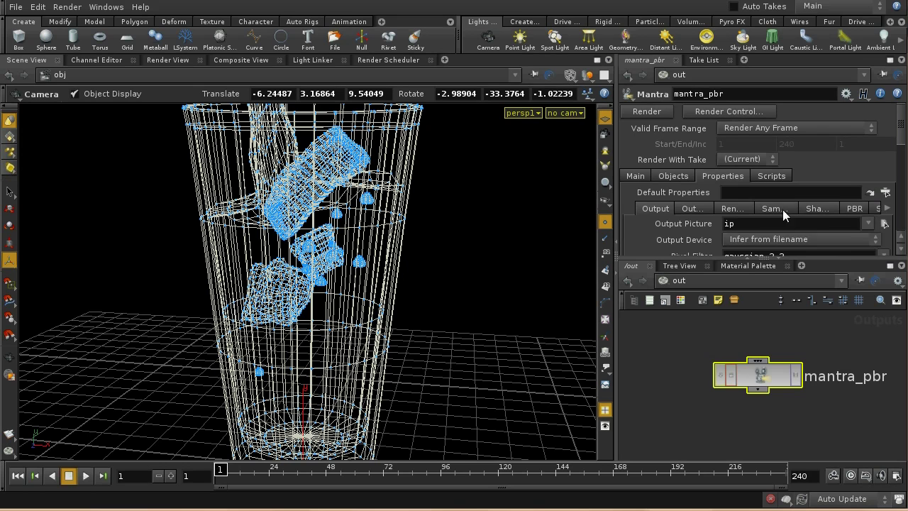
left_click(733, 209)
left_click(789, 222)
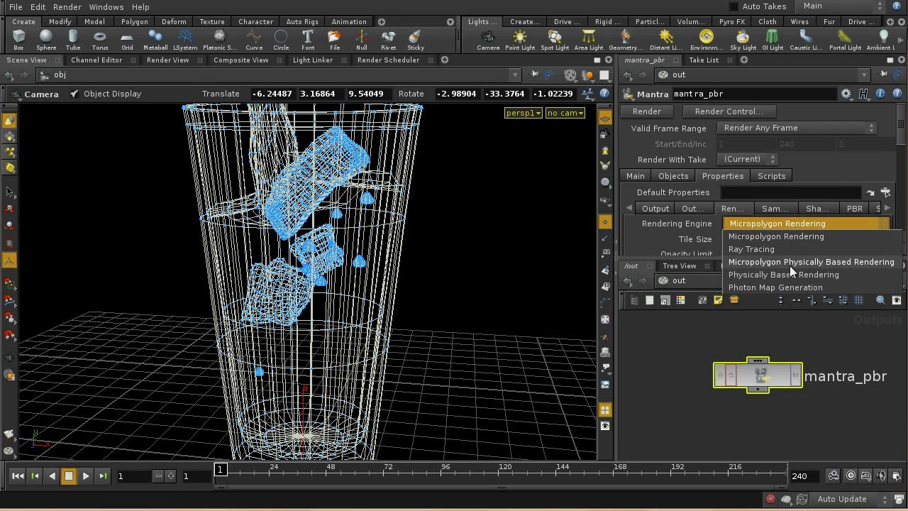
left_click(789, 272)
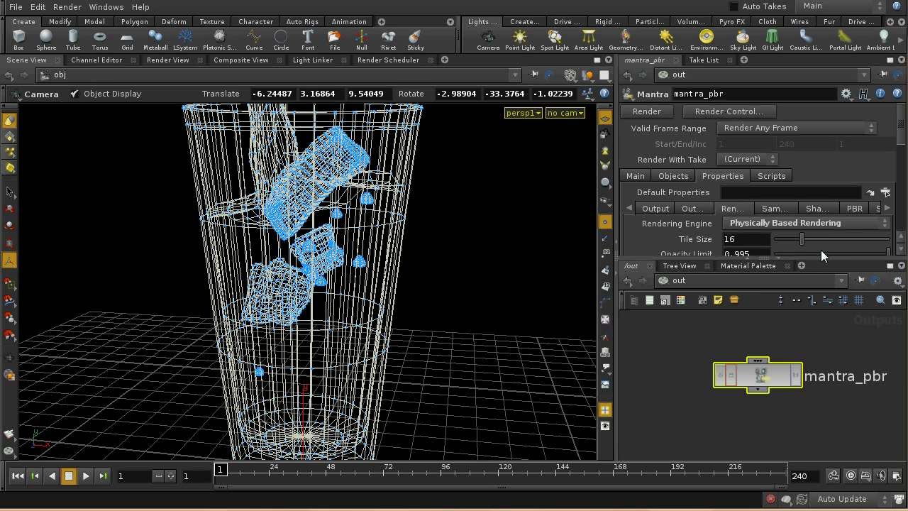
left_click(778, 223)
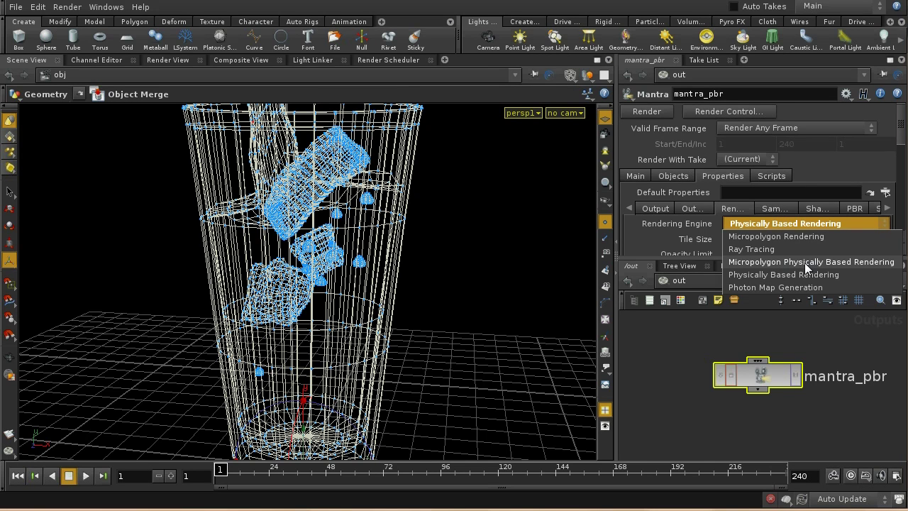
left_click(794, 224)
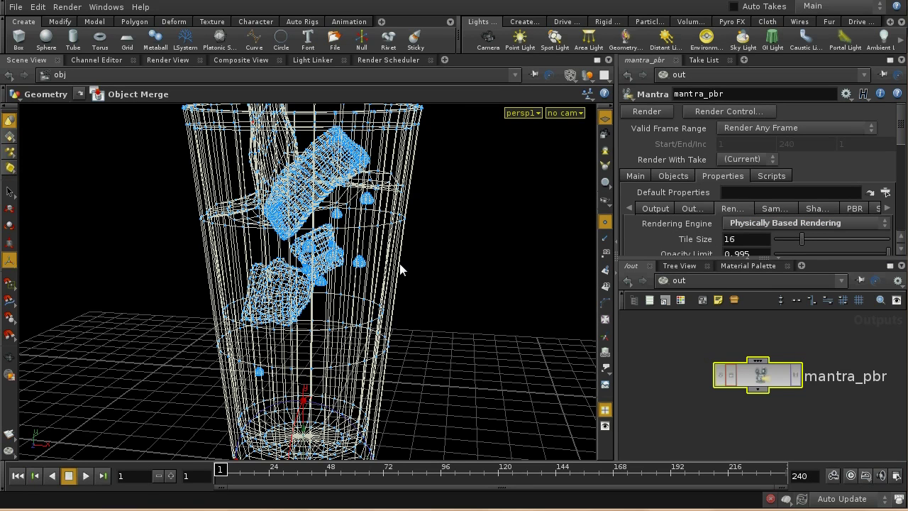
left_click(750, 223)
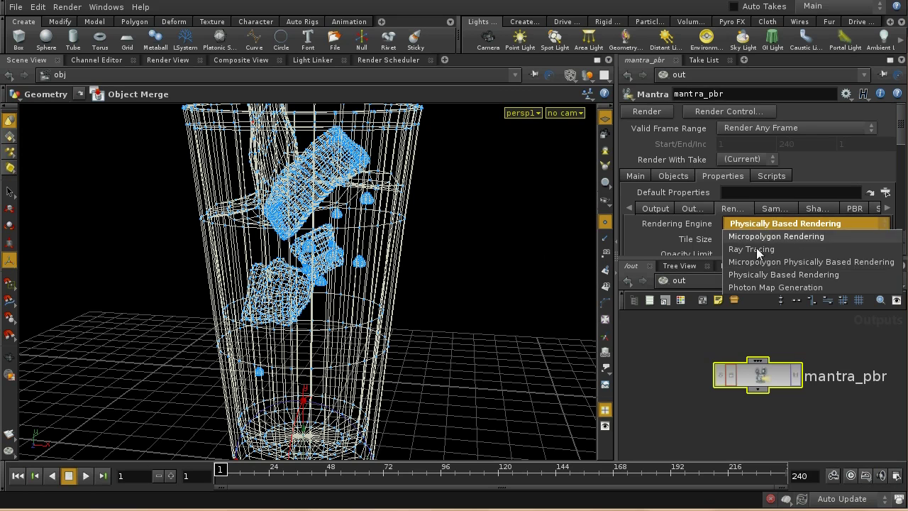
left_click(753, 222)
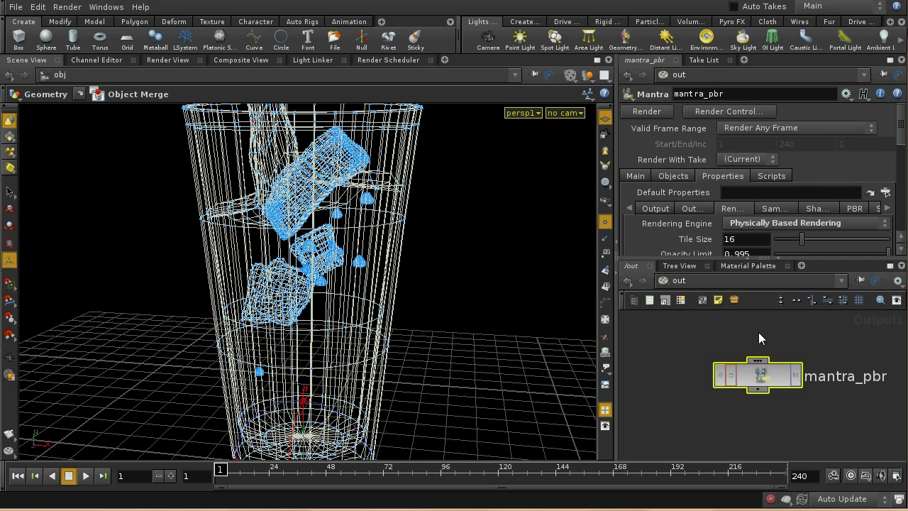
left_click(687, 282)
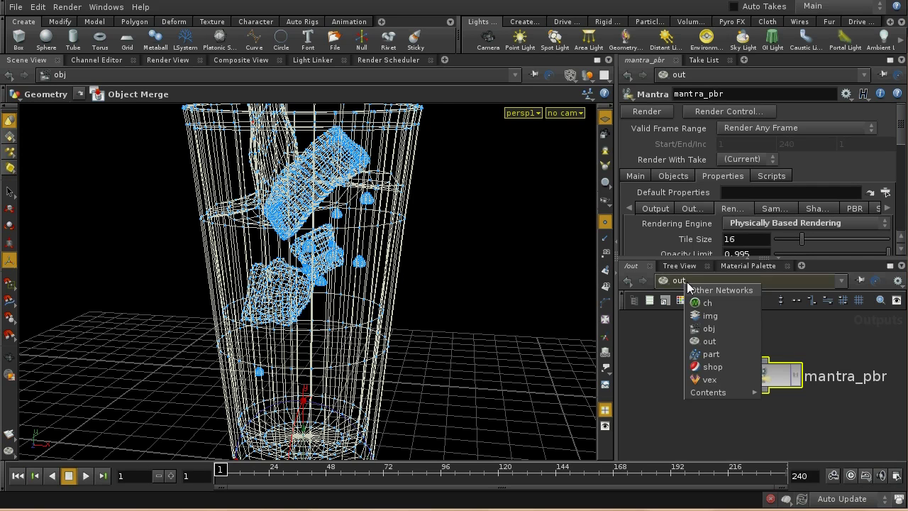
With glass selected, add the Glass preset from the Material Palette to /shop.
left_click(723, 327)
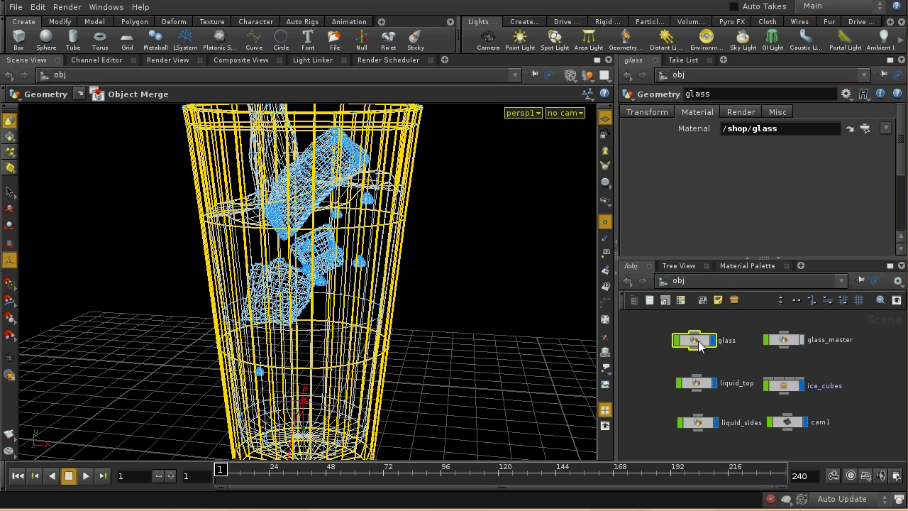
left_click(745, 265)
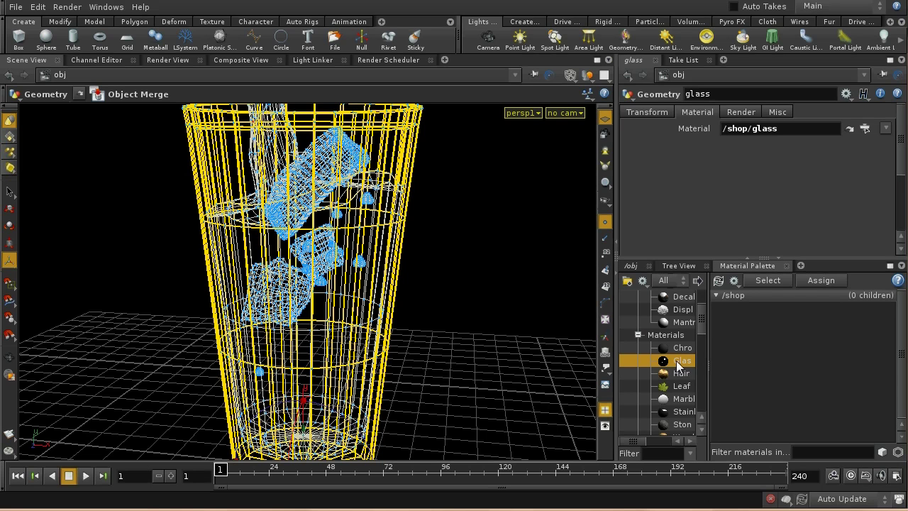
left_click(699, 282)
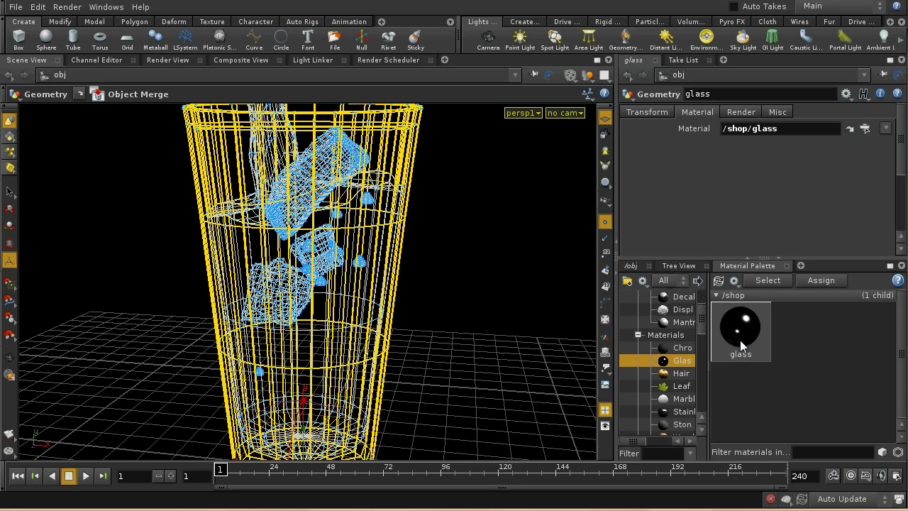
left_click(741, 340)
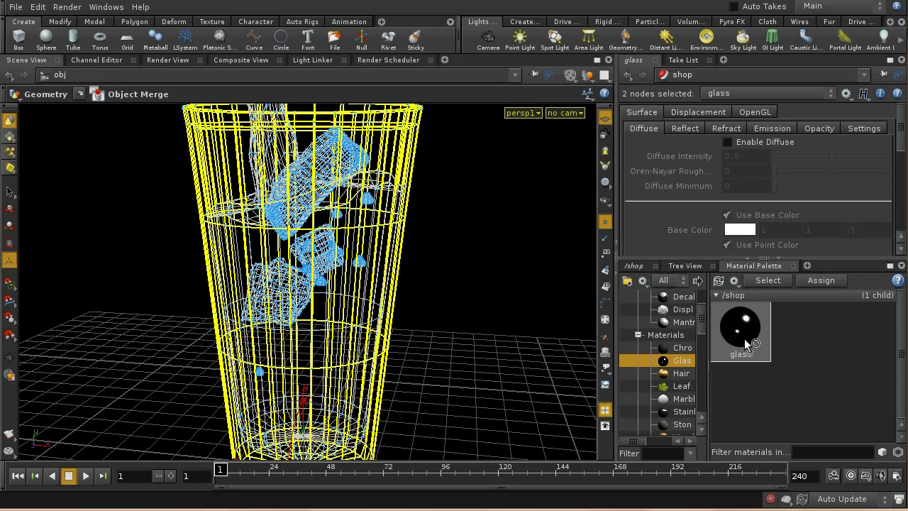
Drag the glass material into the scene, check it in /shop, and return to /obj.
left_click_drag(747, 344, 396, 254)
left_click(634, 265)
left_click(699, 281)
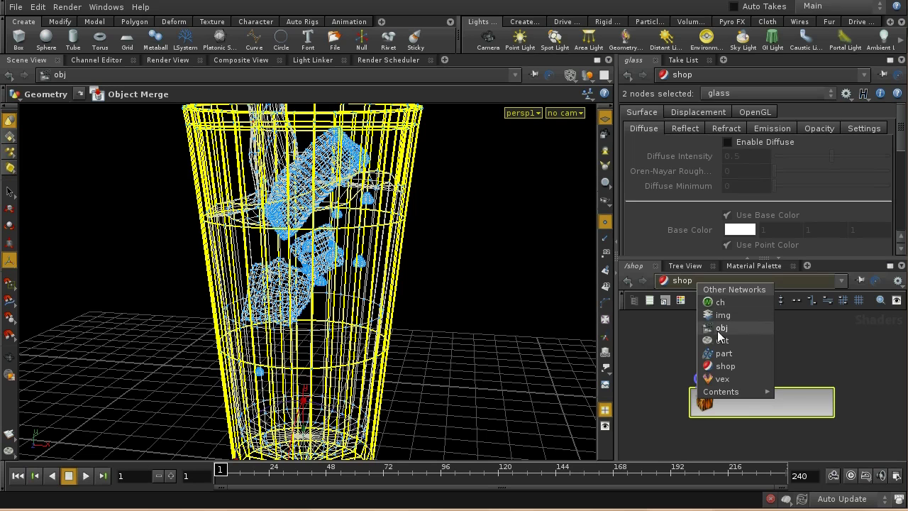
left_click(718, 328)
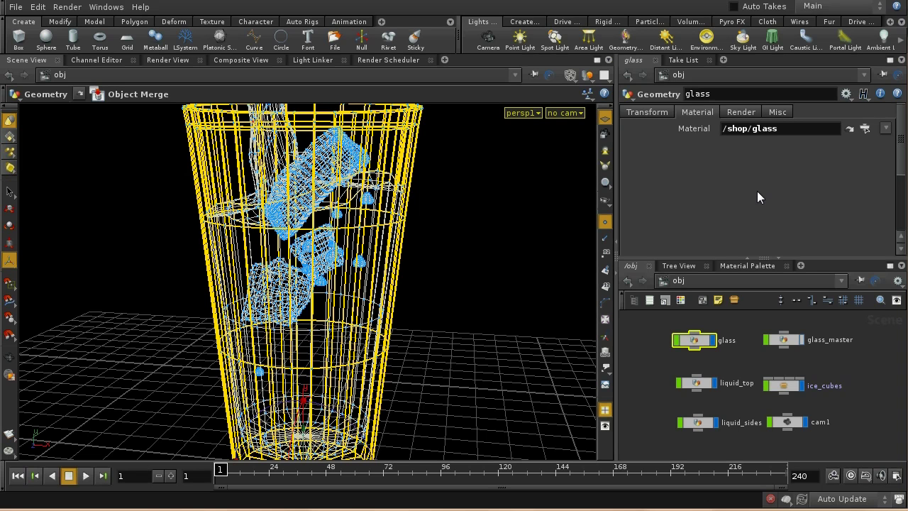
Hide liquid_top, liquid_sides and ice_cubes from the viewport.
left_click(715, 384)
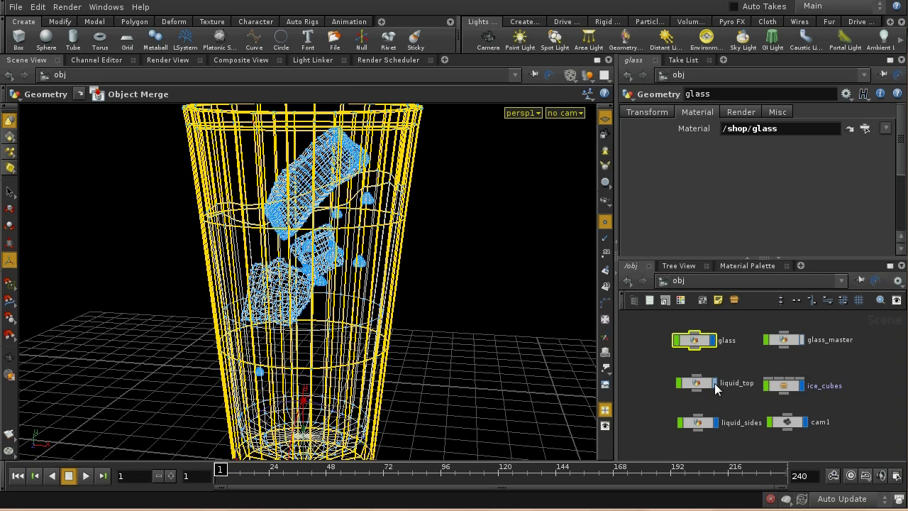
left_click(716, 423)
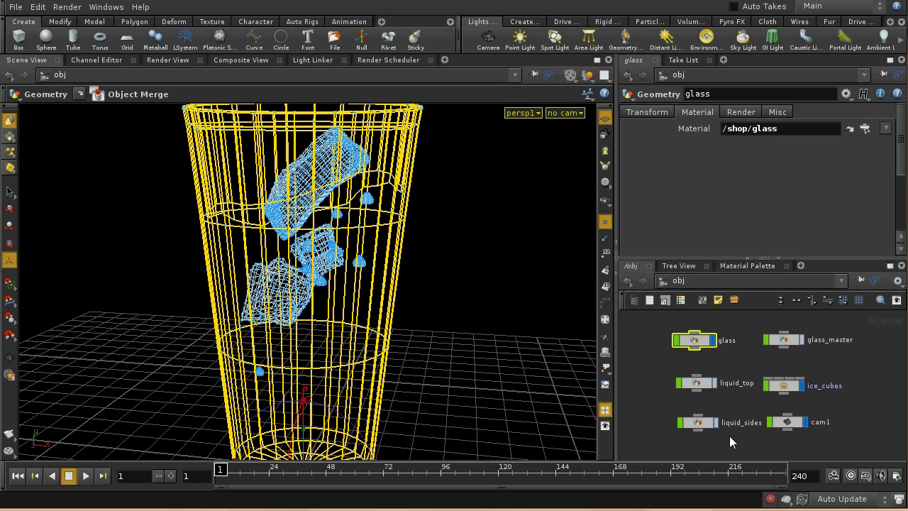
left_click(802, 387)
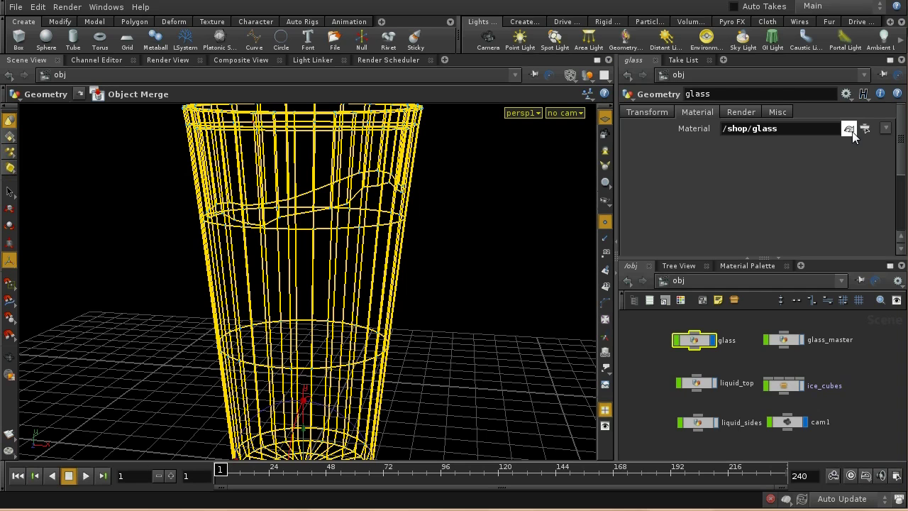
Jump to the /shop/glass shader and uncheck Enable Refractions on its Refract tab.
left_click(851, 129)
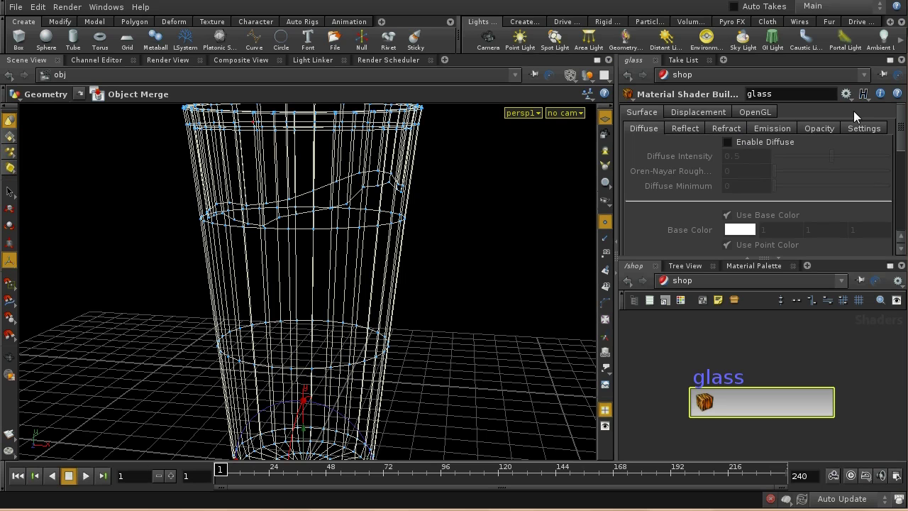
left_click(628, 281)
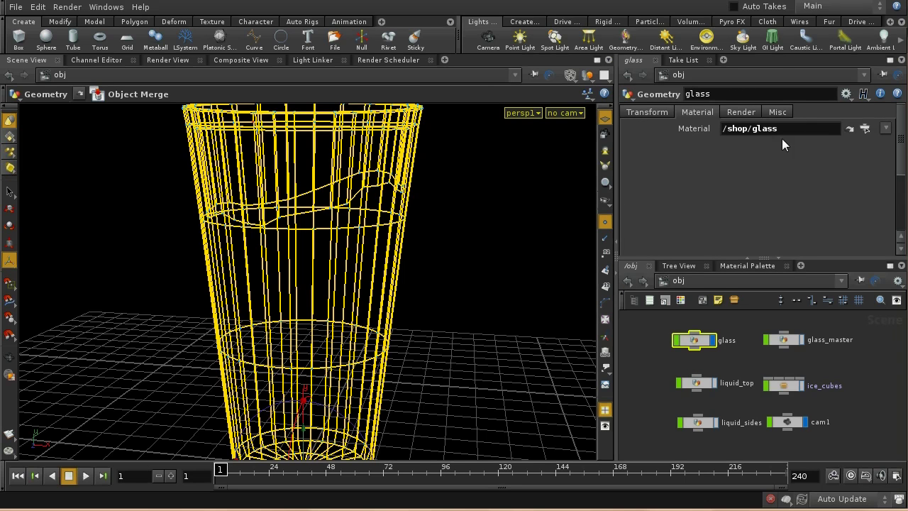
left_click(853, 129)
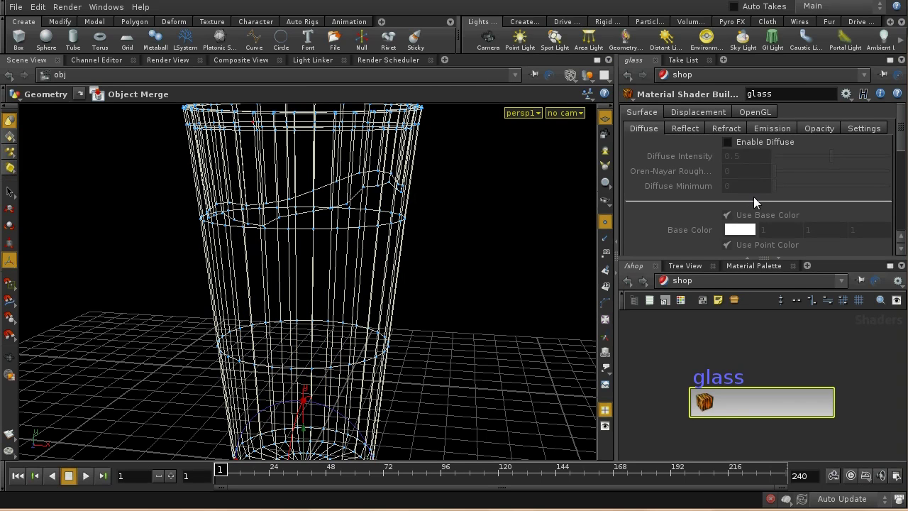
left_click(726, 128)
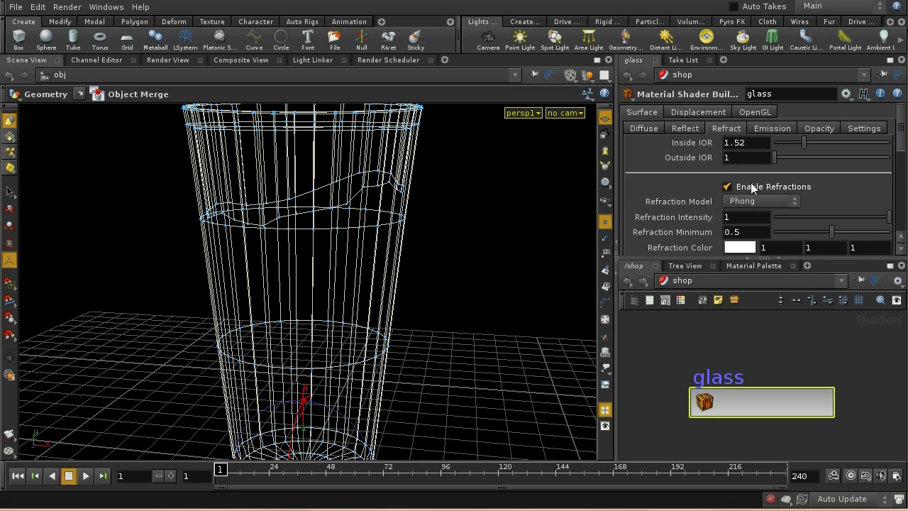
left_click(753, 187)
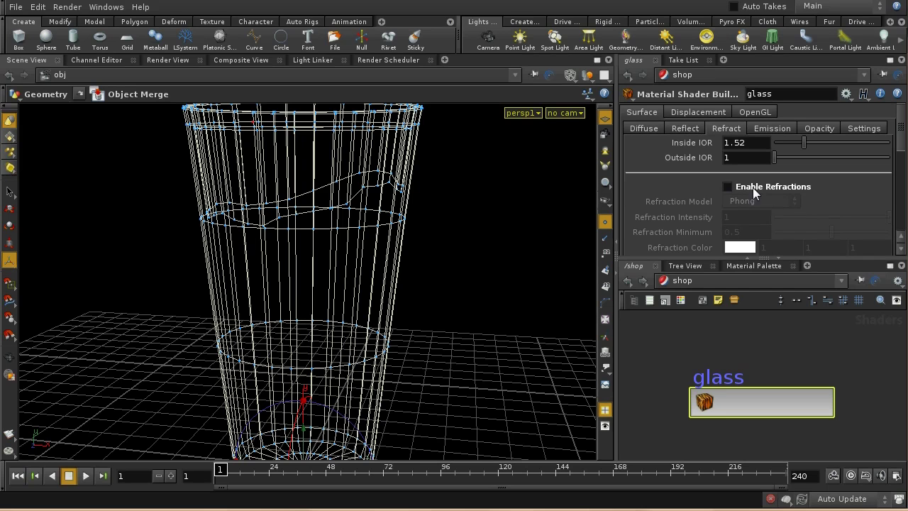
left_click(687, 129)
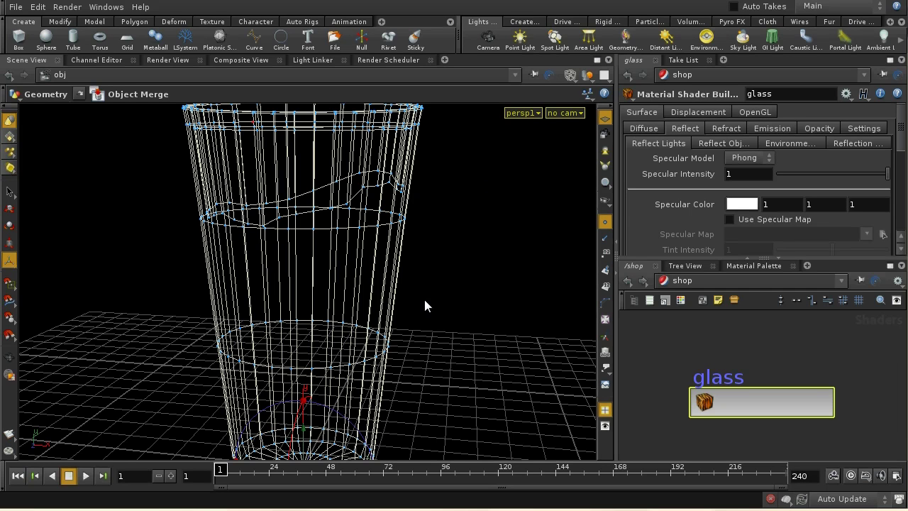
Look through cam1 and orbit back until the whole glass sits on the grid.
left_click(569, 115)
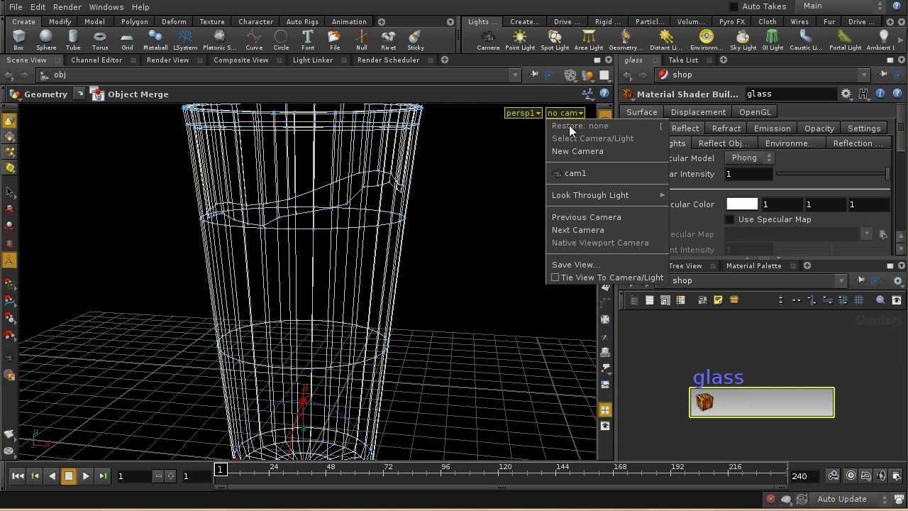
left_click(570, 168)
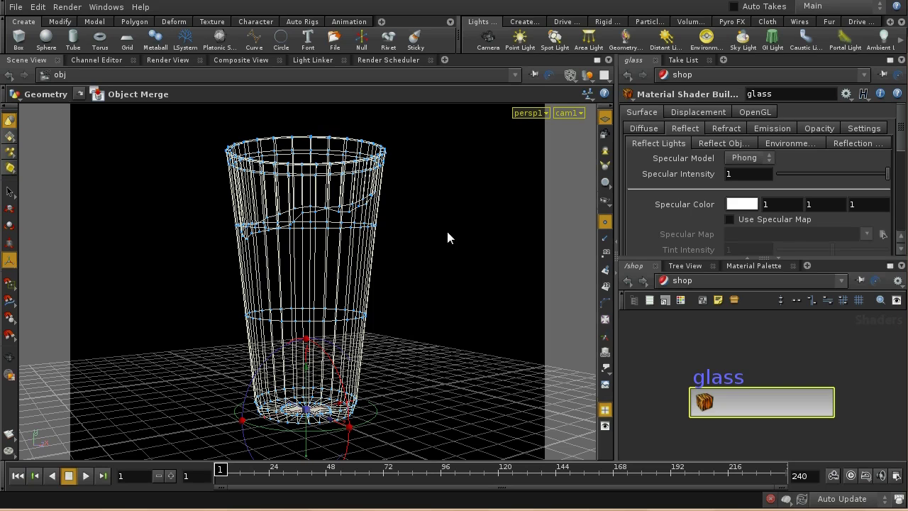
key("Escape")
left_click_drag(421, 239, 487, 314)
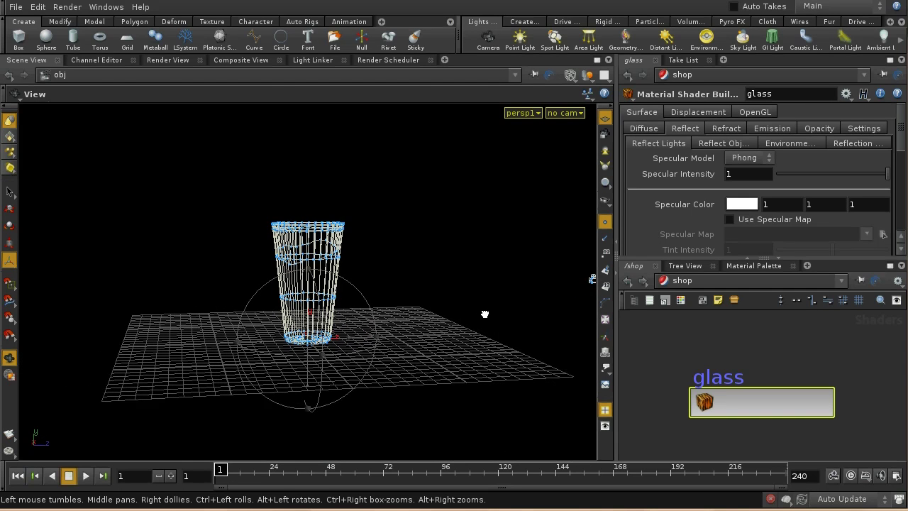
key("Return")
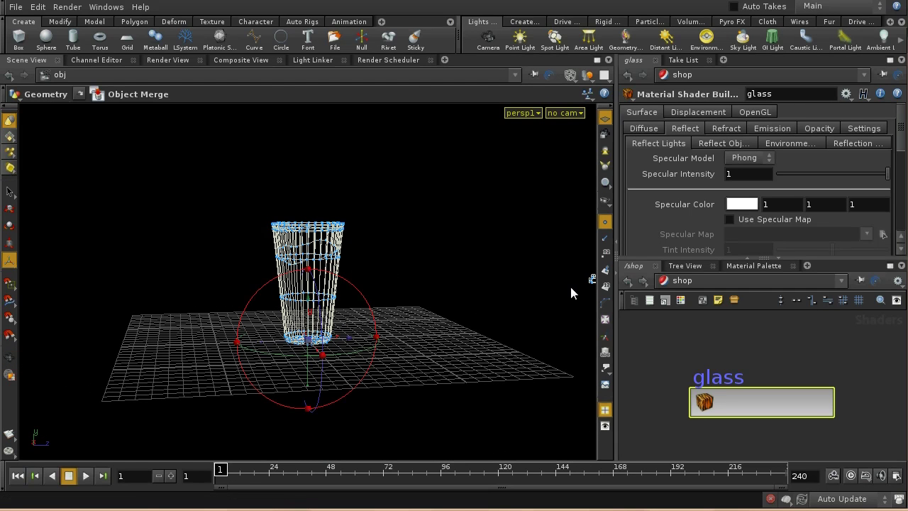
Add an area light from the Lights shelf and move it left of the glass.
left_click(596, 48)
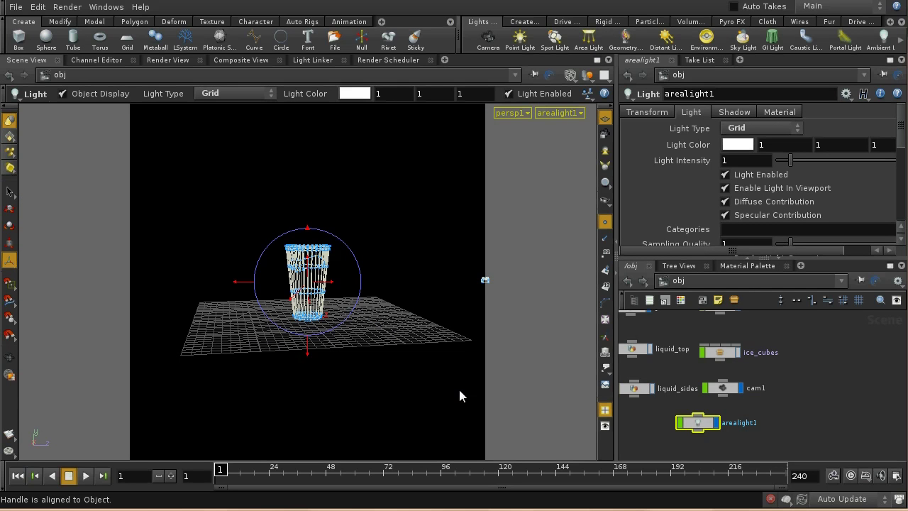
key("Escape")
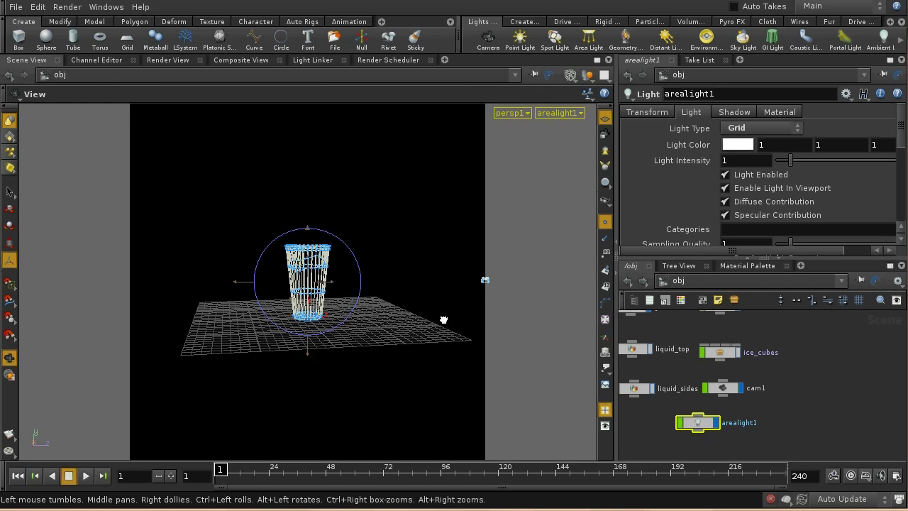
left_click_drag(453, 313, 299, 317)
scroll(300, 317, "up", 3)
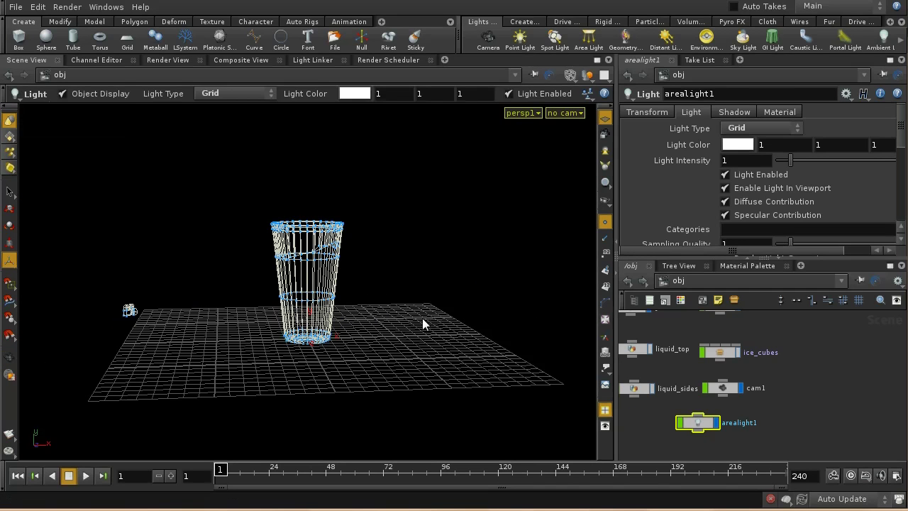
right_click_drag(405, 257, 404, 315)
left_click_drag(403, 314, 250, 335)
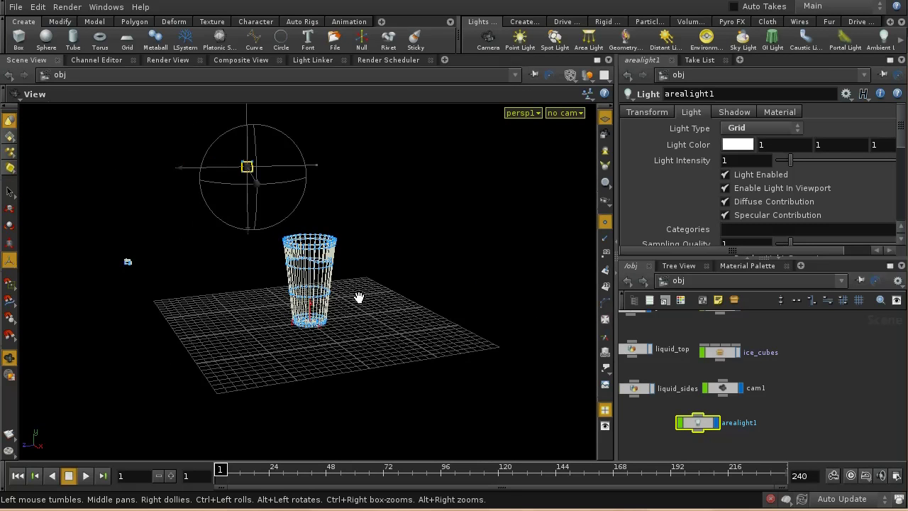
mouse_move(359, 298)
left_mouse_down()
mouse_move(364, 320)
mouse_move(409, 310)
left_mouse_up()
key("Return")
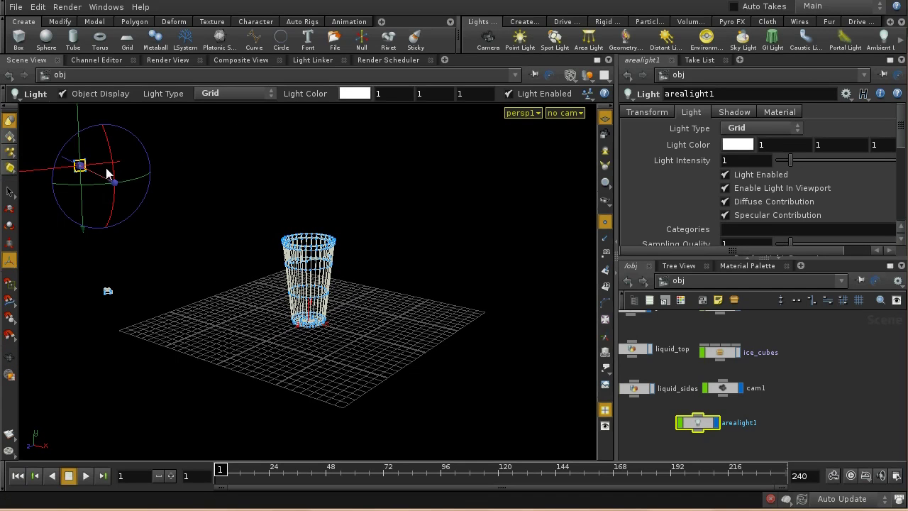
left_click_drag(97, 179, 256, 252)
Set arealight1's Area Size to 2 by 9 using the value ladder.
left_click_drag(711, 426, 735, 432)
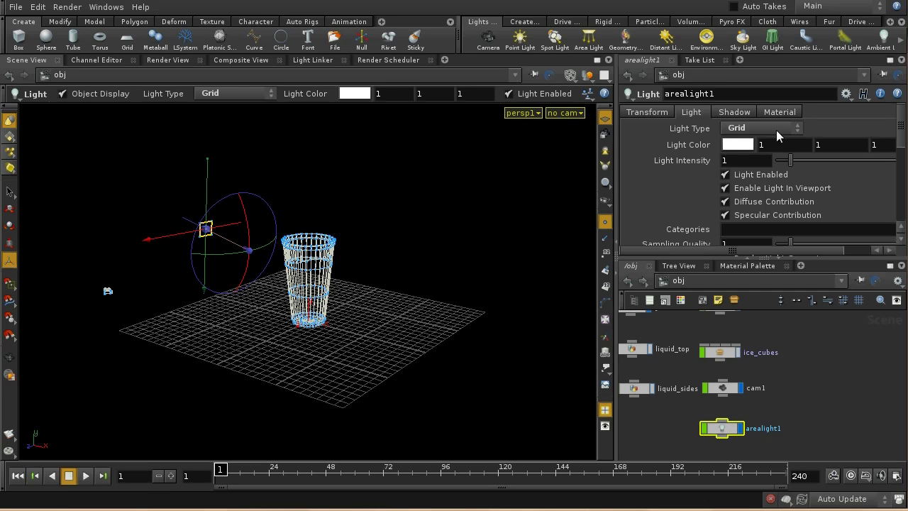
left_click_drag(902, 146, 903, 171)
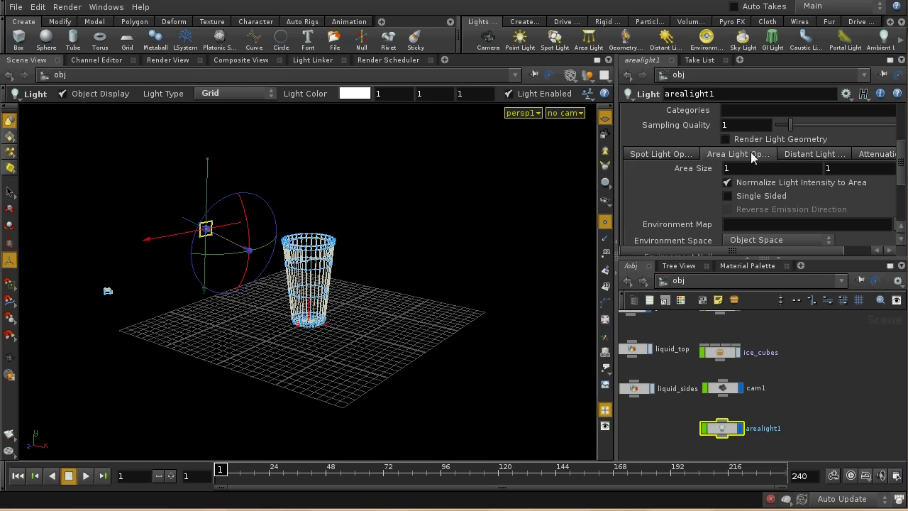
middle_click(734, 173)
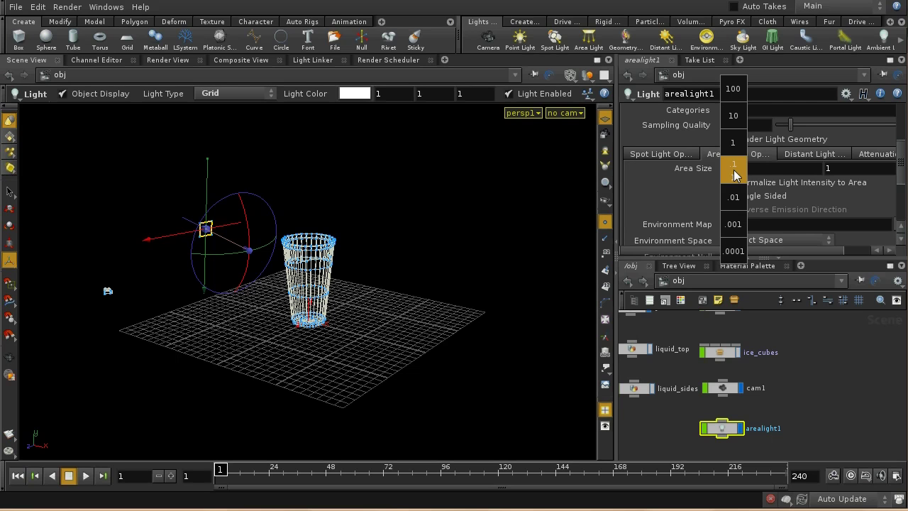
middle_click_drag(736, 175, 753, 149)
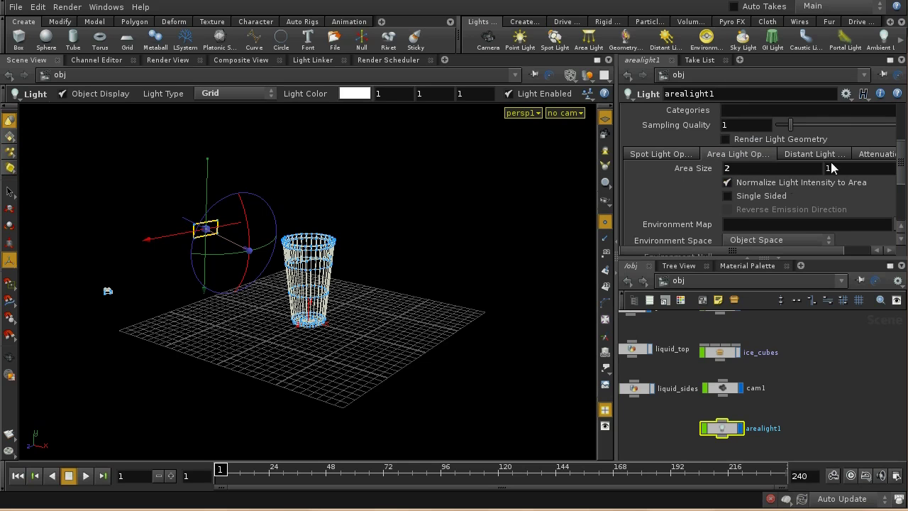
middle_click_drag(841, 168, 904, 147)
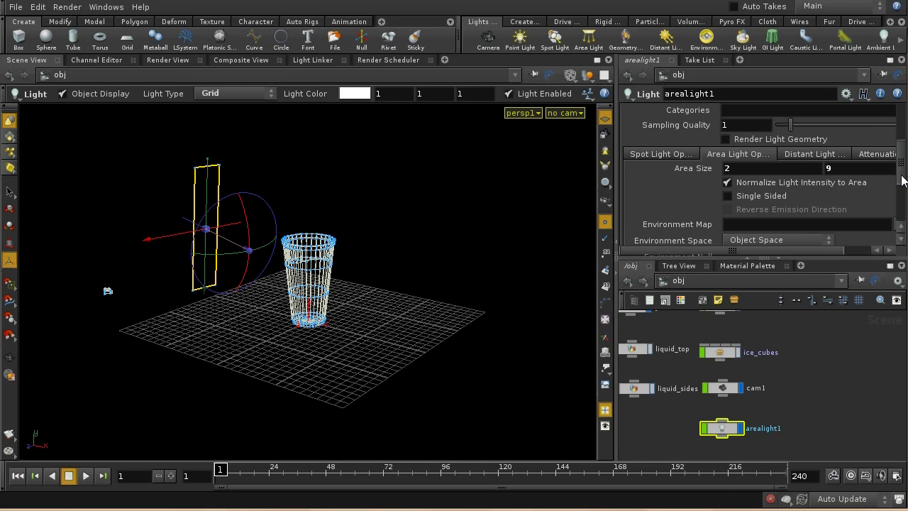
Render a preview through /obj/cam1 in Render View, then go back to Scene View.
left_click(182, 59)
left_click(259, 76)
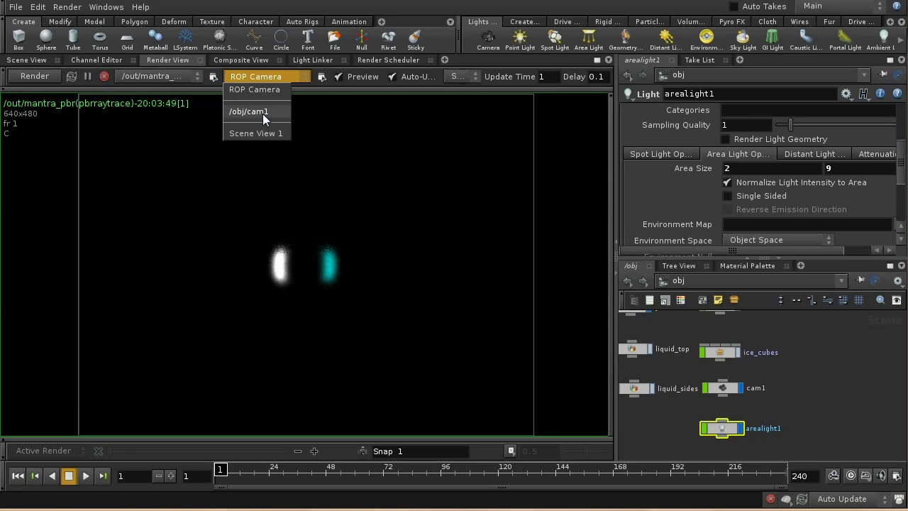
left_click(263, 112)
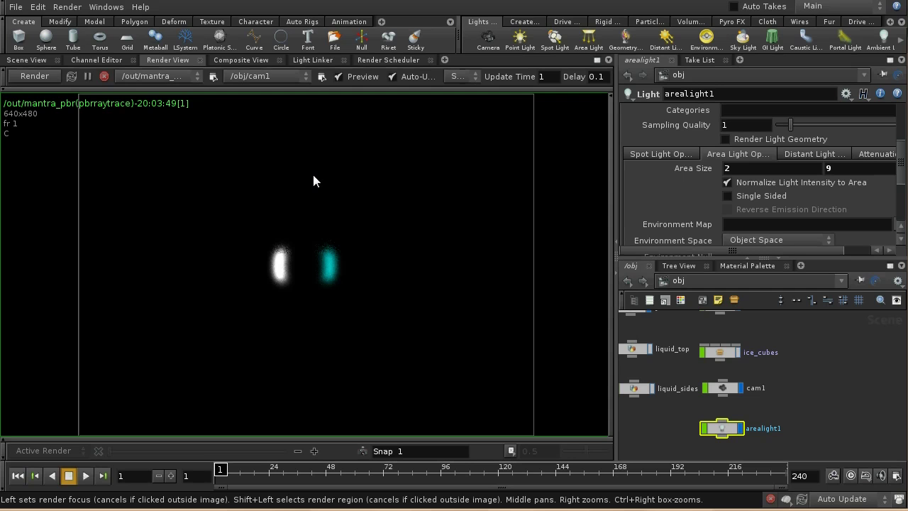
left_click(36, 77)
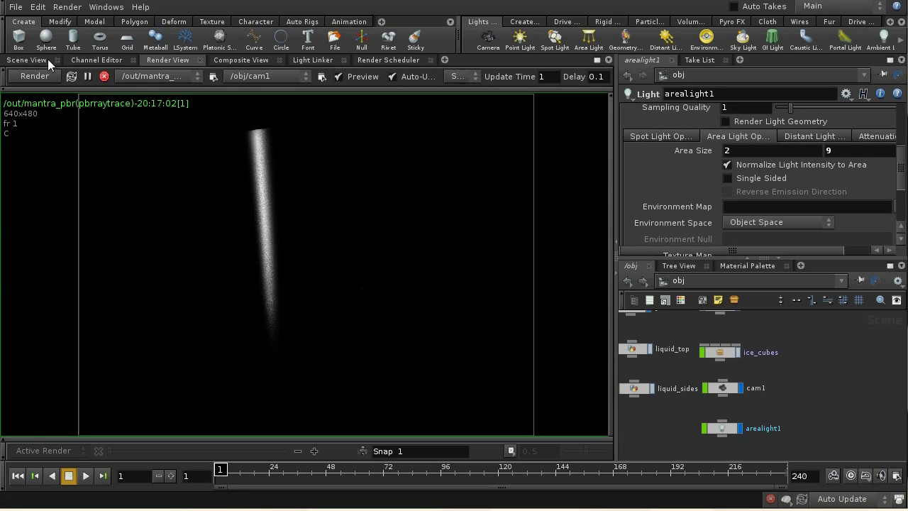
left_click(27, 59)
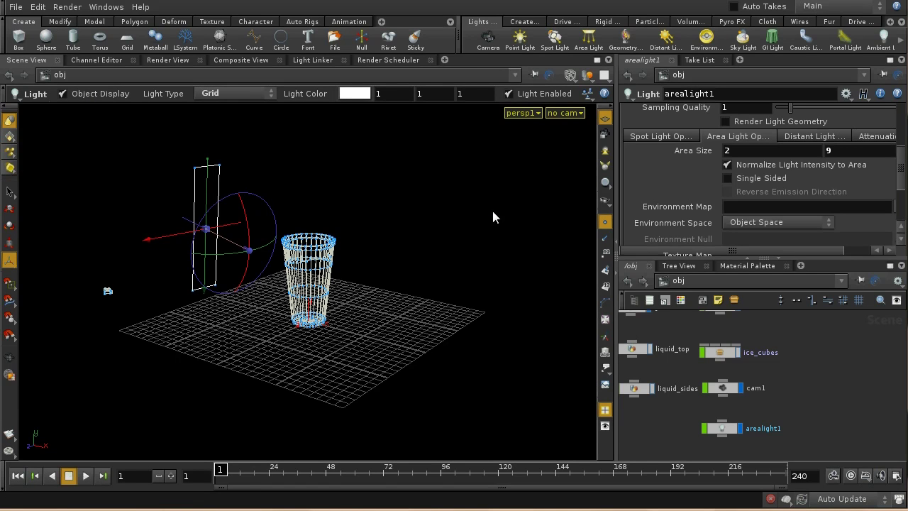
Create a new grid object, grid_object1, at the origin.
left_click(127, 39)
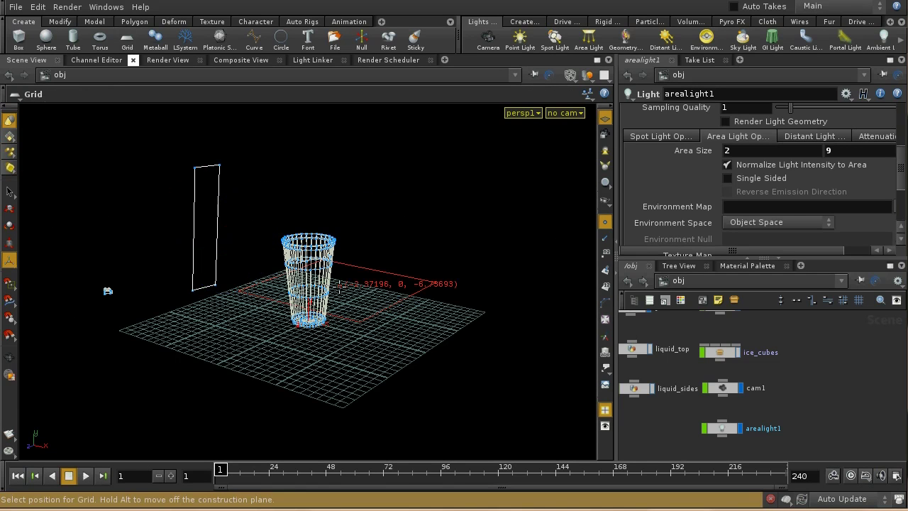
key("Return")
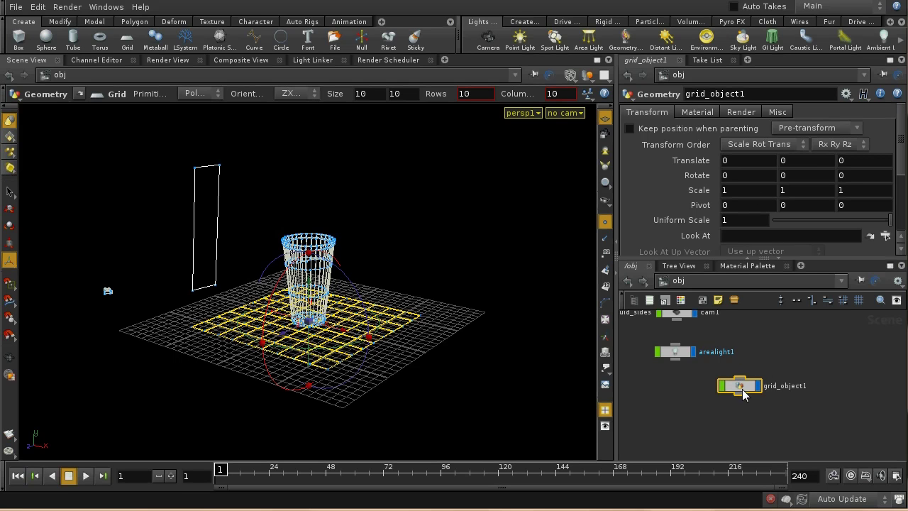
left_click_drag(743, 390, 680, 395)
Inside grid_object1, set the grid size to 2 and orientation to YZ plane.
double_click(680, 393)
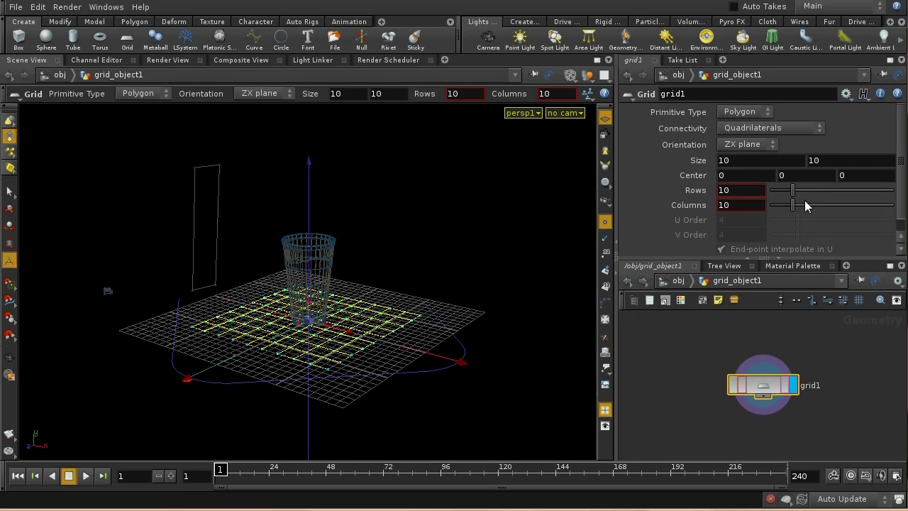
double_click(758, 162)
type("2")
key("Return")
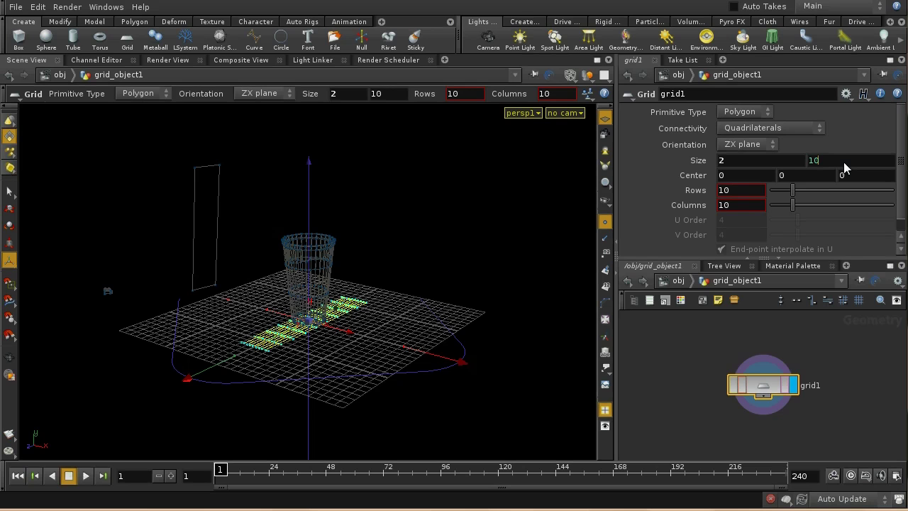
left_click(754, 144)
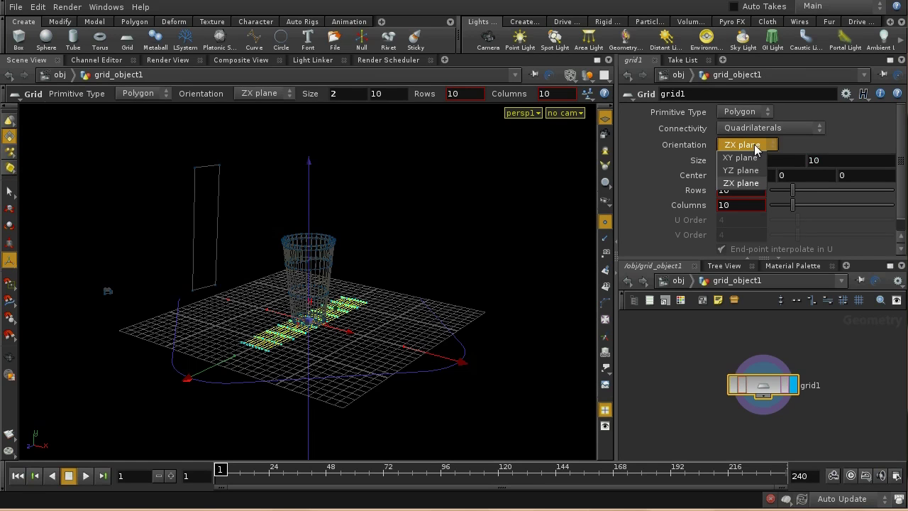
left_click(740, 170)
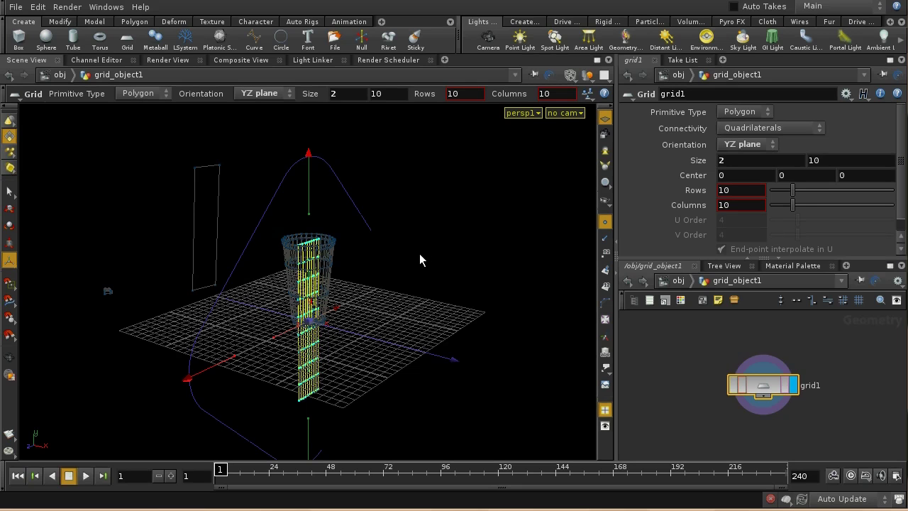
left_click_drag(405, 230, 375, 304)
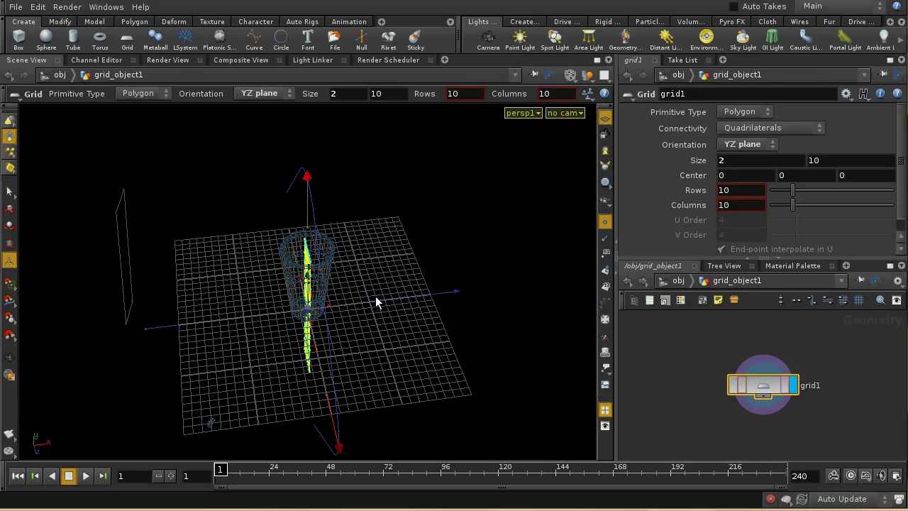
left_click(679, 280)
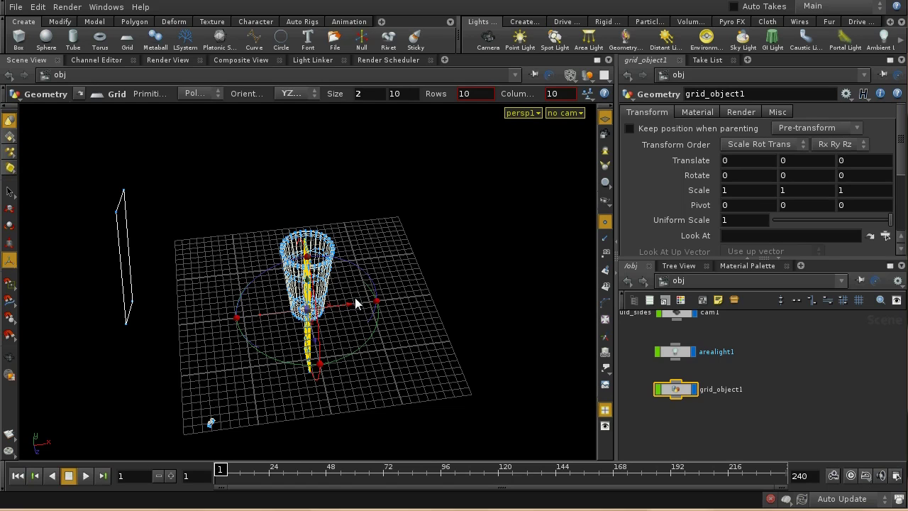
Move grid_object1 back along Z to 7.548.
key("t")
left_click_drag(348, 307, 446, 299)
left_click_drag(426, 335, 442, 388)
left_click_drag(326, 340, 335, 381, "alt")
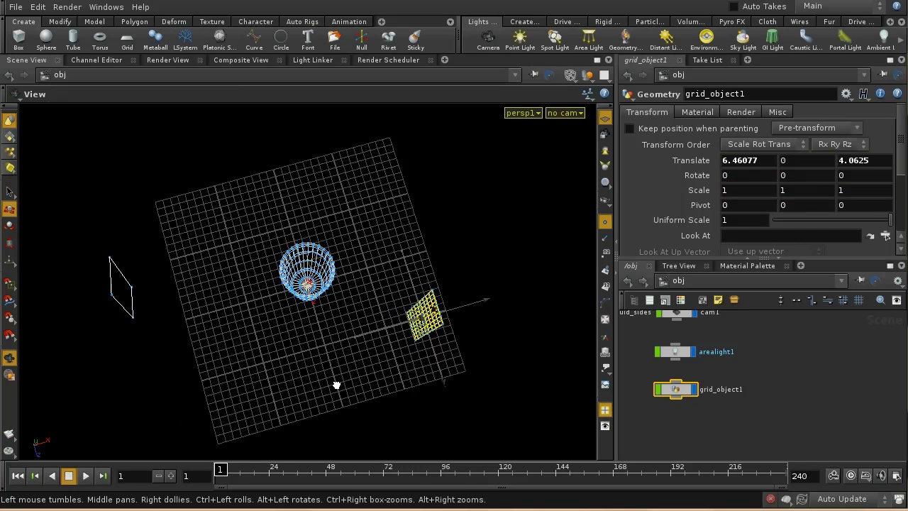
left_click_drag(445, 366, 464, 413)
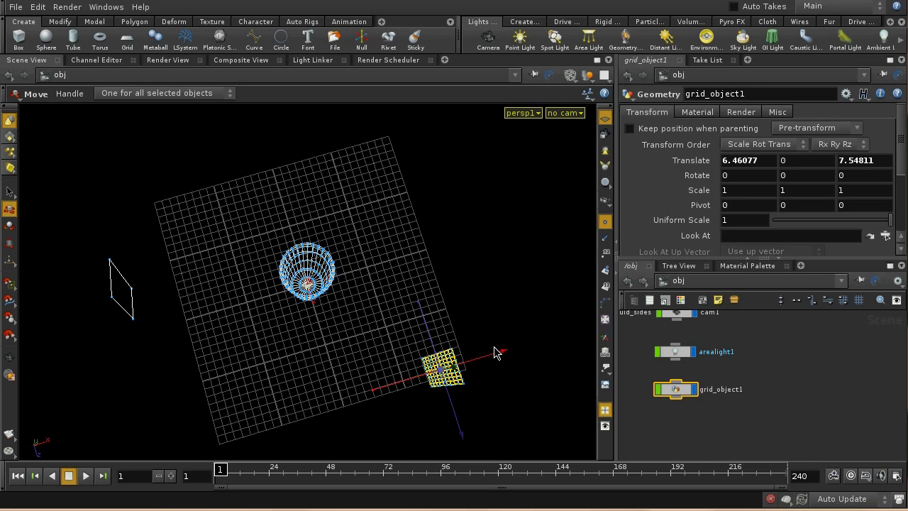
Rotate grid_object1 to -52.26 in Y and raise it to Y 1.847.
key("r")
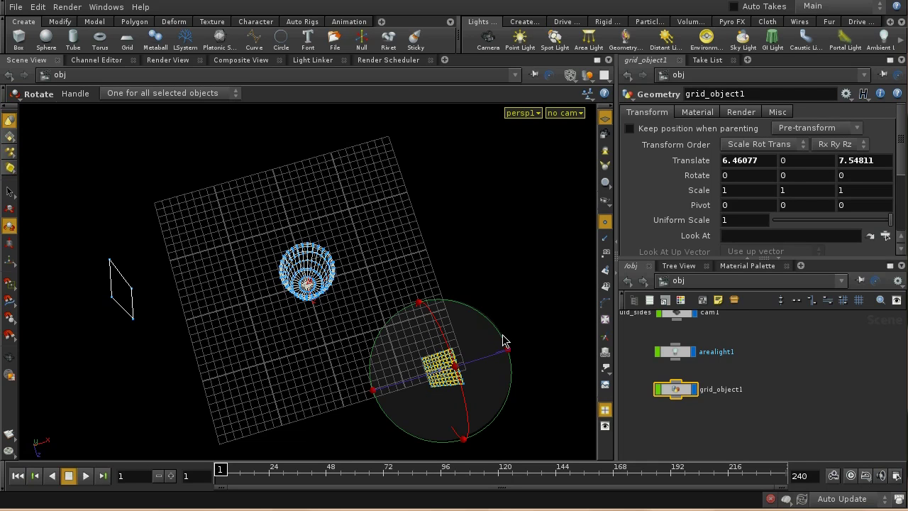
left_click_drag(503, 337, 518, 402)
left_click_drag(518, 266, 489, 296, "alt")
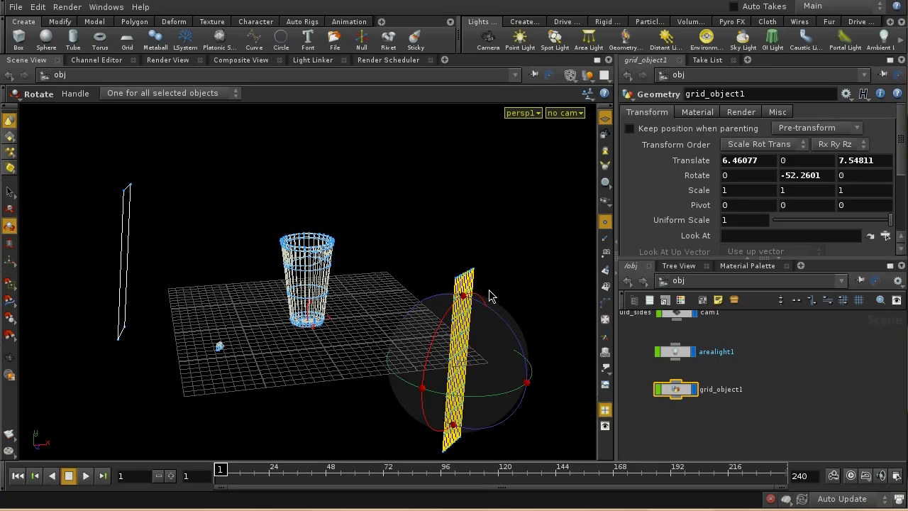
key("t")
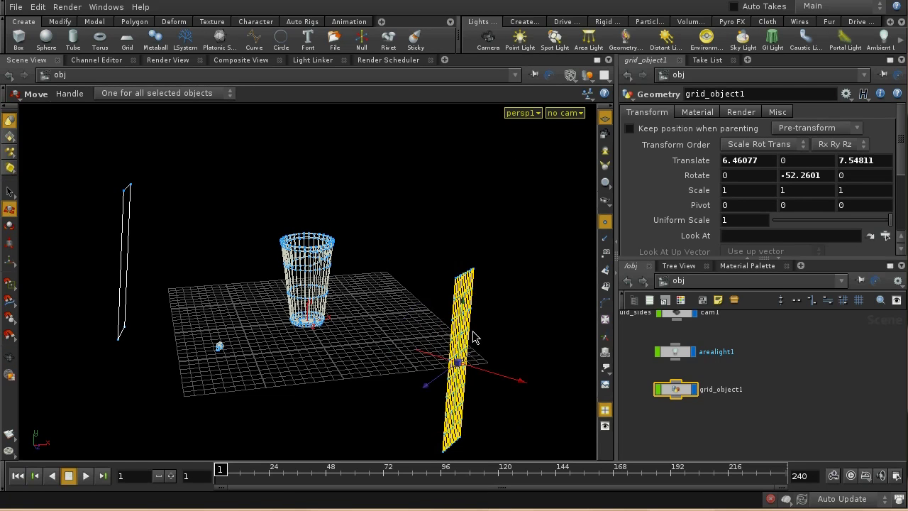
left_click_drag(464, 347, 462, 323)
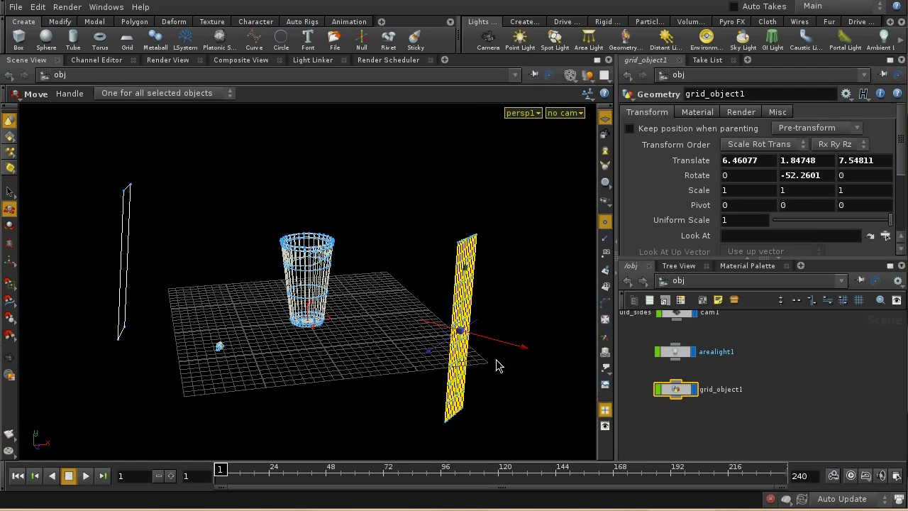
Add a Constant material from the Material Palette gallery to /shop and assign it to the grid card.
left_click(732, 266)
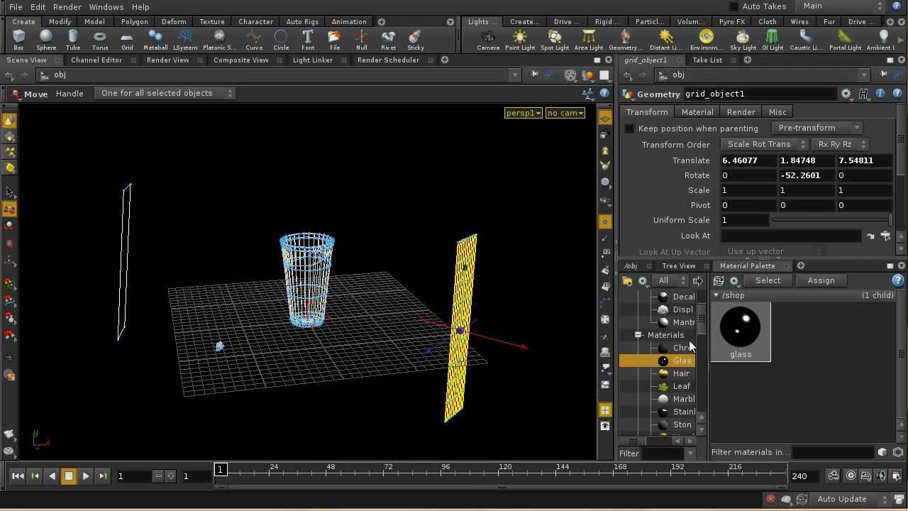
scroll(699, 306, "up", 2)
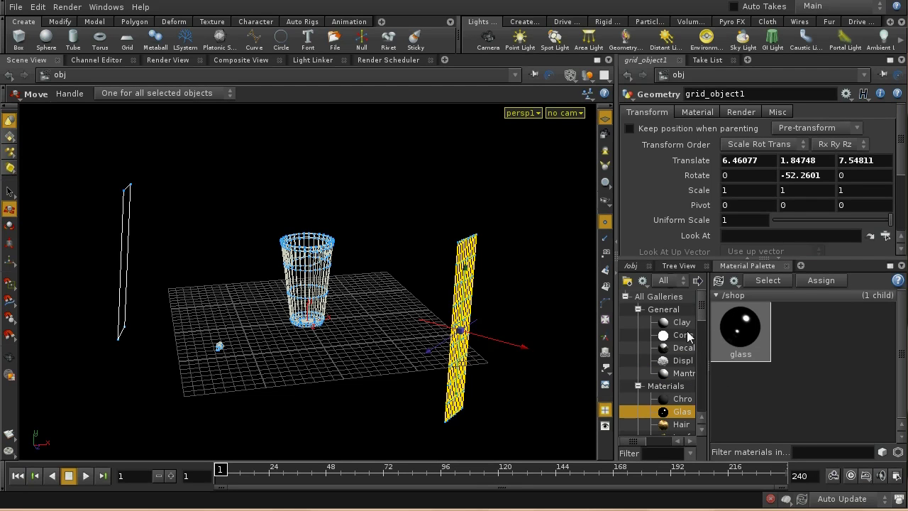
left_click(690, 336)
left_click(700, 281)
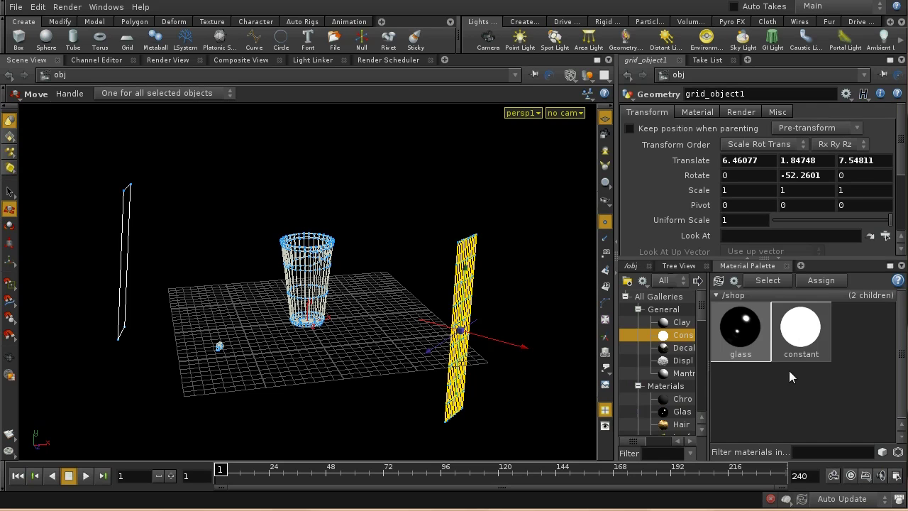
left_click_drag(802, 342, 465, 321)
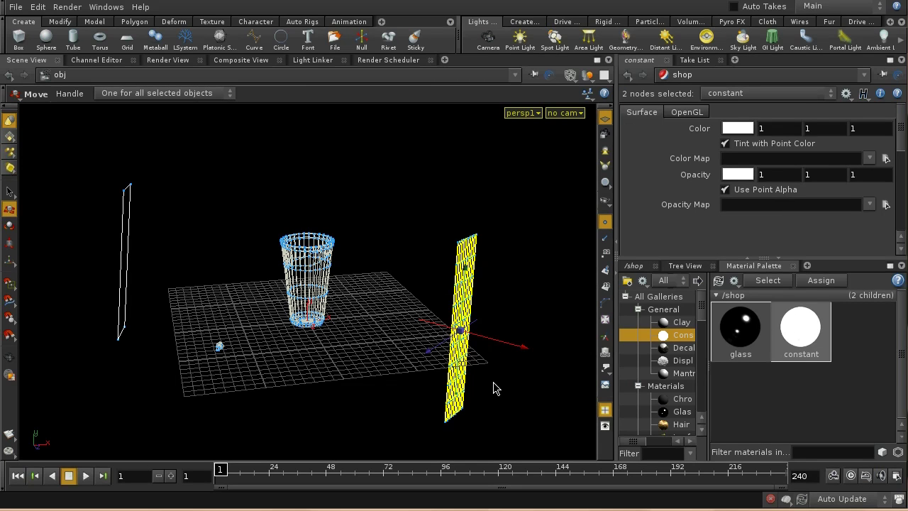
Start a preview render in Render View and raise the constant material's colour from 1 to 8.
left_click(175, 61)
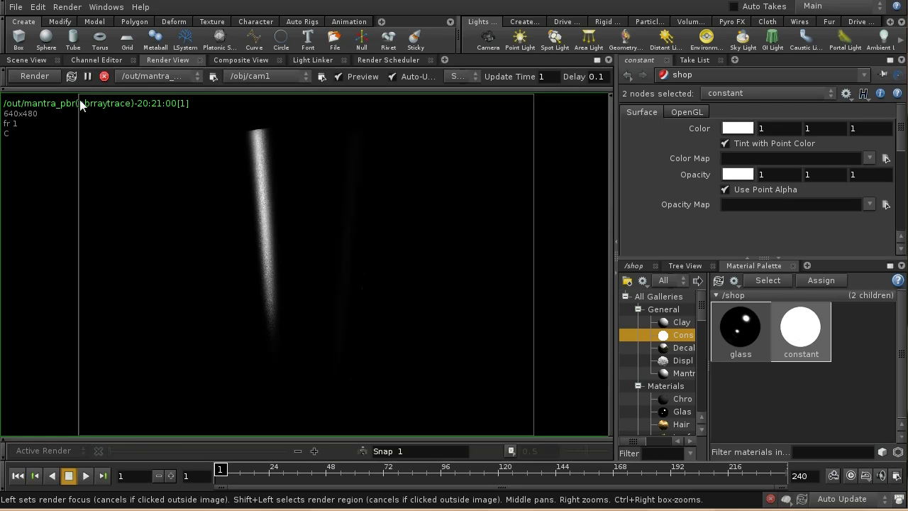
left_click(47, 74)
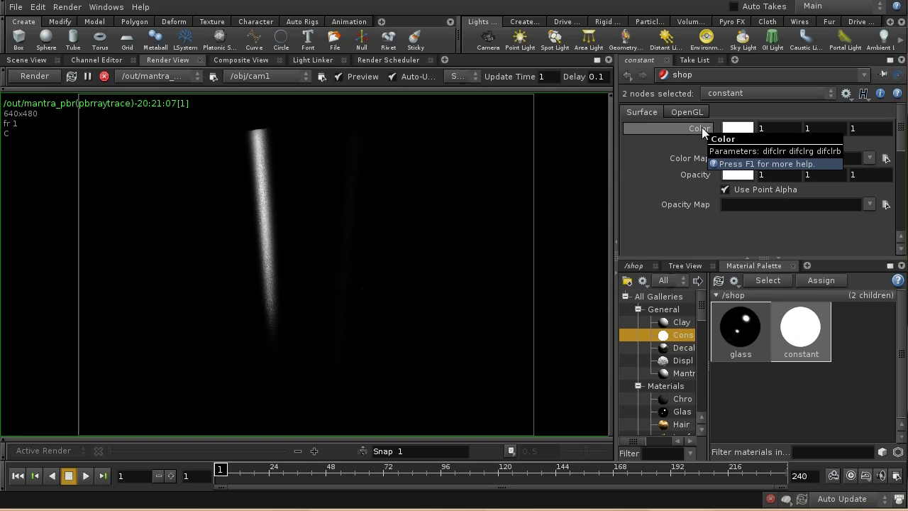
middle_click_drag(701, 131, 752, 97)
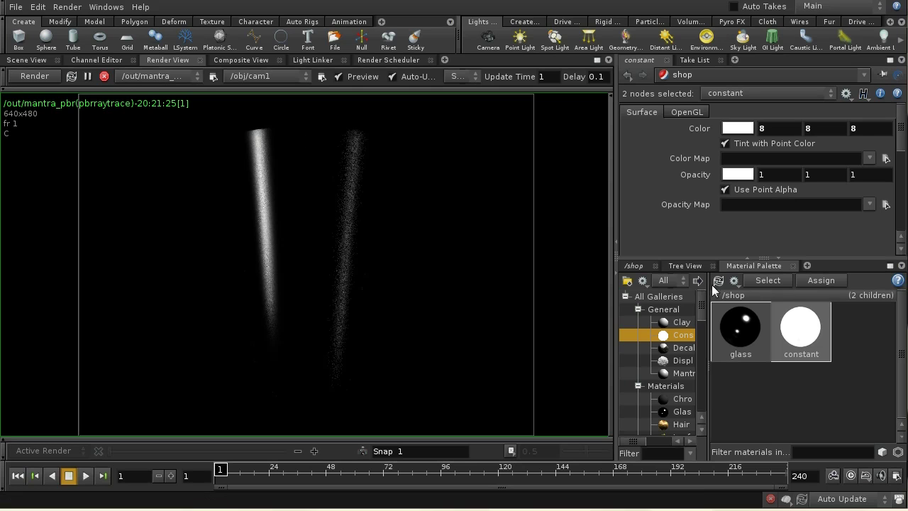
Switch the network to /obj, stop the preview render and return to Scene View.
left_click(634, 267)
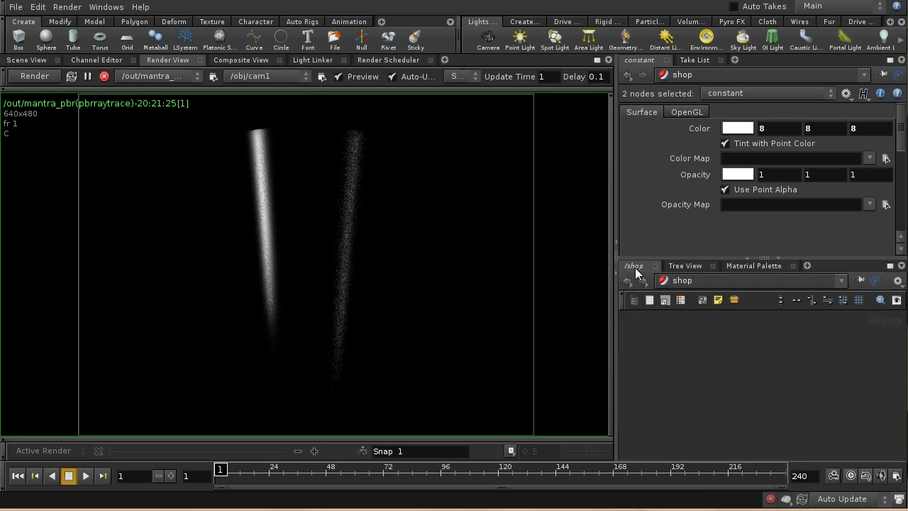
left_click(677, 281)
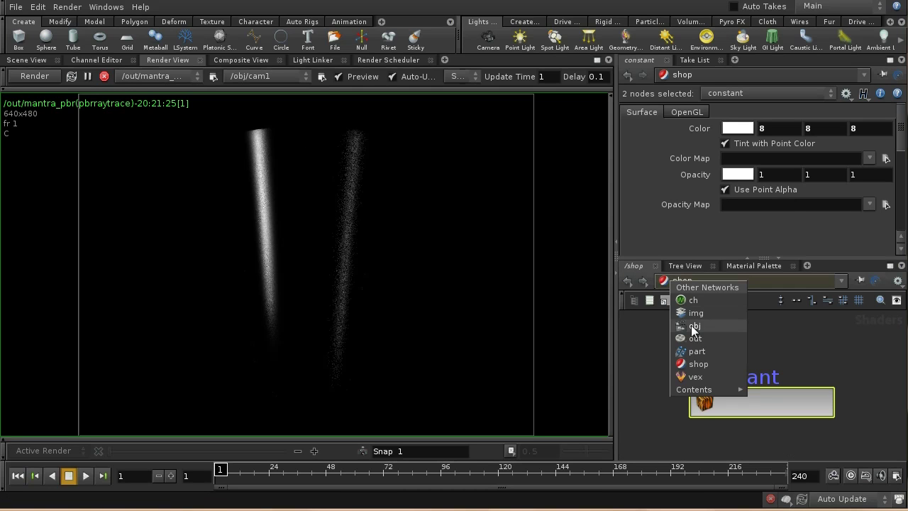
left_click(693, 326)
middle_click_drag(754, 389, 703, 451)
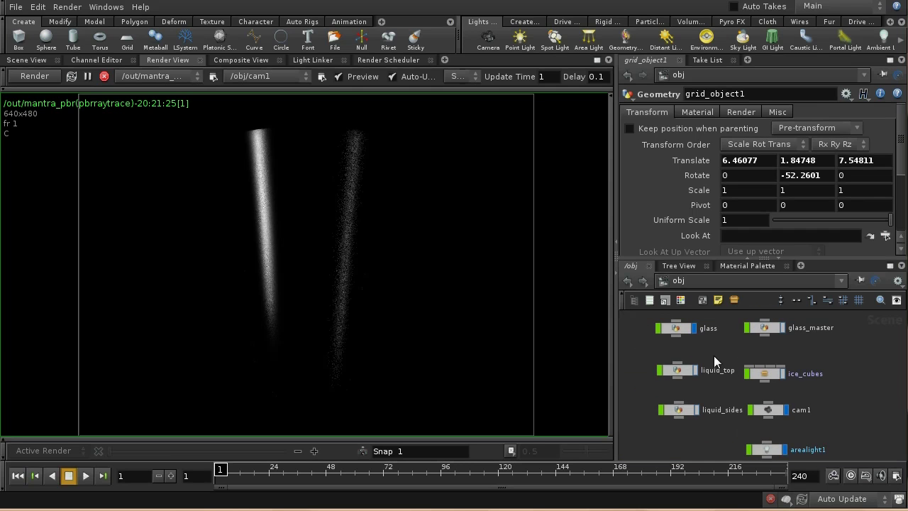
mouse_move(716, 359)
middle_mouse_down()
mouse_move(712, 375)
mouse_move(710, 365)
middle_mouse_up()
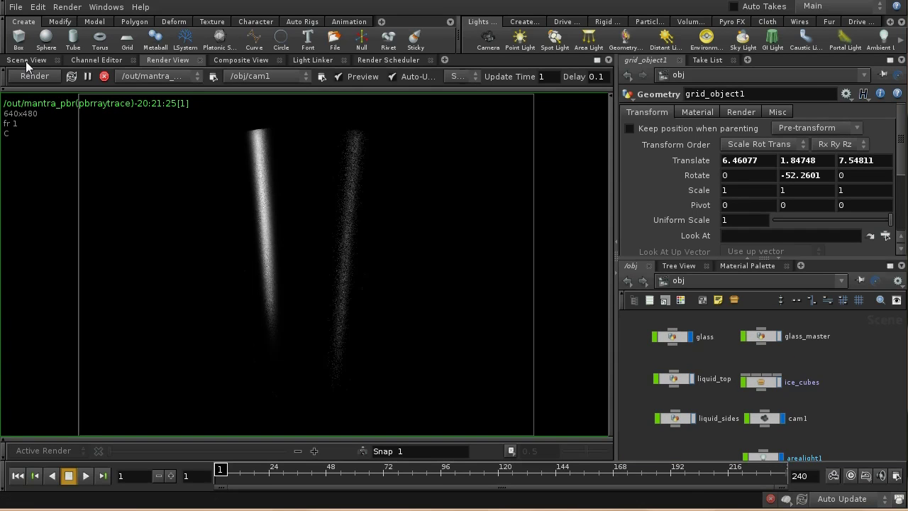
left_click(101, 76)
left_click(41, 63)
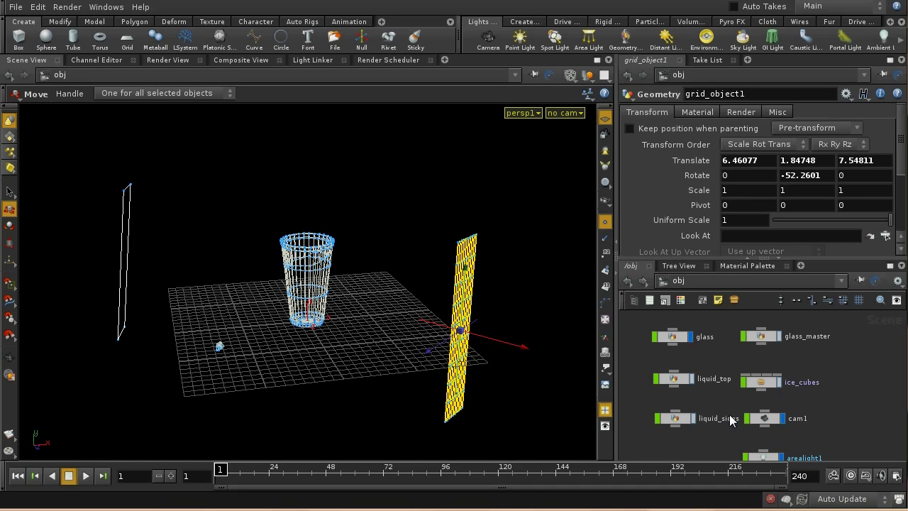
Display liquid_top and liquid_sides, then open the glass object's assigned material.
left_click(692, 381)
middle_click_drag(714, 409, 711, 381)
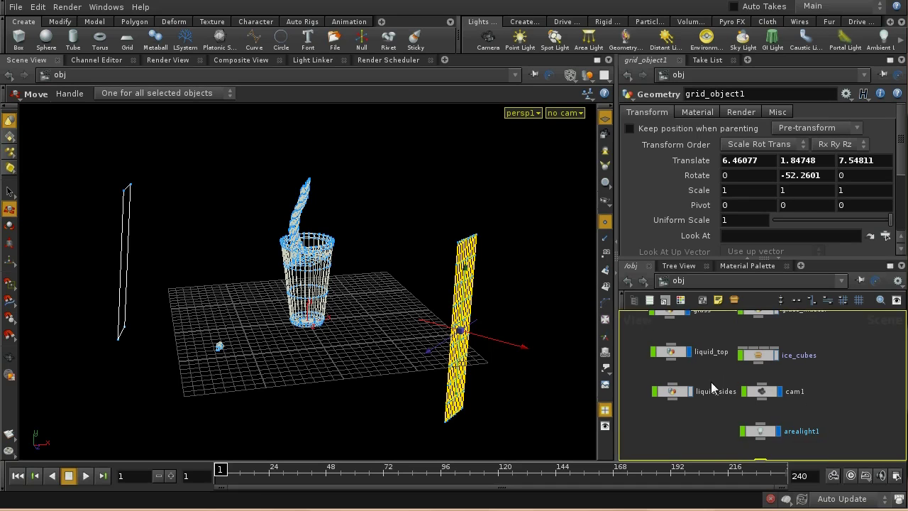
left_click(690, 392)
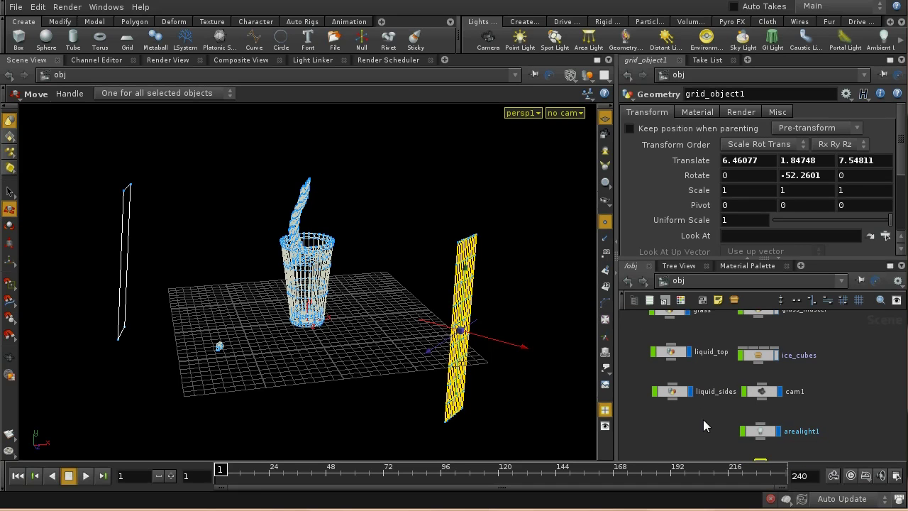
middle_click_drag(704, 419, 705, 447)
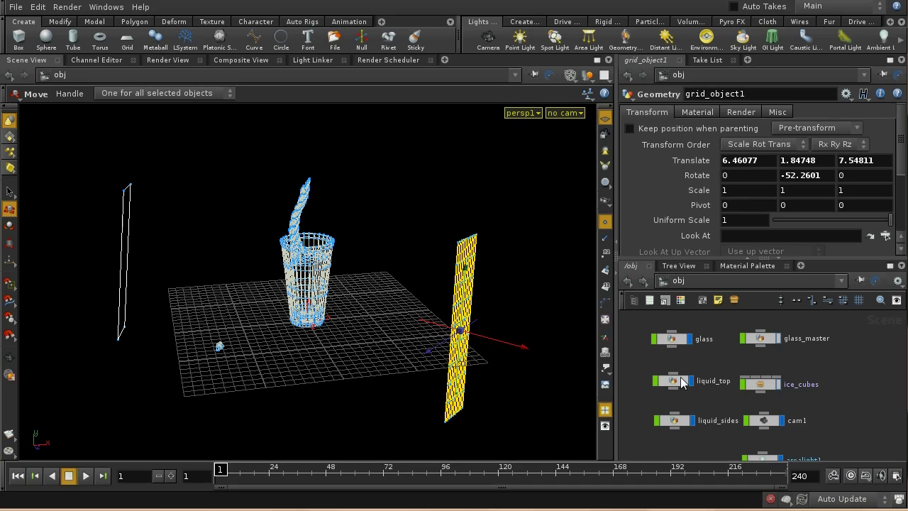
left_click(681, 341)
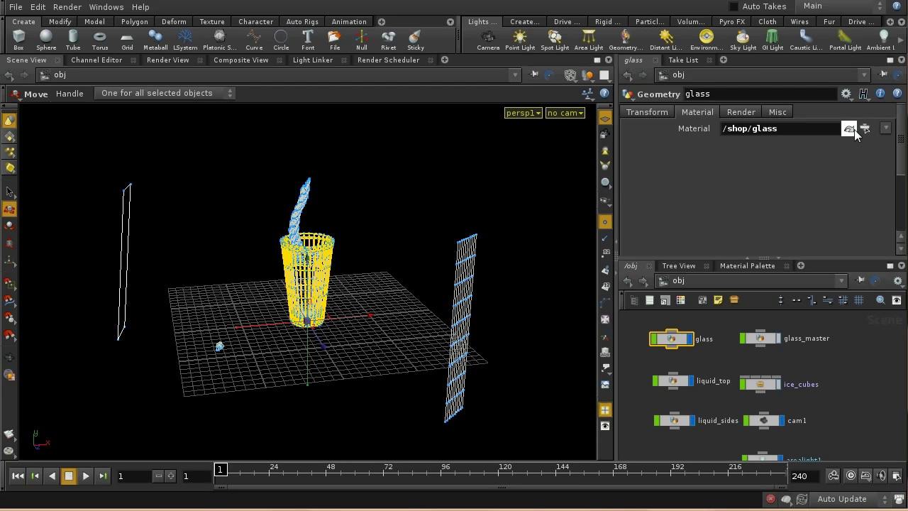
left_click(853, 130)
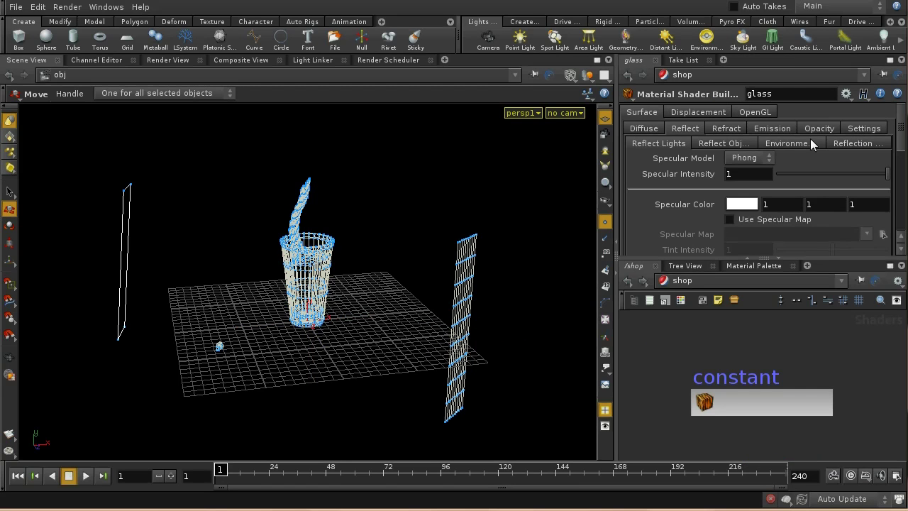
Enable refractions on the glass material in its Refract tab.
left_click(736, 130)
left_click(754, 186)
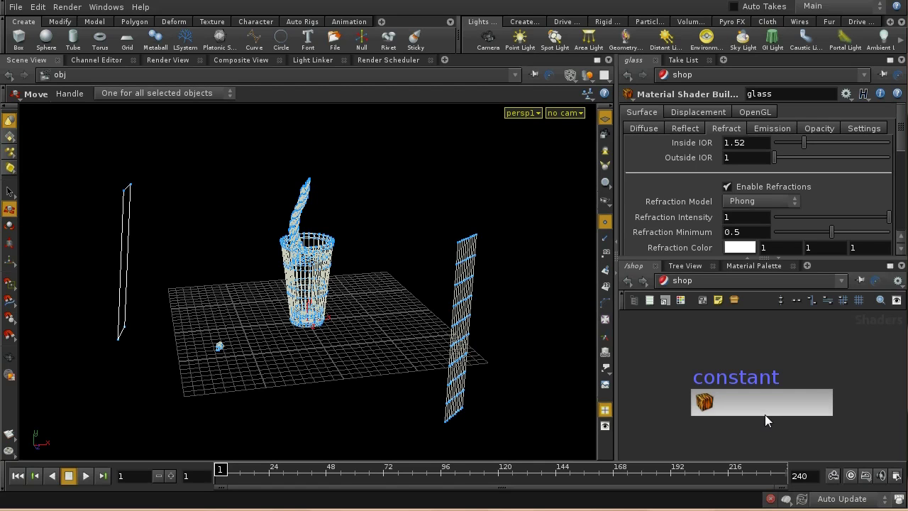
scroll(738, 355, "down", 3)
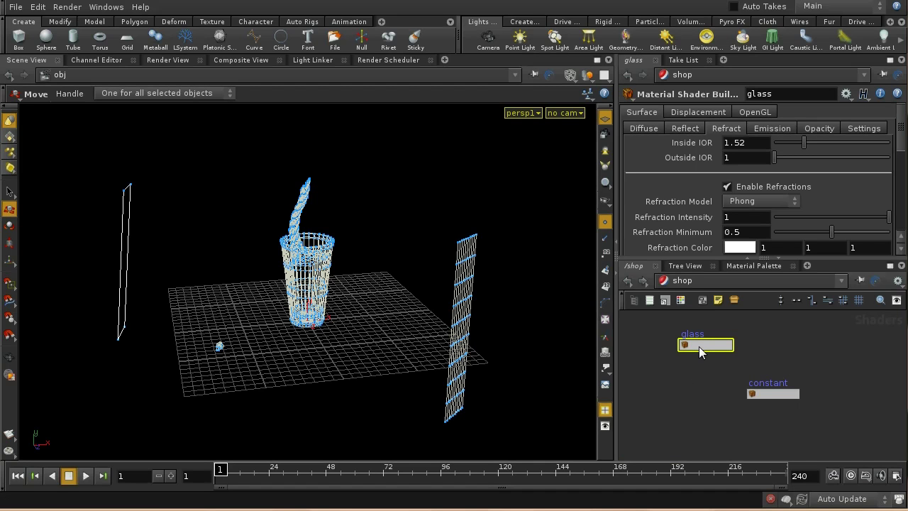
Duplicate the glass material node in /shop and rename the copy 'liquid_glass'.
key("ctrl+c")
key("ctrl+v")
left_click_drag(767, 379, 793, 352)
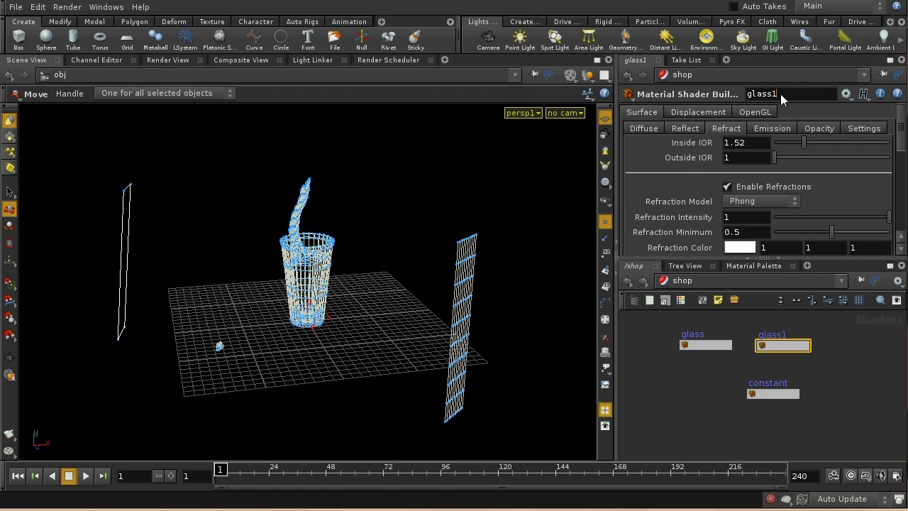
key("BackSpace")
key("BackSpace")
key("BackSpace")
type("gl")
key("BackSpace")
key("BackSpace")
type("liquid_glass")
key("Return")
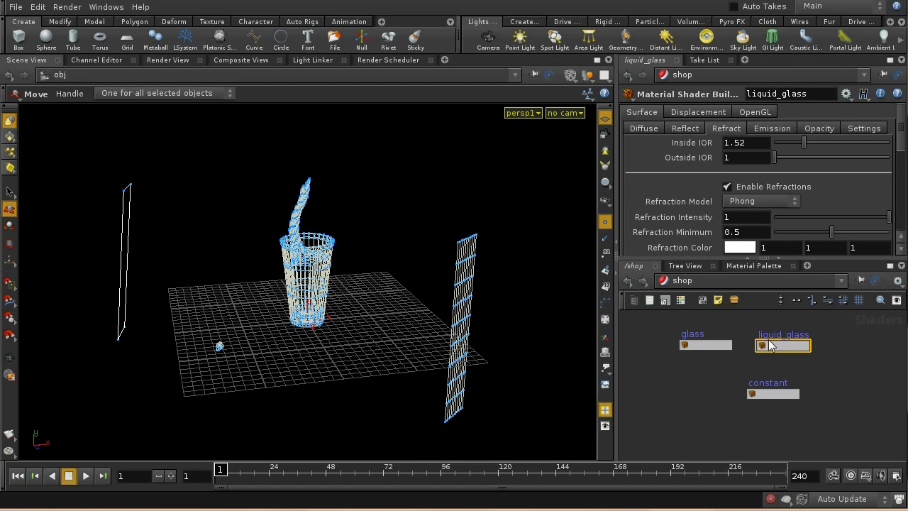
key("Escape")
scroll(357, 323, "up", 10)
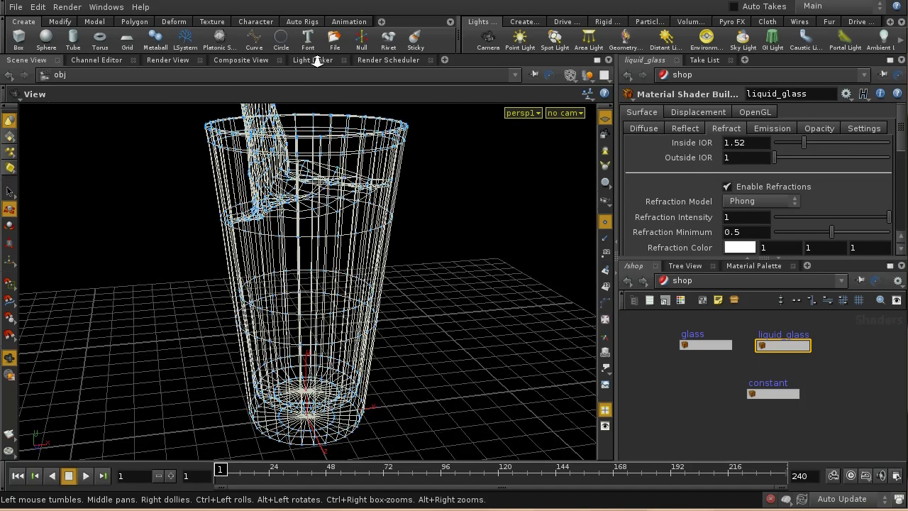
Go inside the liquid_sides object and tumble the view to look down into the glass.
key("t")
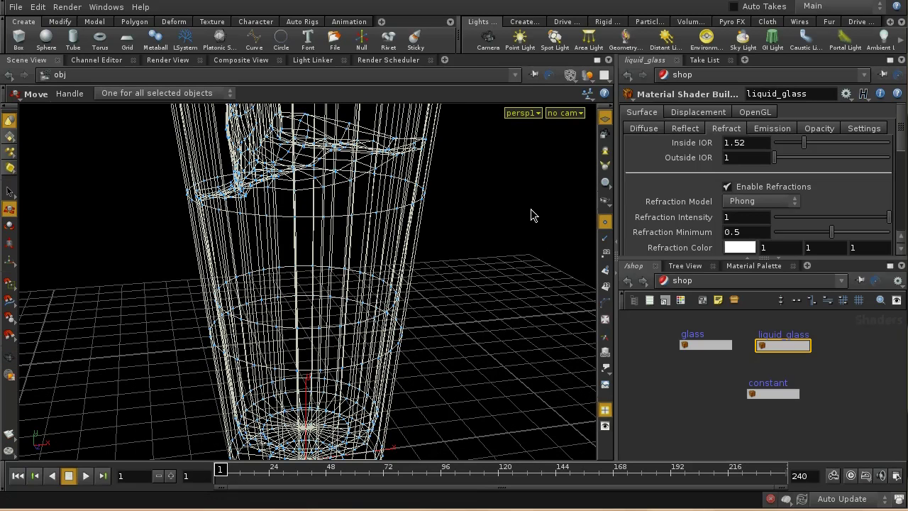
left_click(607, 272)
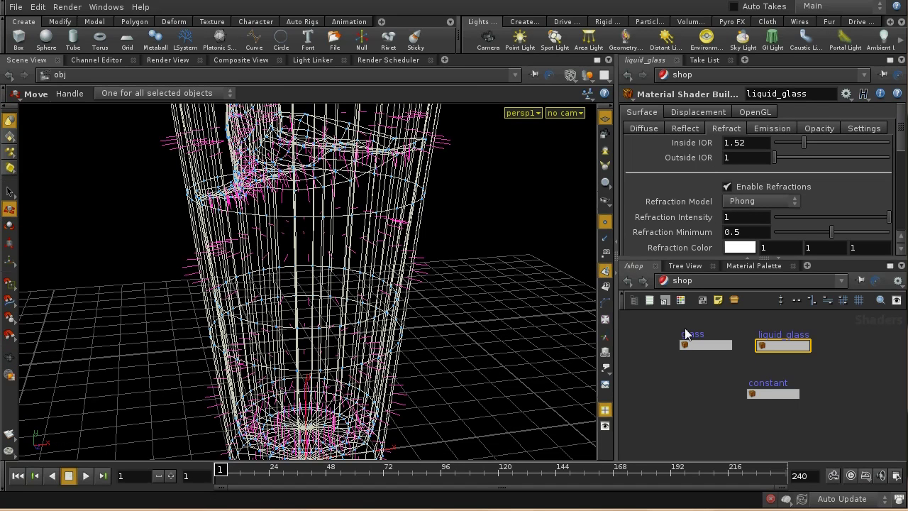
left_click(682, 281)
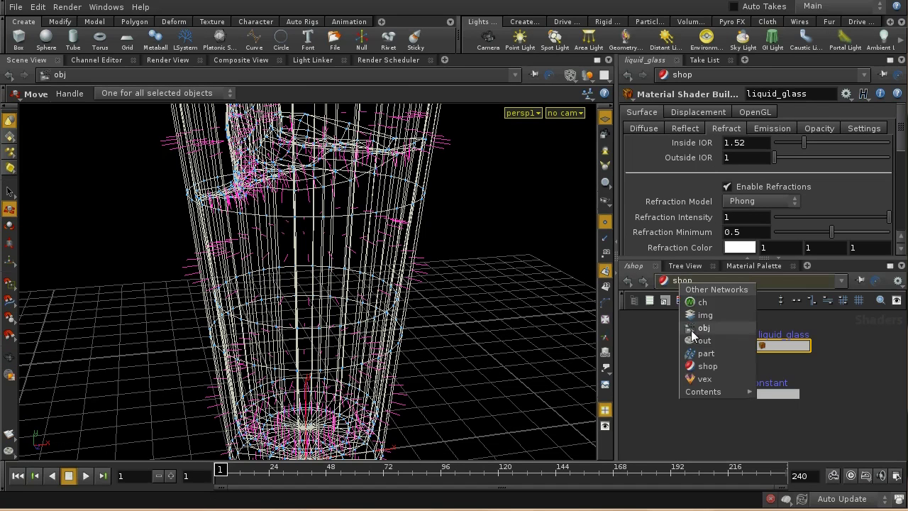
left_click(695, 329)
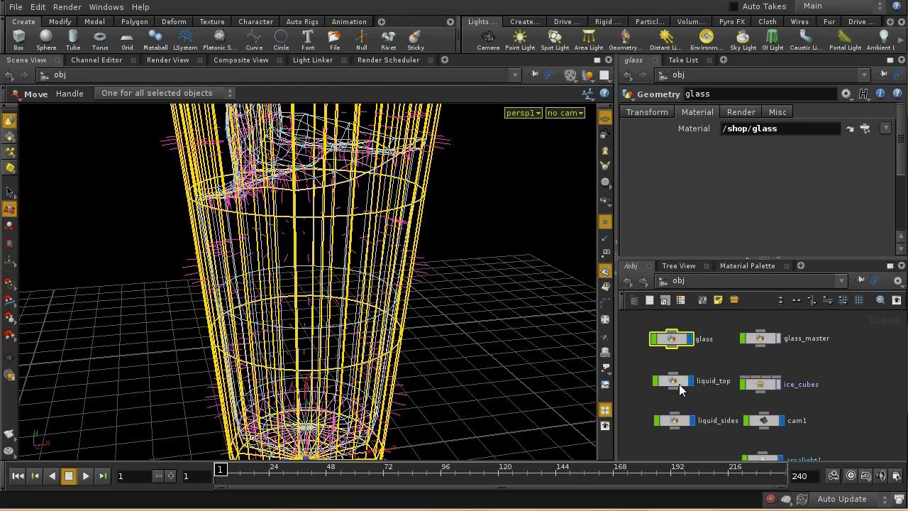
double_click(677, 419)
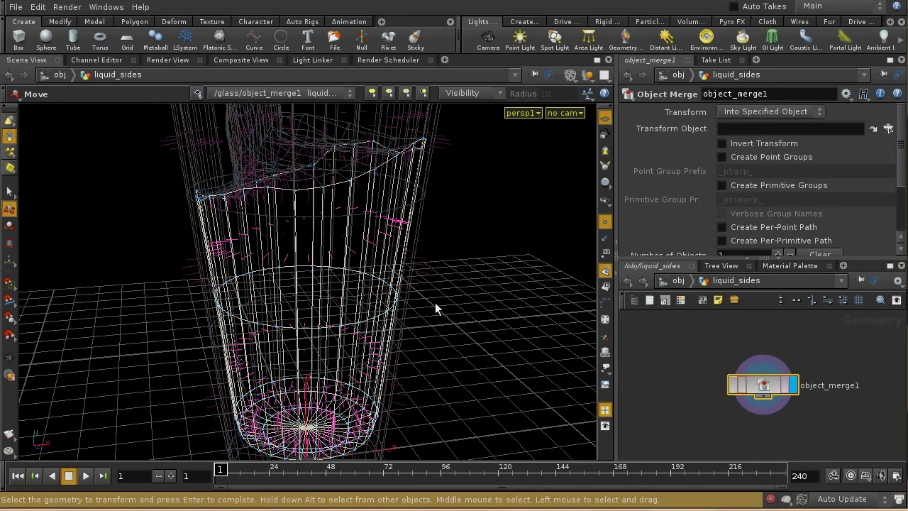
key("Escape")
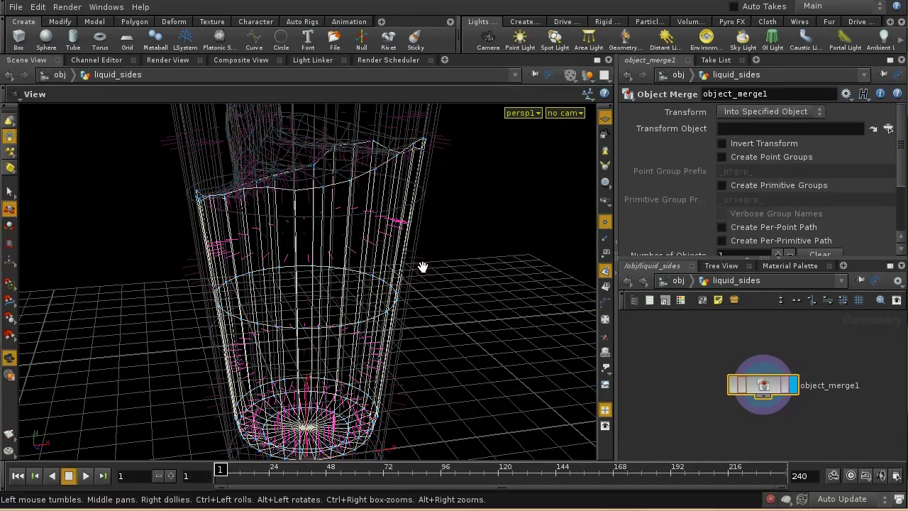
left_click_drag(422, 267, 425, 341)
key("t")
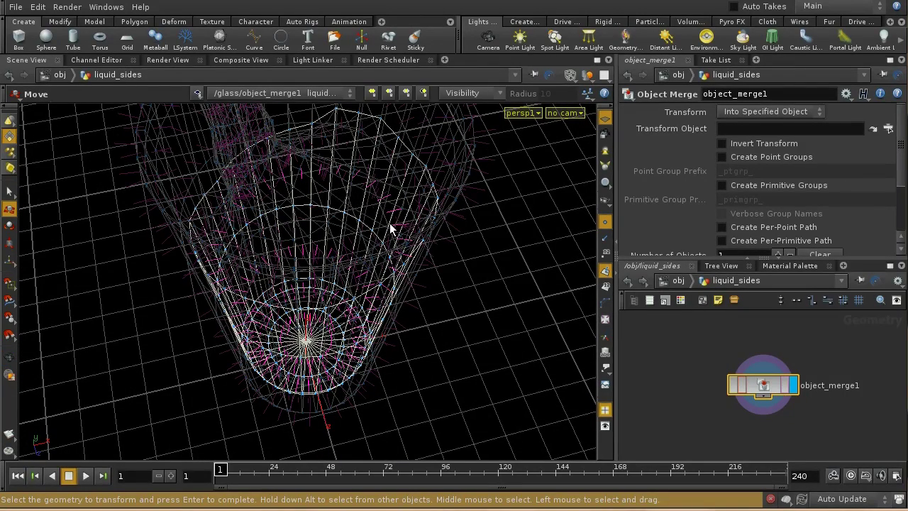
Return to object level and switch to the shop network to view liquid_glass's refraction settings.
left_click(679, 281)
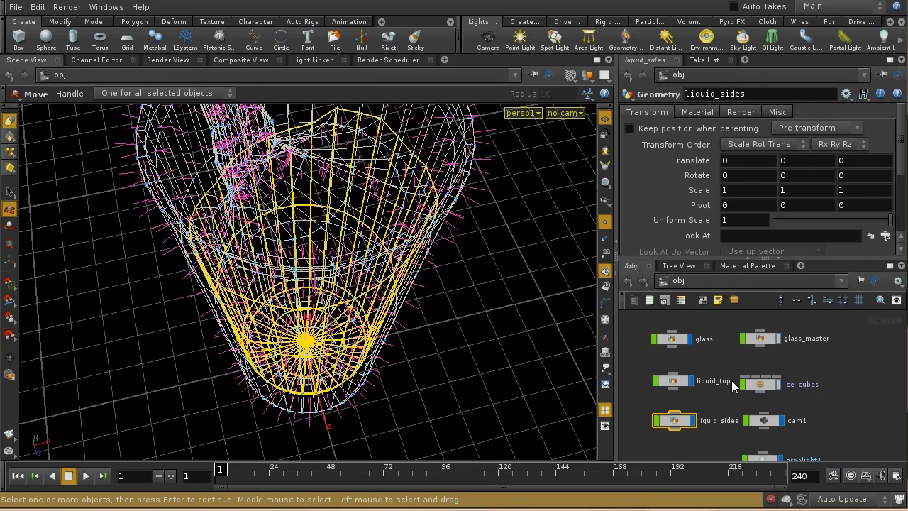
left_click(732, 301)
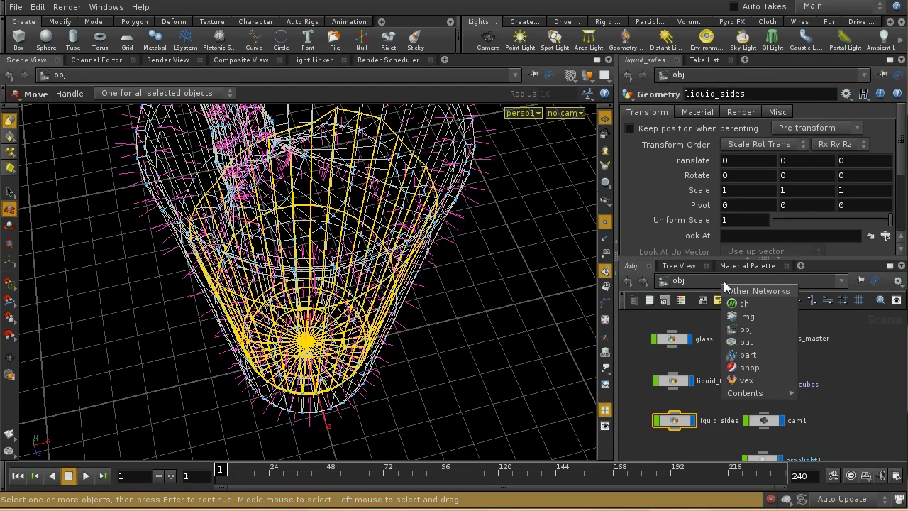
left_click(745, 368)
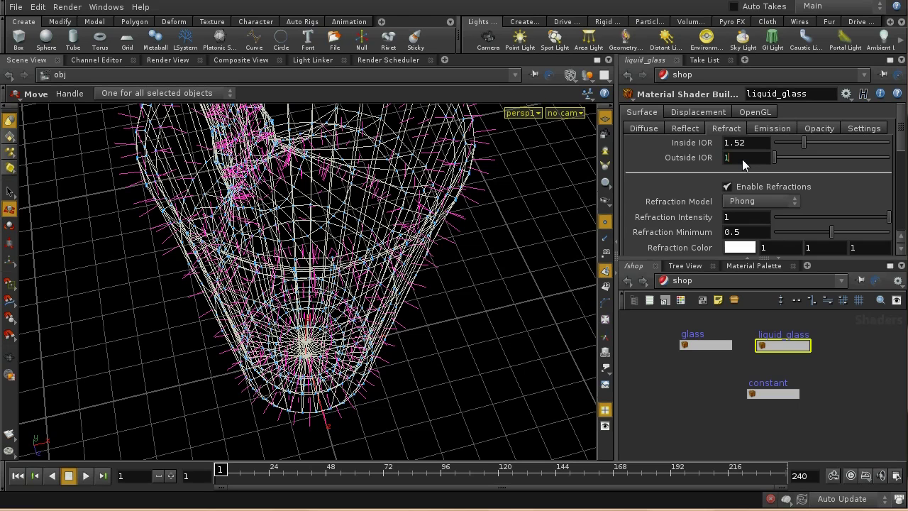
Set liquid_glass's outside IOR to 1.52 and inside IOR to 1.36.
type(".52")
key("Return")
left_click_drag(753, 144, 712, 167)
type("1.")
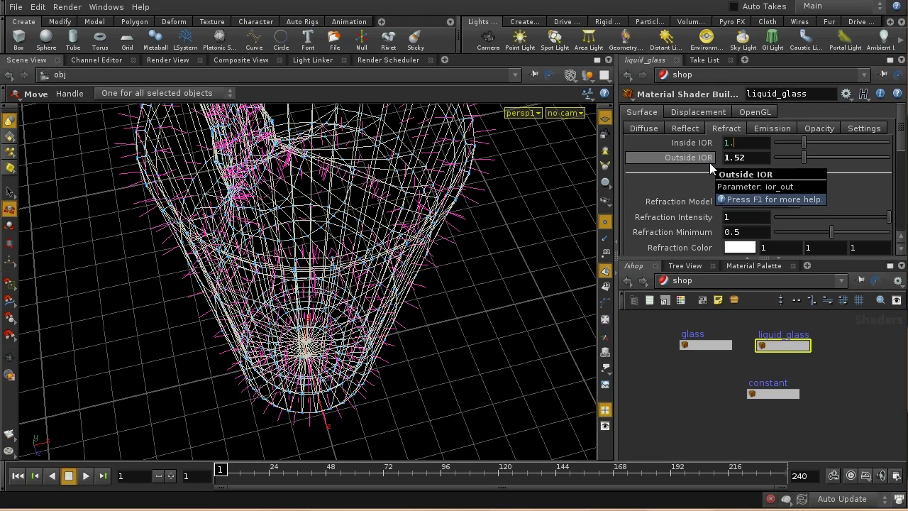
type("36")
key("Return")
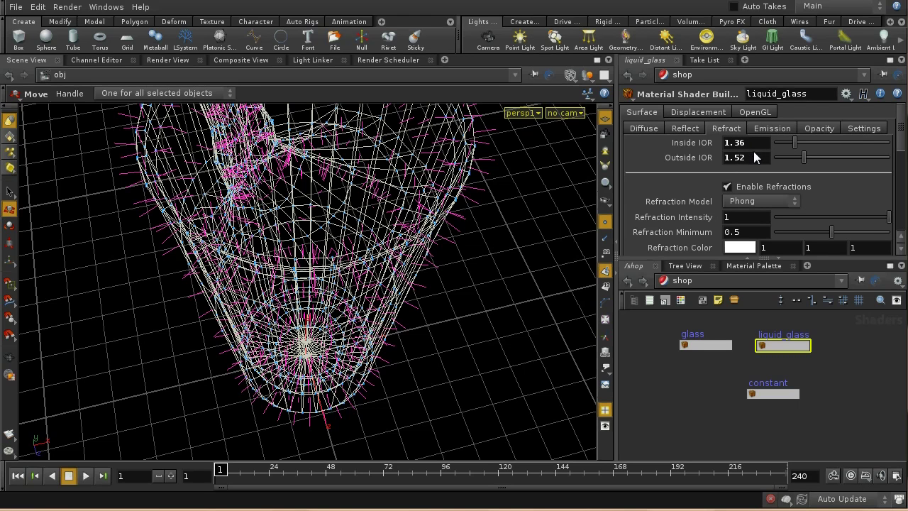
left_click(772, 347)
Assign /shop/liquid_glass as liquid_sides' material, then go back to the shop network.
left_click(686, 283)
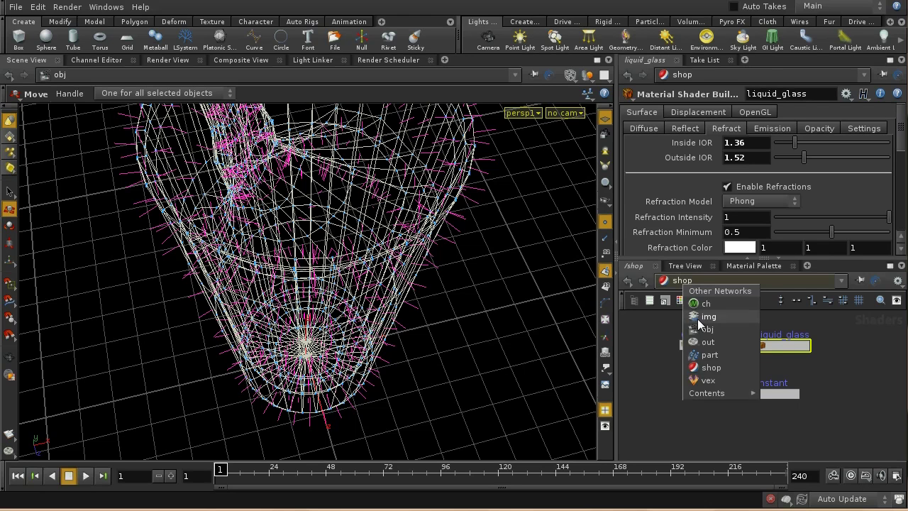
left_click(699, 329)
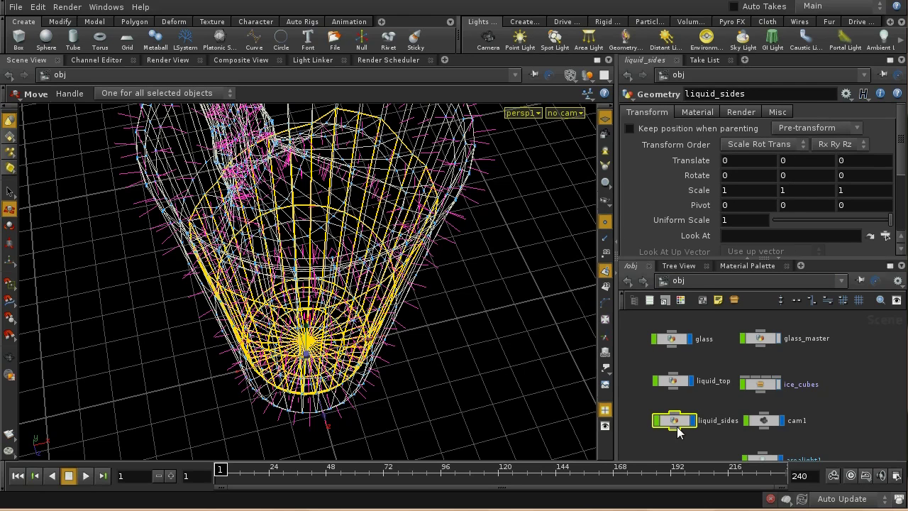
left_click(697, 113)
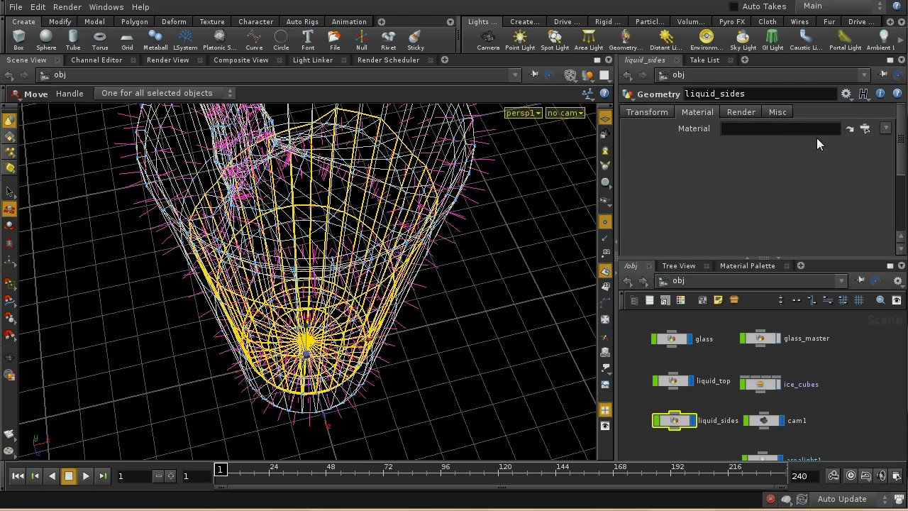
left_click(849, 128)
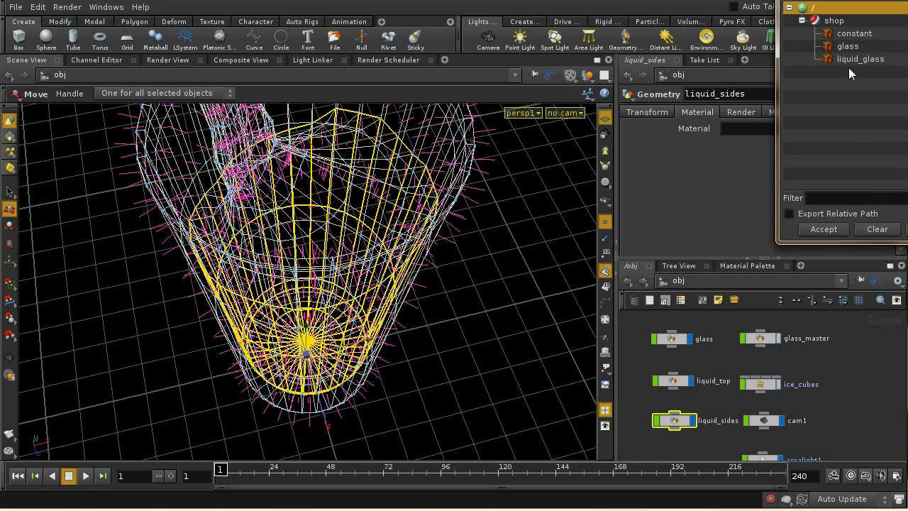
left_click(845, 61)
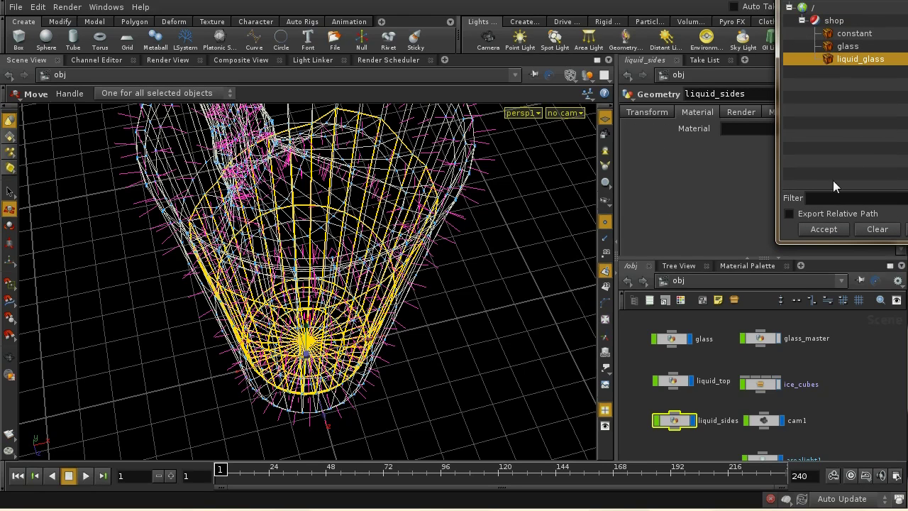
left_click(825, 229)
left_click(664, 283)
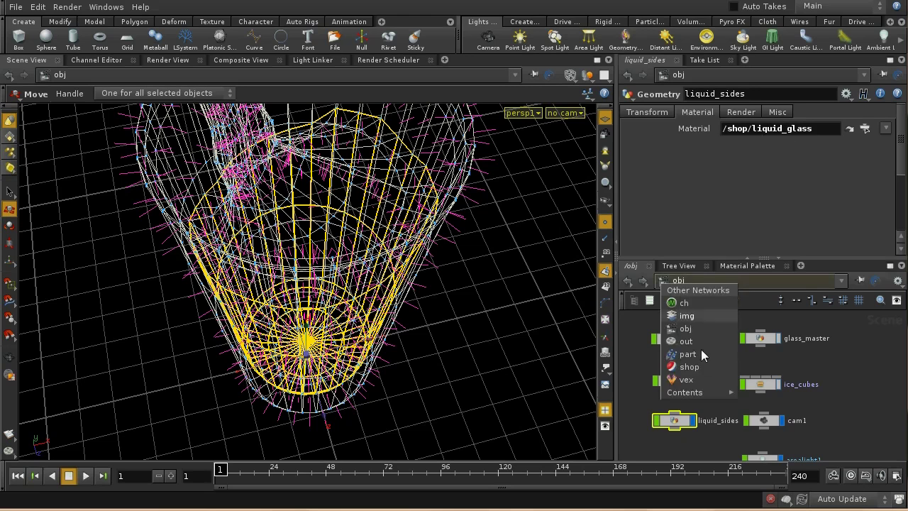
left_click(702, 368)
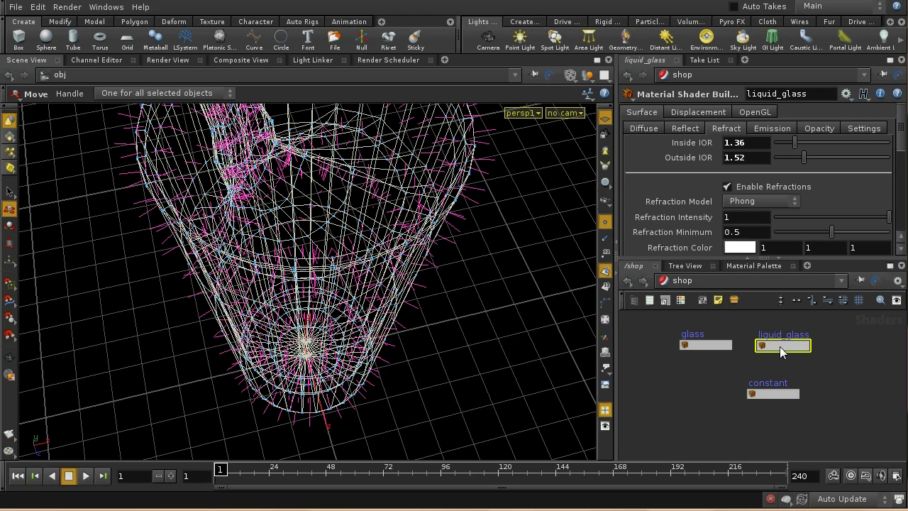
Duplicate the liquid_glass shader and rename the copy 'liquid_top'.
key("ctrl+c")
key("ctrl+v")
left_click_drag(832, 378, 705, 387)
left_click_drag(809, 94, 700, 105)
type("li")
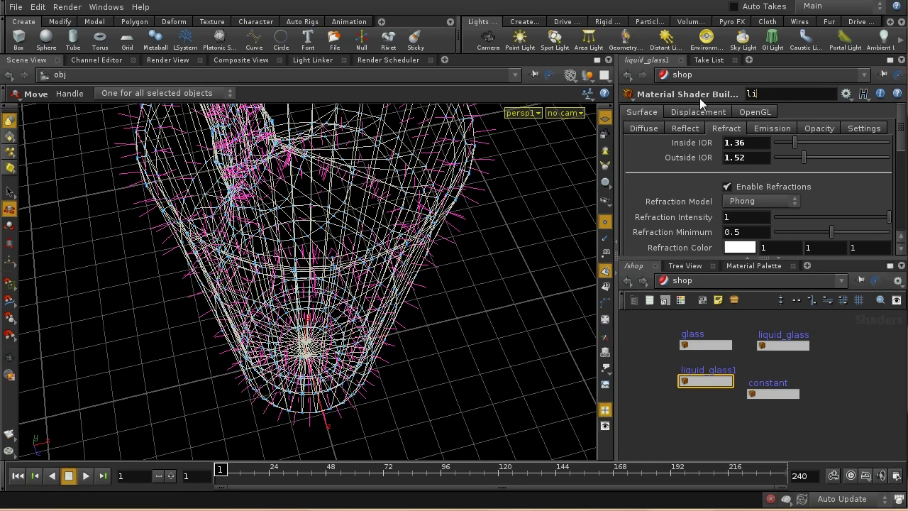
type("quid_top")
key("Return")
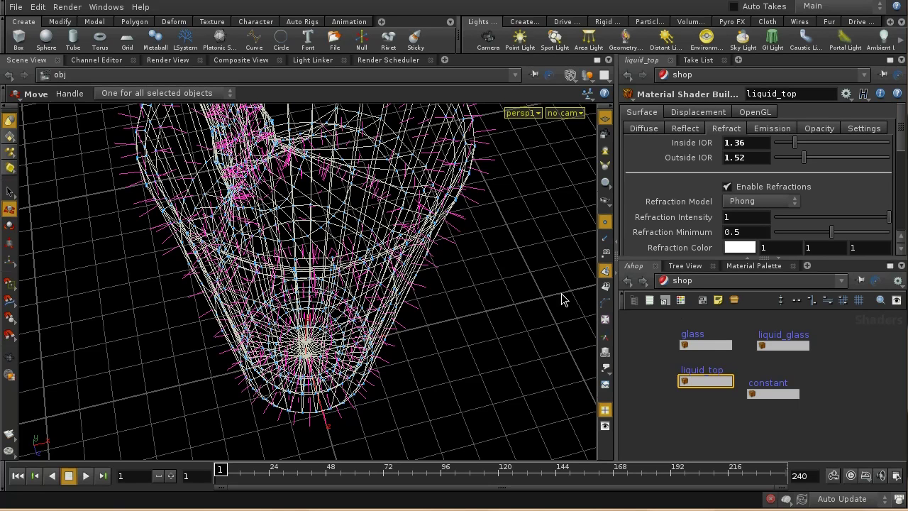
Go inside the liquid_top object, hide other objects, and tumble around it before returning to object level.
left_click(680, 280)
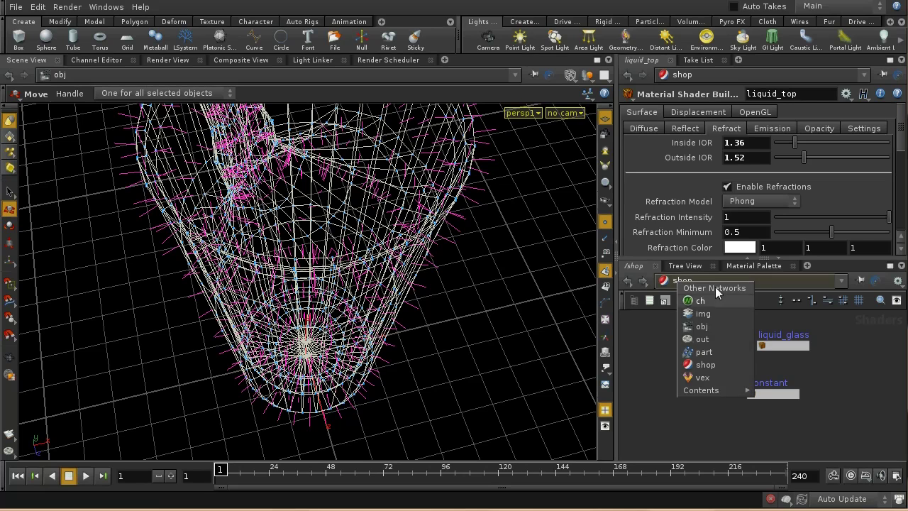
left_click(702, 326)
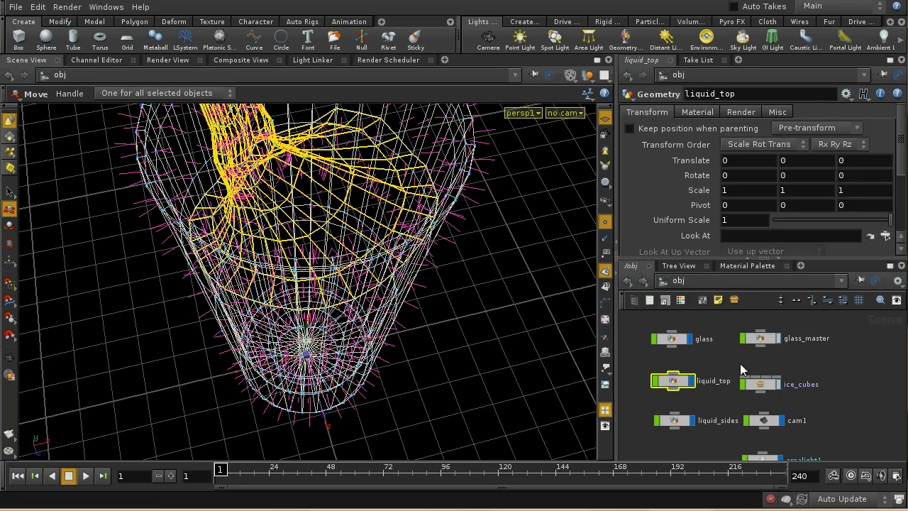
double_click(674, 381)
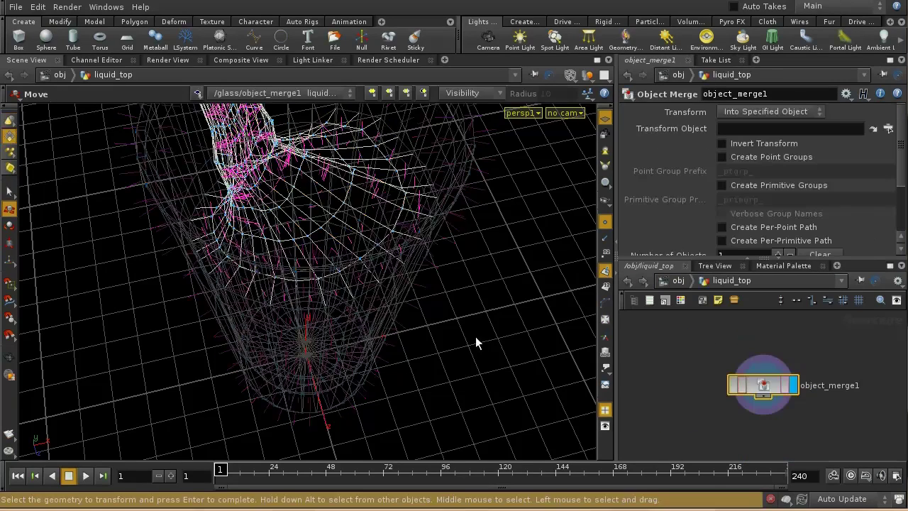
left_click_drag(475, 337, 506, 298)
left_click(587, 74)
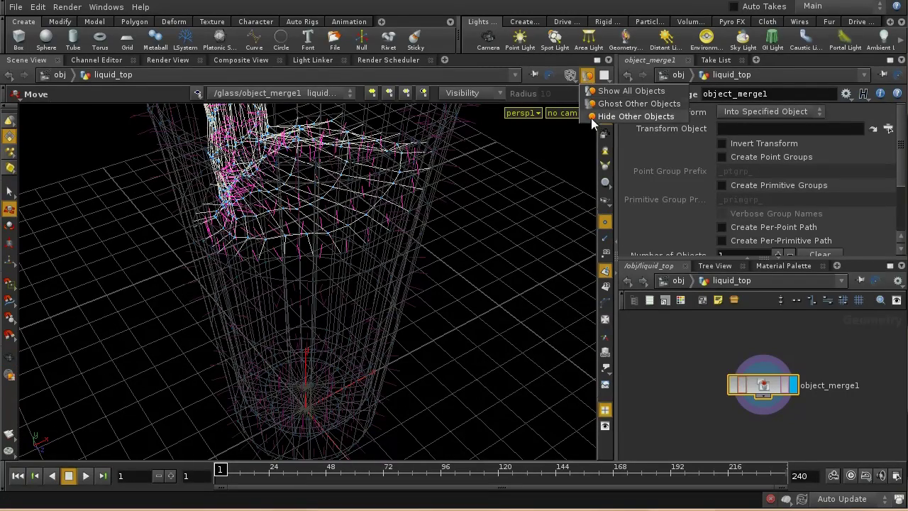
left_click(592, 115)
key("Escape")
left_click_drag(506, 213, 480, 163)
key("t")
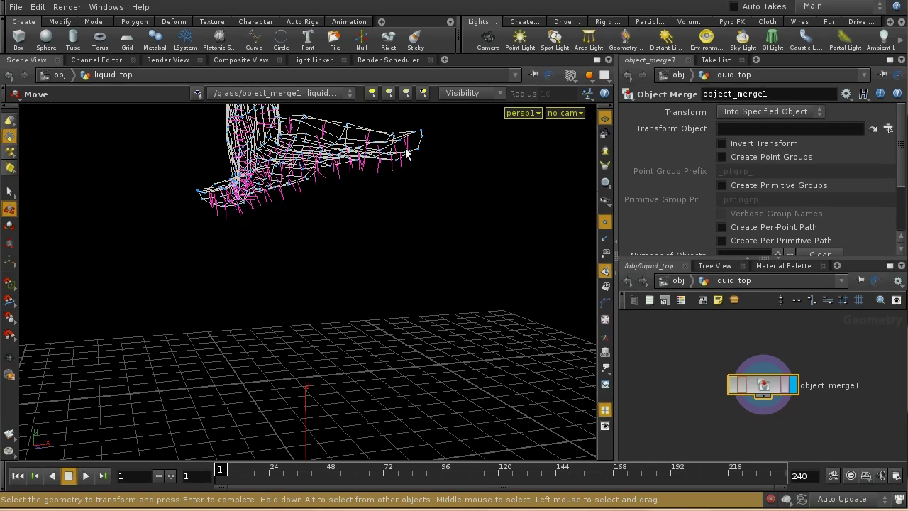
left_click(679, 280)
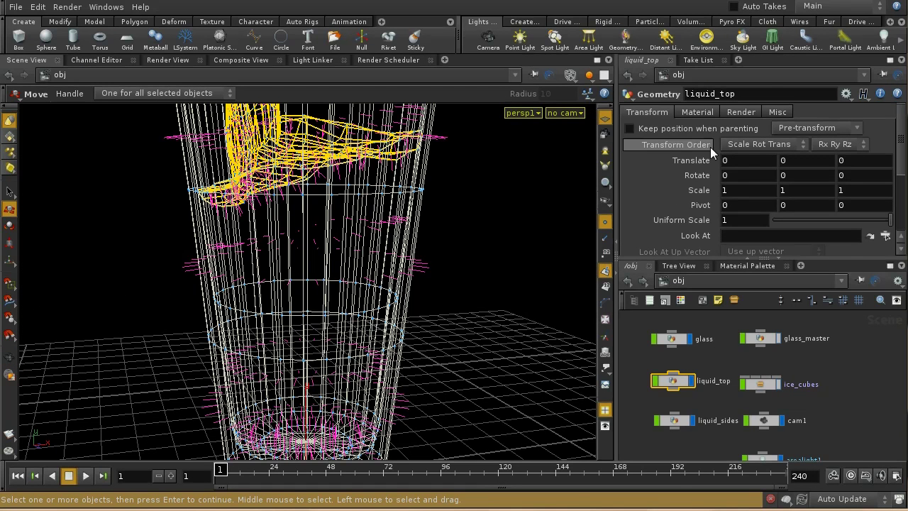
Assign /shop/liquid_top as the liquid_top object's material.
left_click(702, 113)
left_click(862, 129)
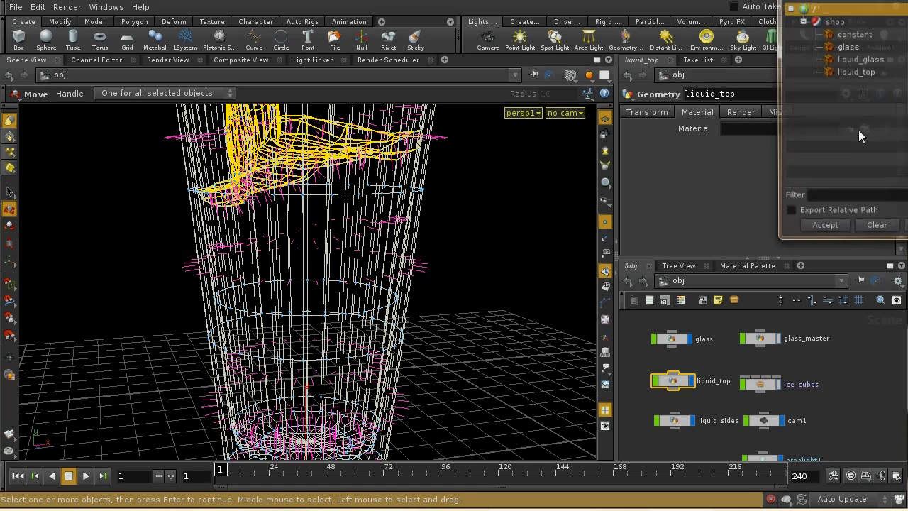
left_click(861, 73)
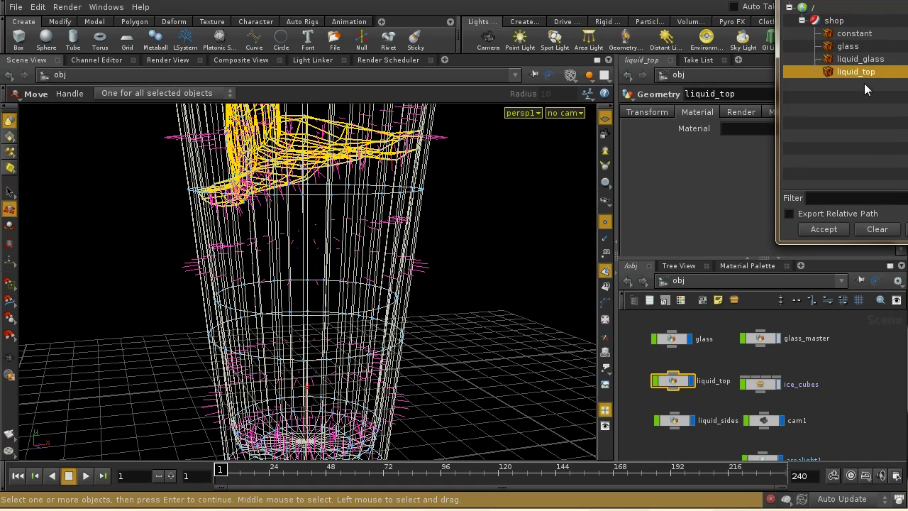
left_click(825, 229)
Set the liquid_top shader's outside IOR to 1.36 and inside IOR to 1.
left_click(850, 129)
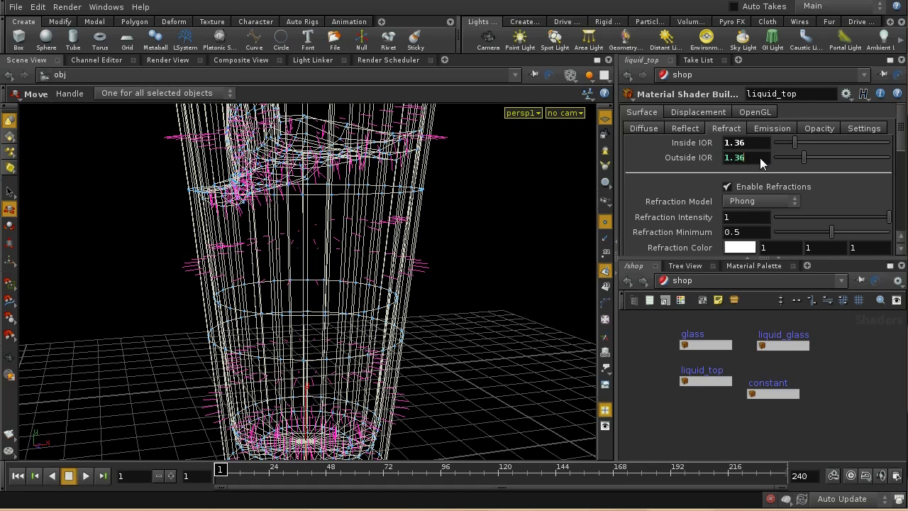
key("Return")
left_click(730, 147)
key("Return")
left_click_drag(761, 381, 787, 375)
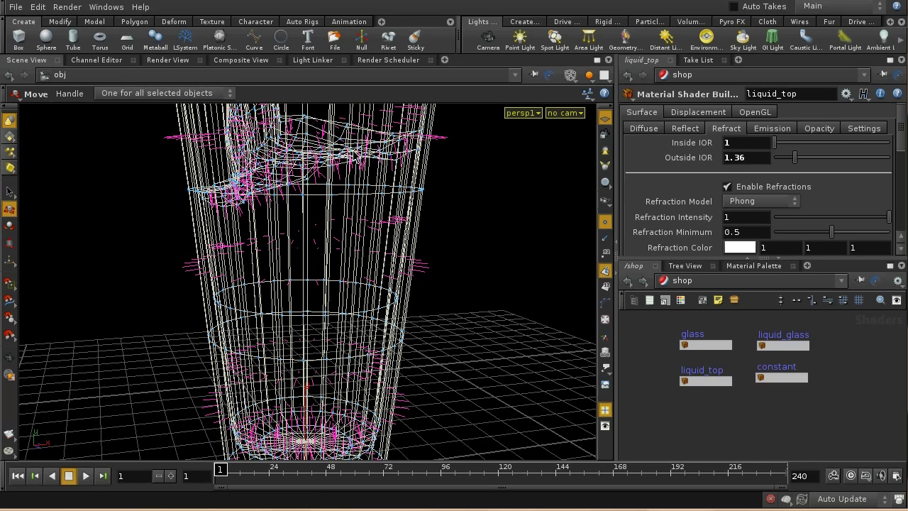
left_click(185, 62)
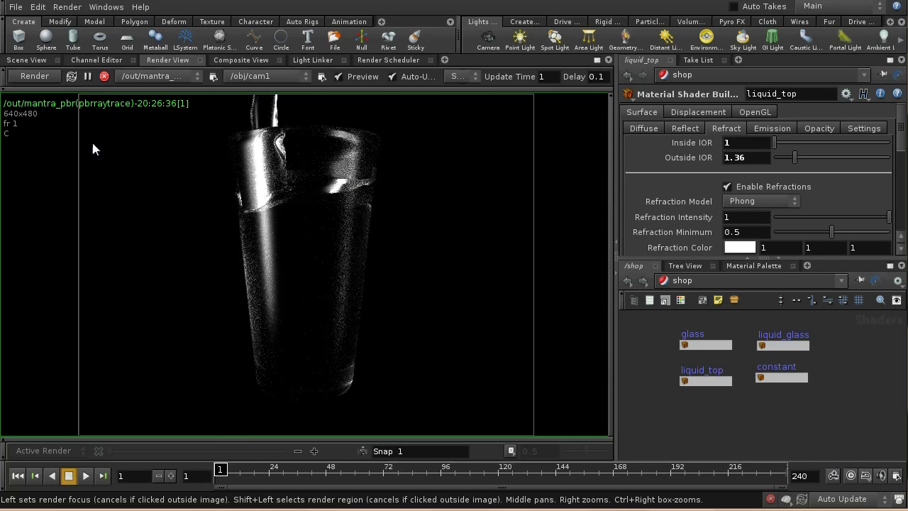
left_click(34, 60)
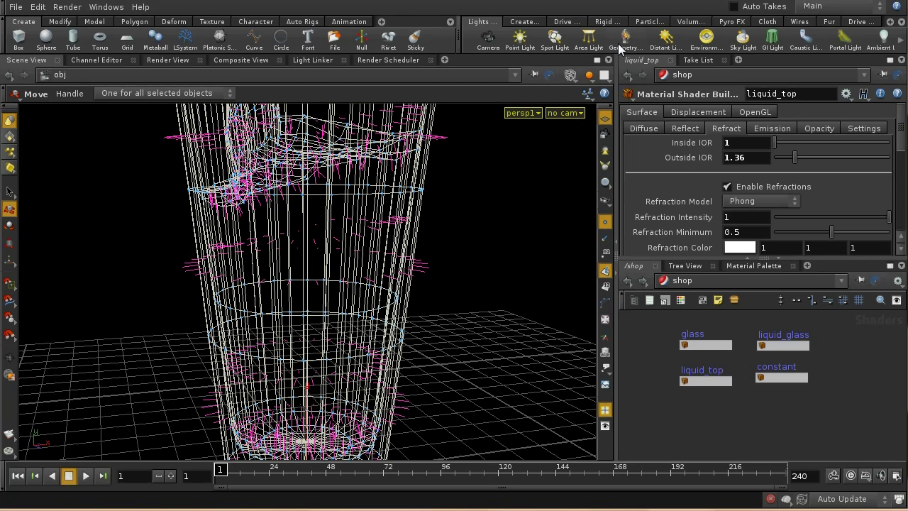
Add an envlight1 environment light and open its Rendering Mode dropdown under Render Options.
left_click(707, 41)
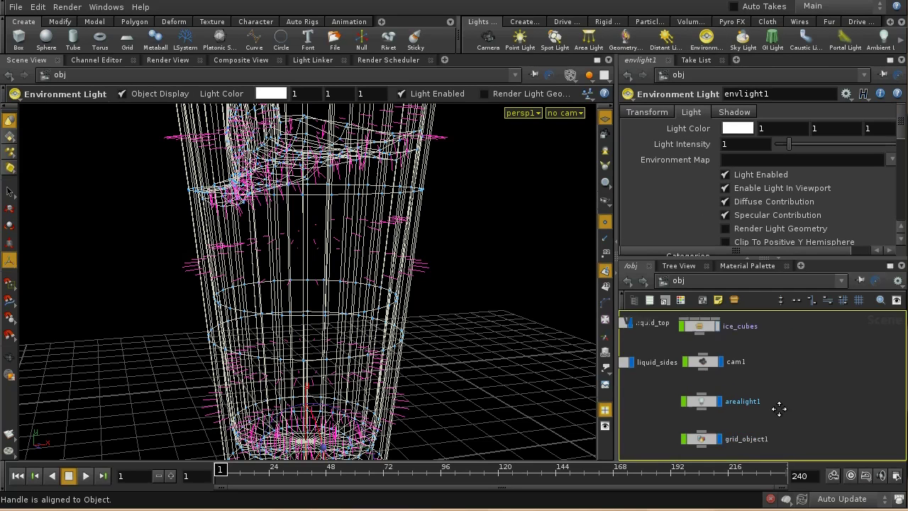
left_click_drag(779, 416, 702, 413)
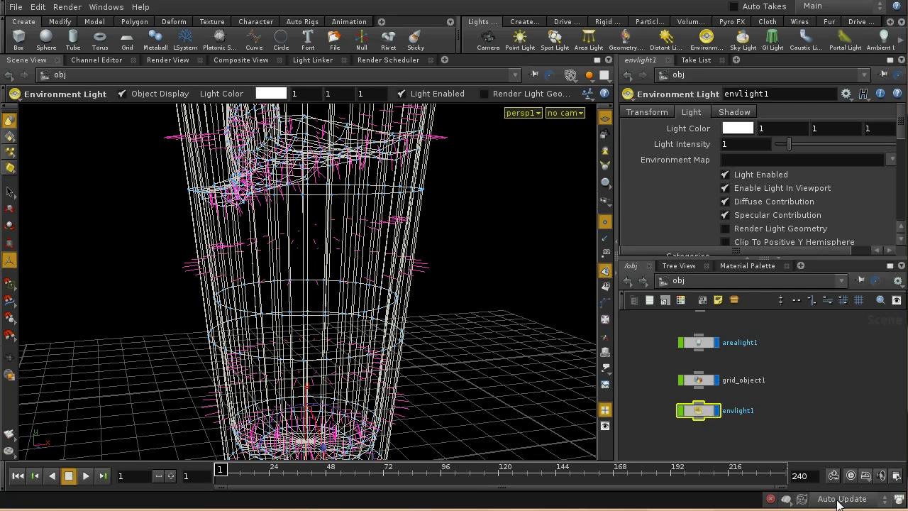
left_click_drag(902, 135, 901, 149)
scroll(793, 161, "down", 3)
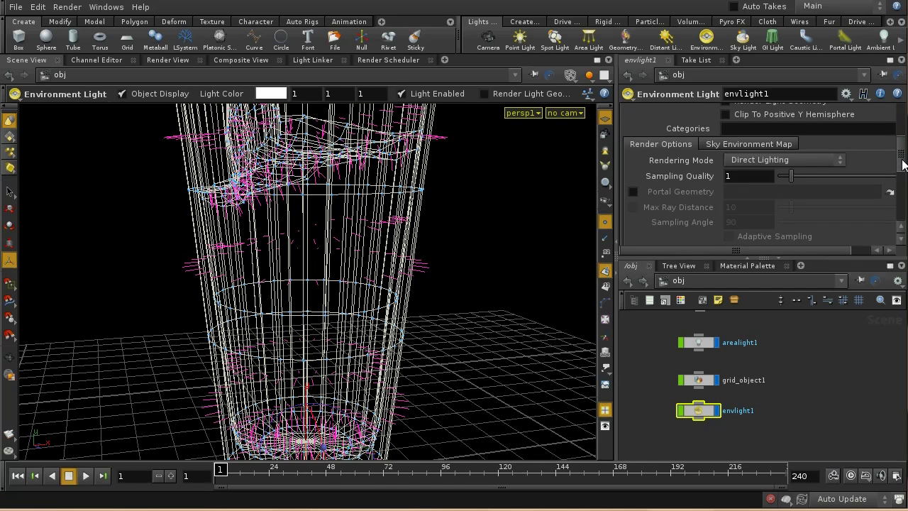
left_click(784, 159)
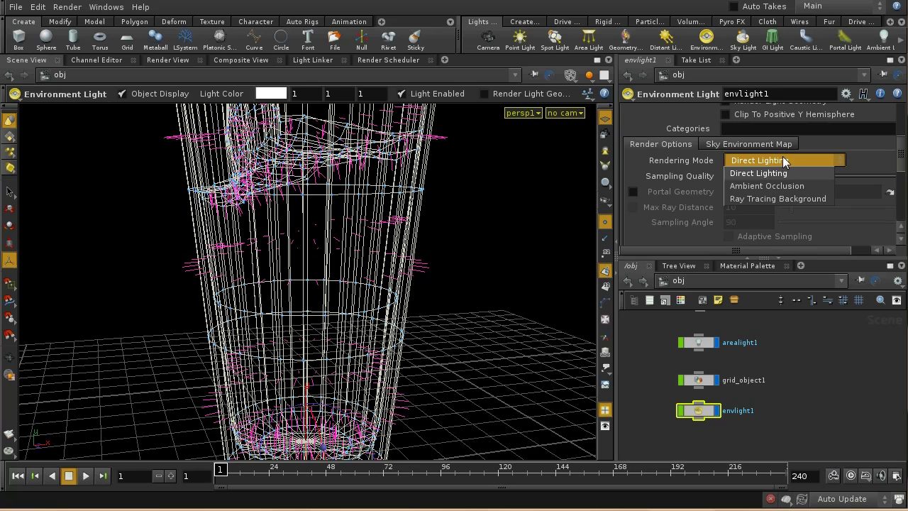
Set envlight1's rendering mode to Ray Tracing Background and scroll back up to the Light parameters.
left_click(759, 199)
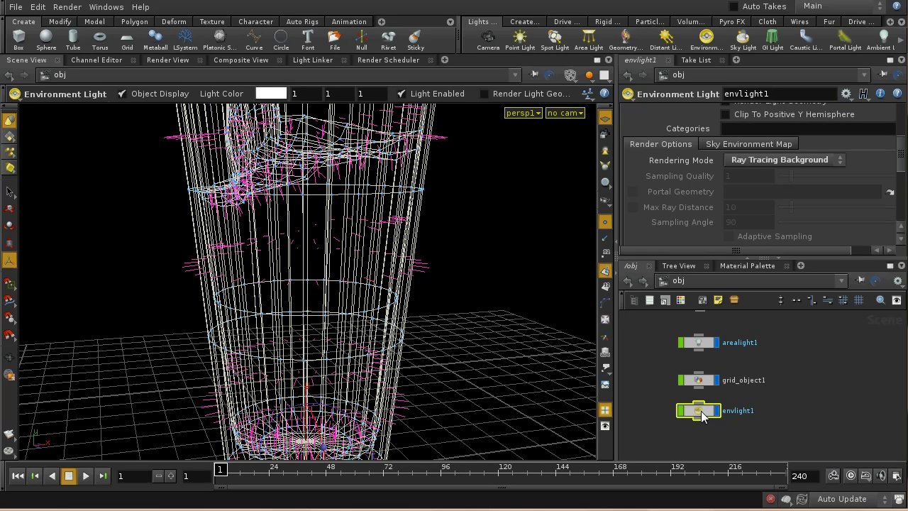
left_click_drag(901, 146, 899, 110)
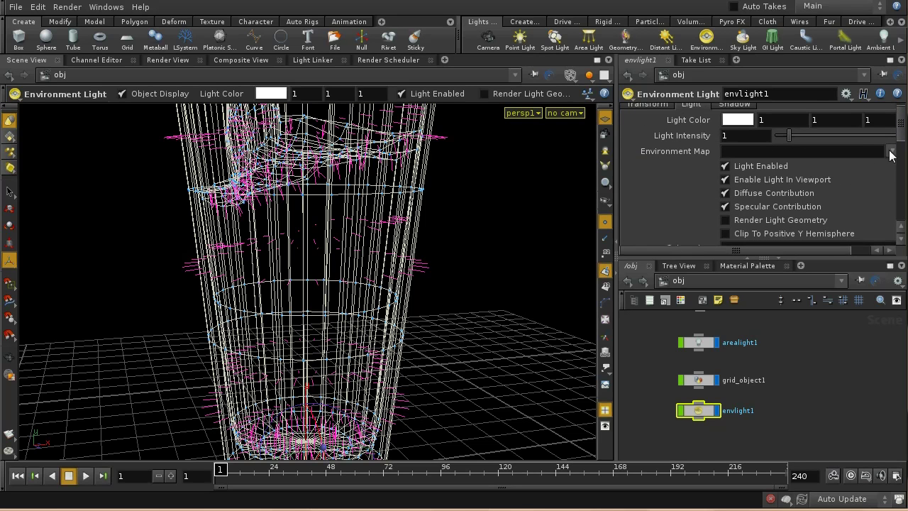
left_click(858, 249)
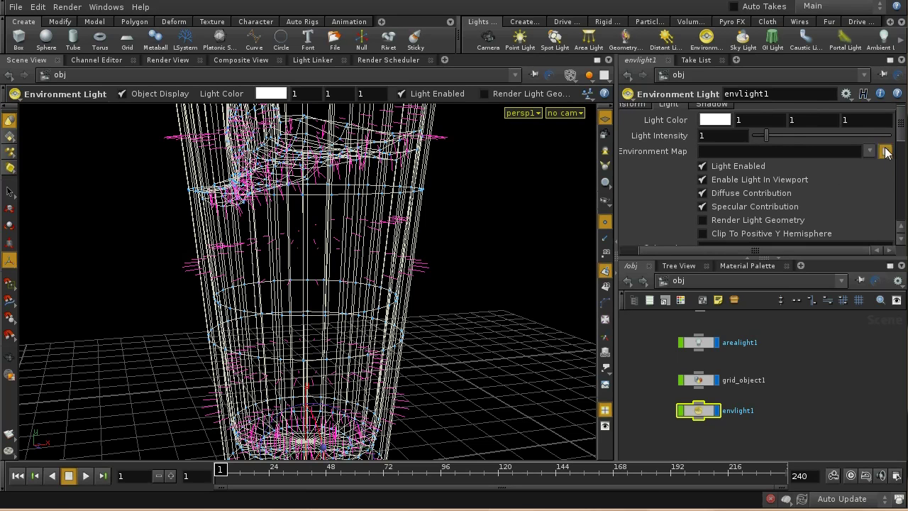
Set envlight1's environment map to $HIP/img/background.jpg.
left_click(885, 151)
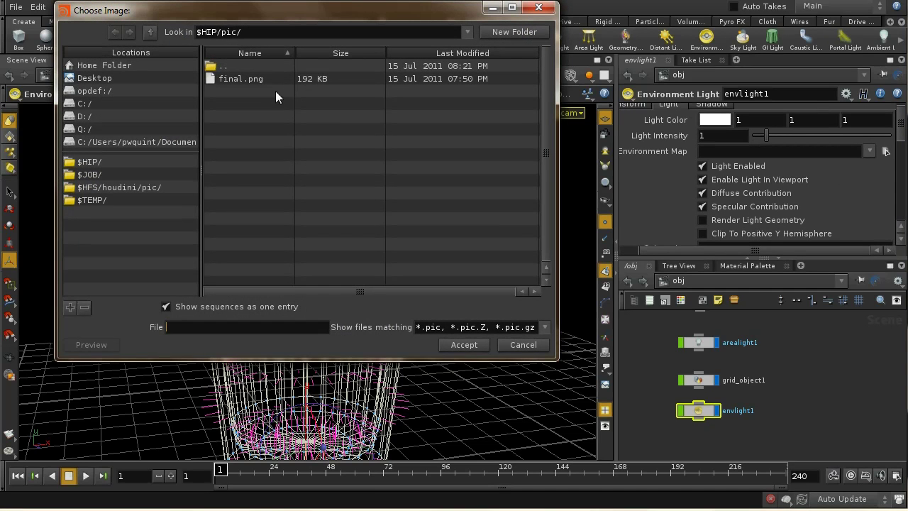
double_click(234, 67)
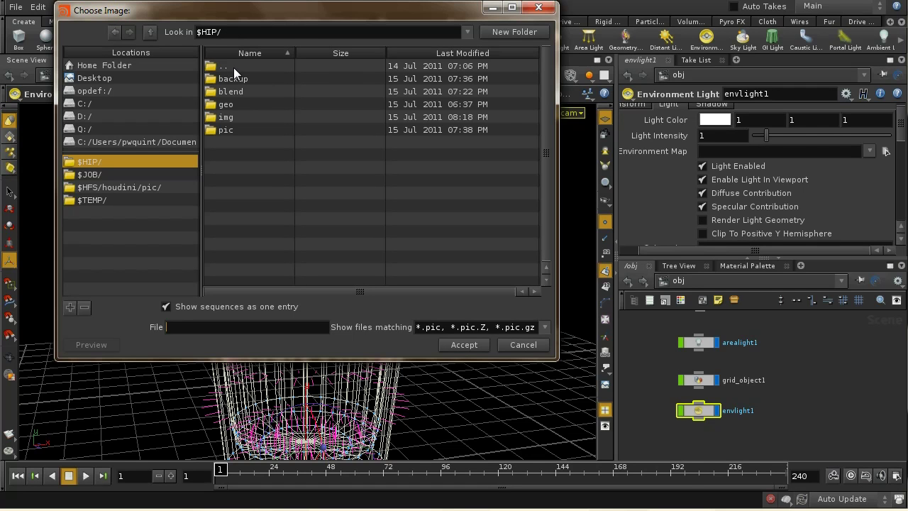
left_click(234, 117)
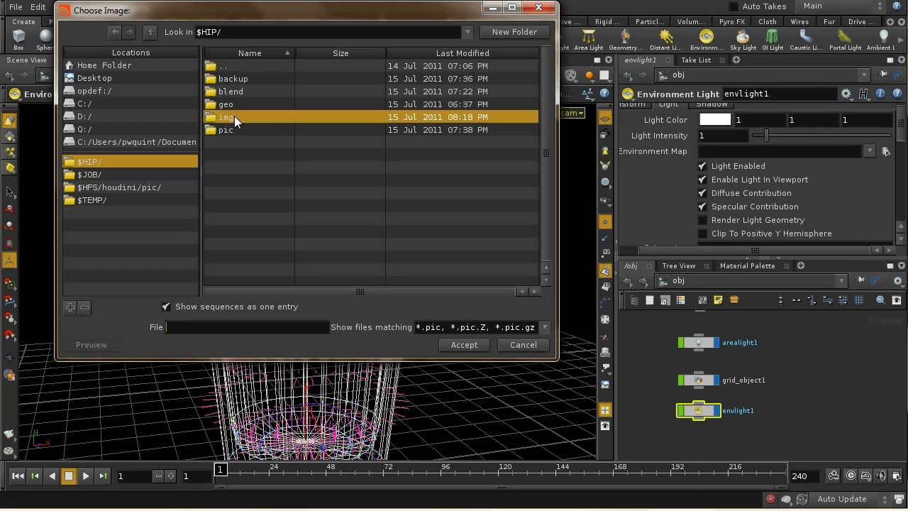
double_click(236, 115)
left_click(251, 76)
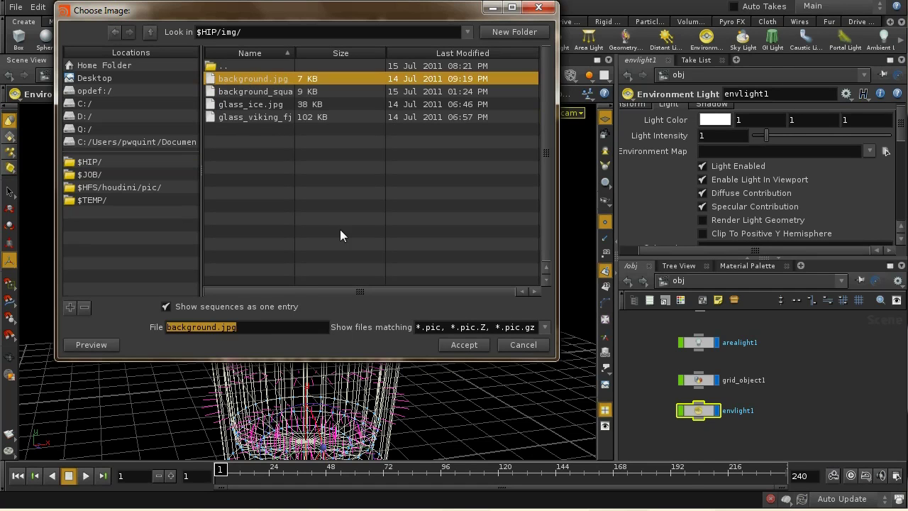
left_click(462, 345)
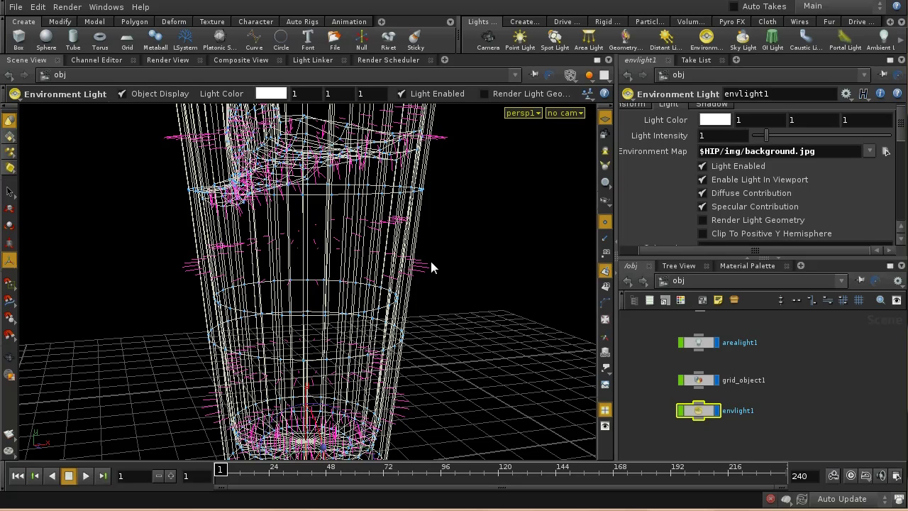
Restart the Render View preview of the glass with the new environment map, then stop it.
left_click(177, 60)
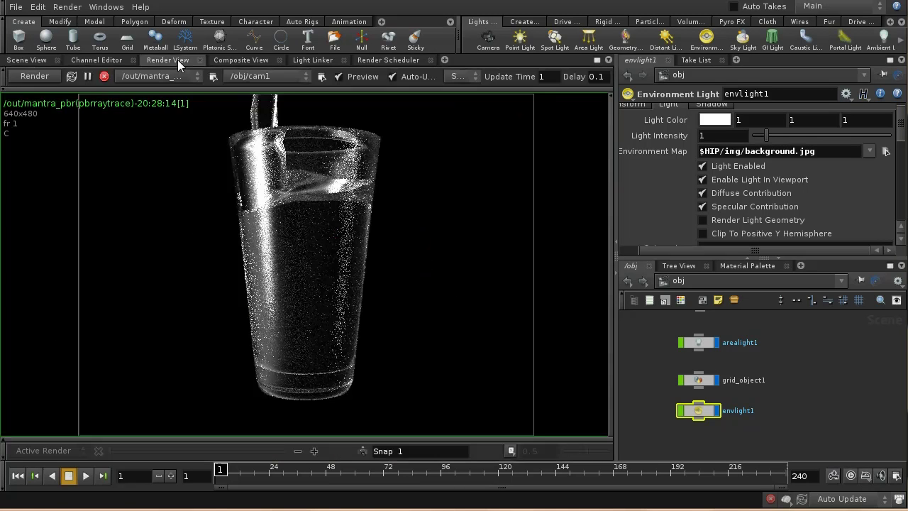
left_click(37, 74)
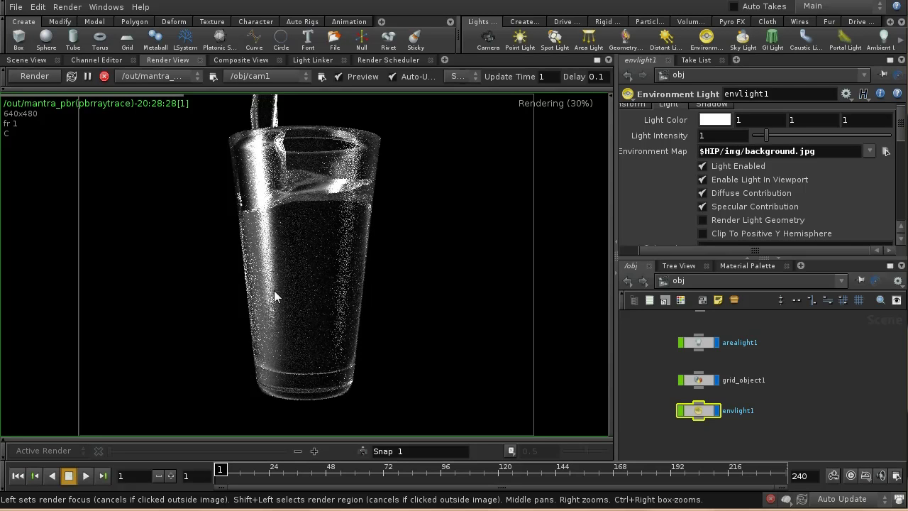
left_click(104, 76)
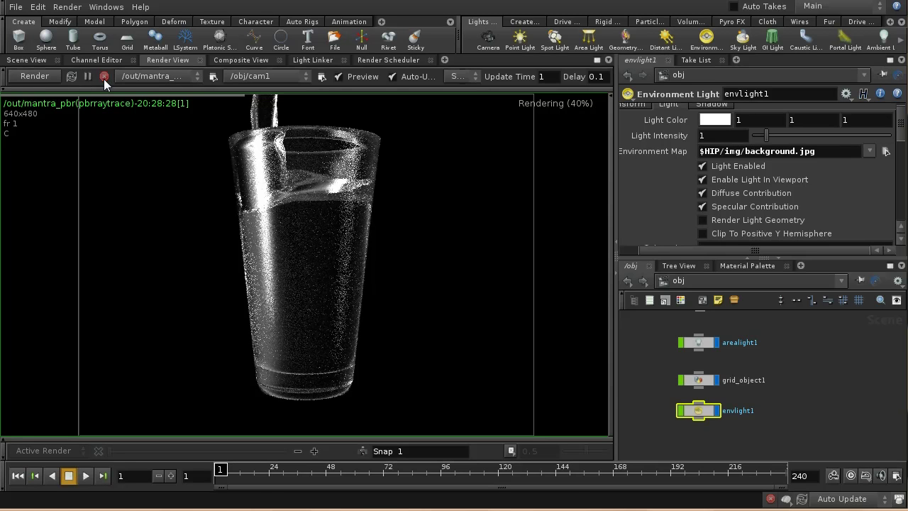
In /shop, uncheck Separate Object Reflection Parameters on the glass material's Reflect Objects settings.
left_click(688, 283)
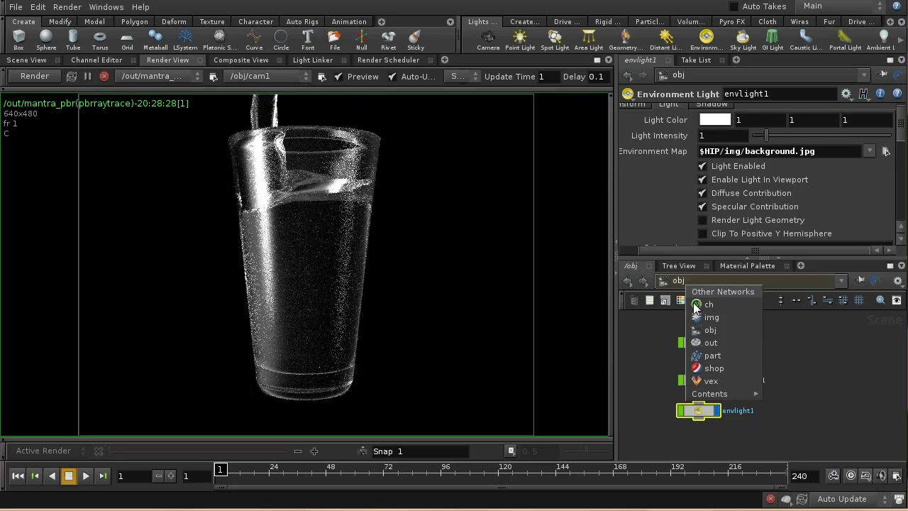
left_click(723, 369)
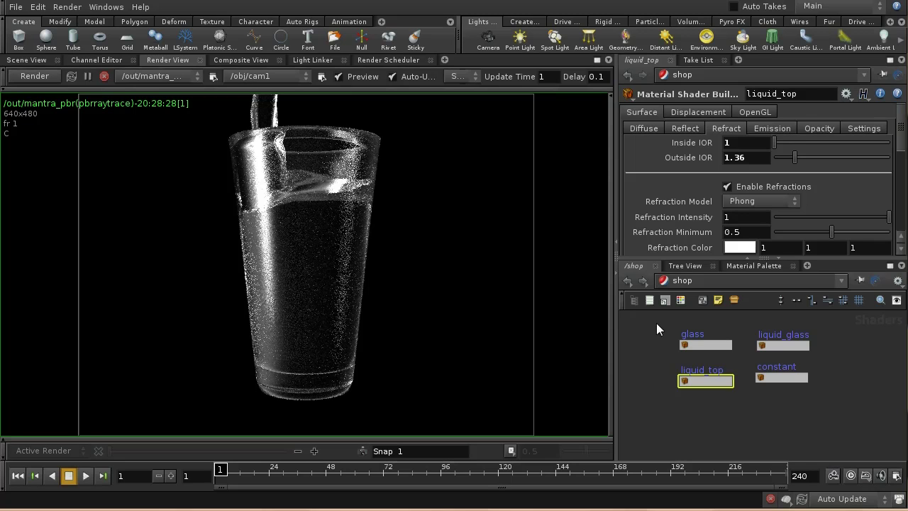
left_click_drag(656, 323, 686, 346)
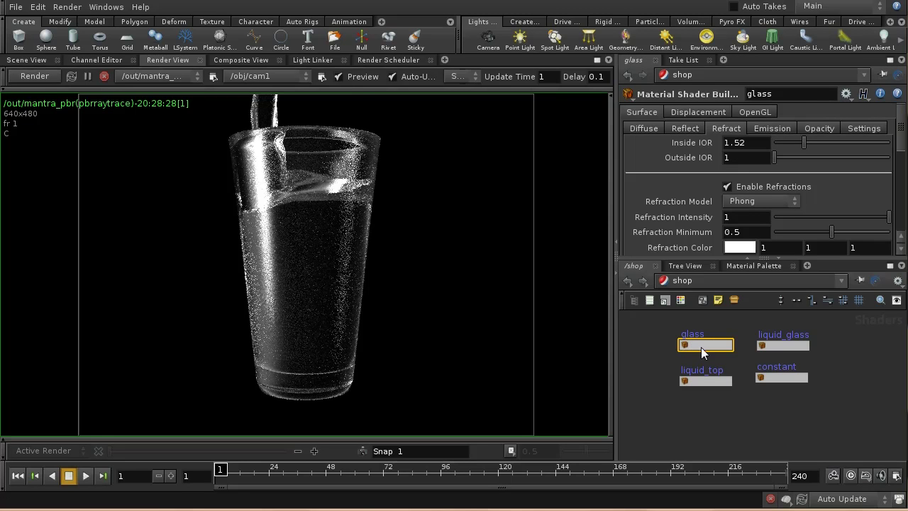
left_click(681, 128)
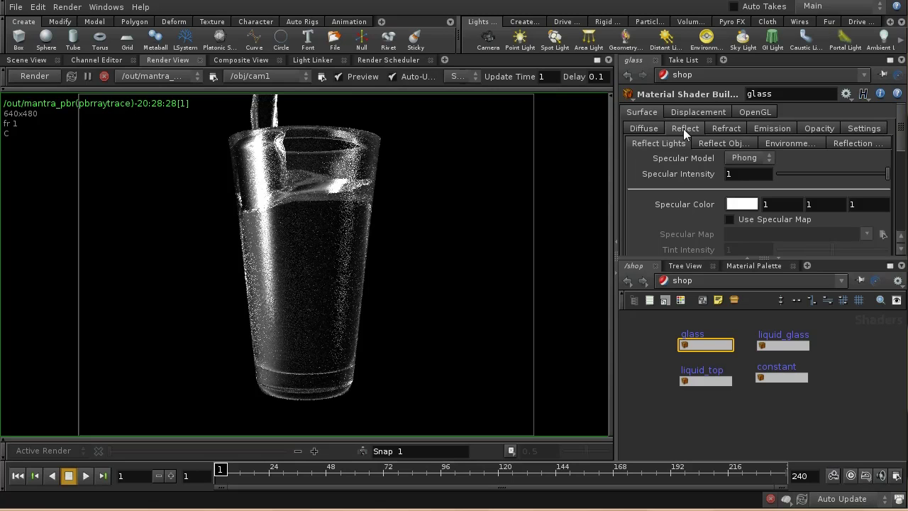
left_click(738, 143)
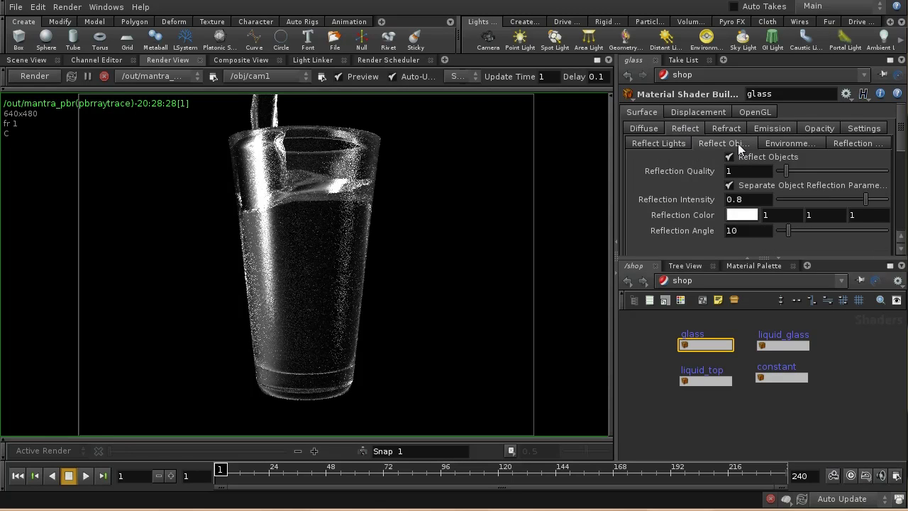
left_click(729, 186)
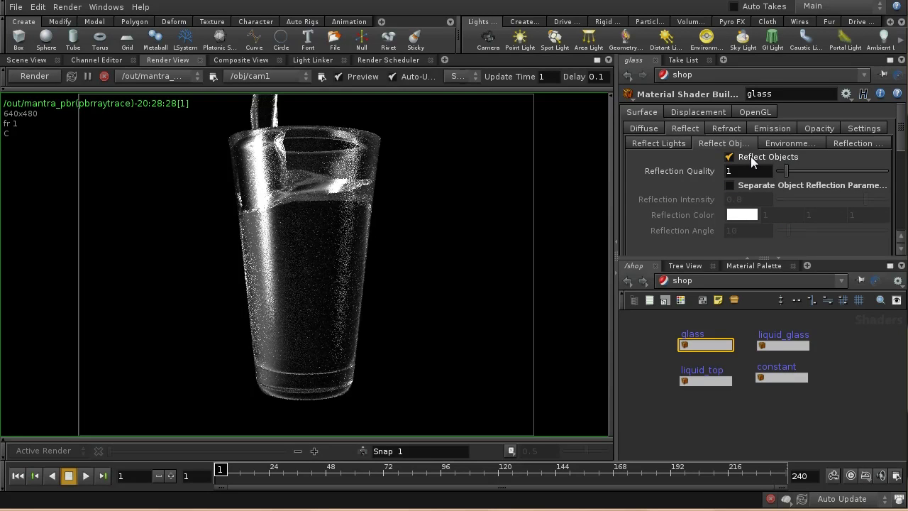
Return to the light reflection settings and select the glass and liquid_top materials together.
left_click(673, 144)
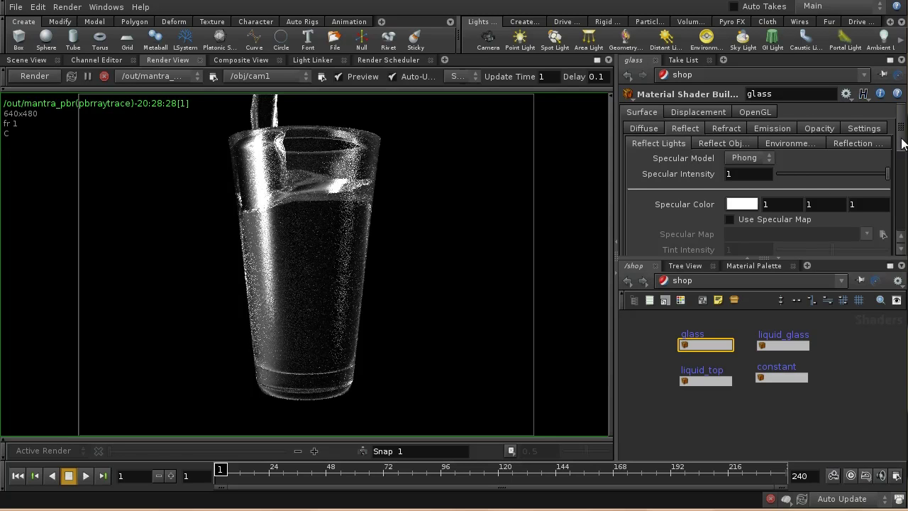
left_click_drag(904, 142, 902, 196)
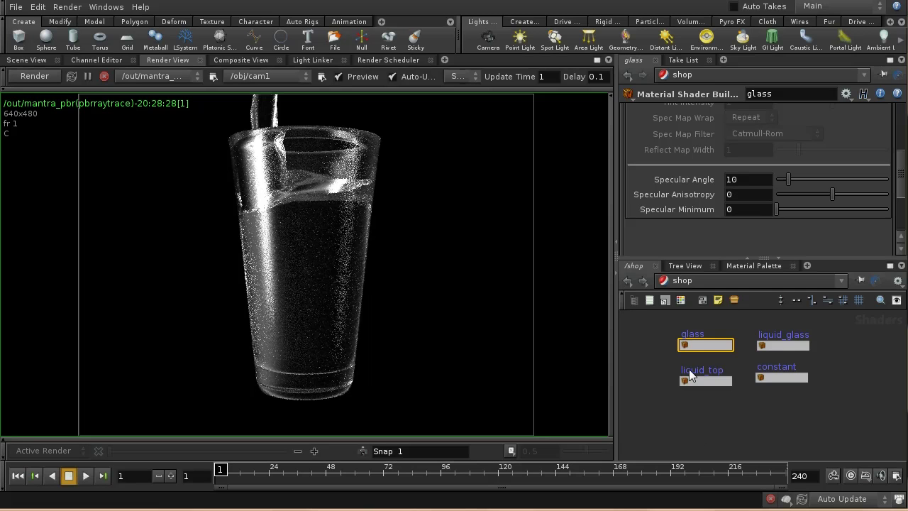
left_click_drag(649, 321, 734, 391)
Set Specular Angle to 1 on glass, liquid_top and liquid_glass, then re-render the preview.
left_click(782, 348, "shift")
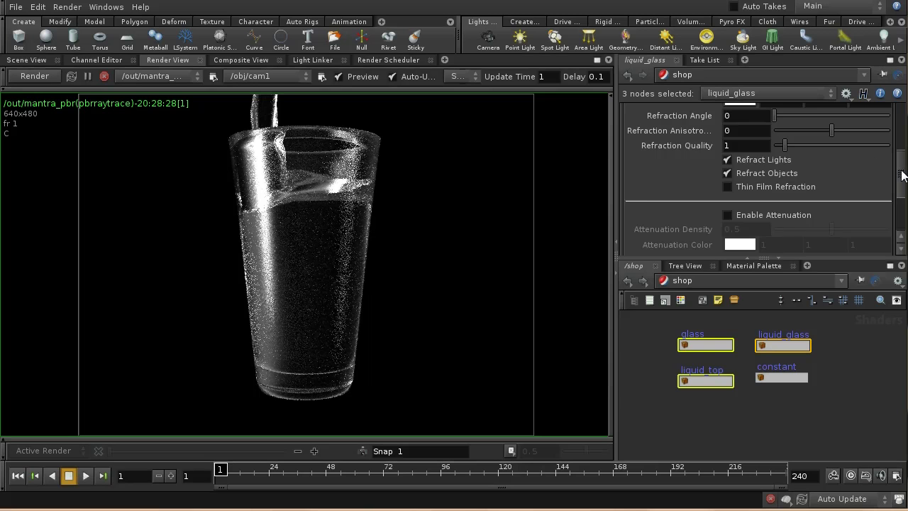
scroll(867, 152, "up", 3)
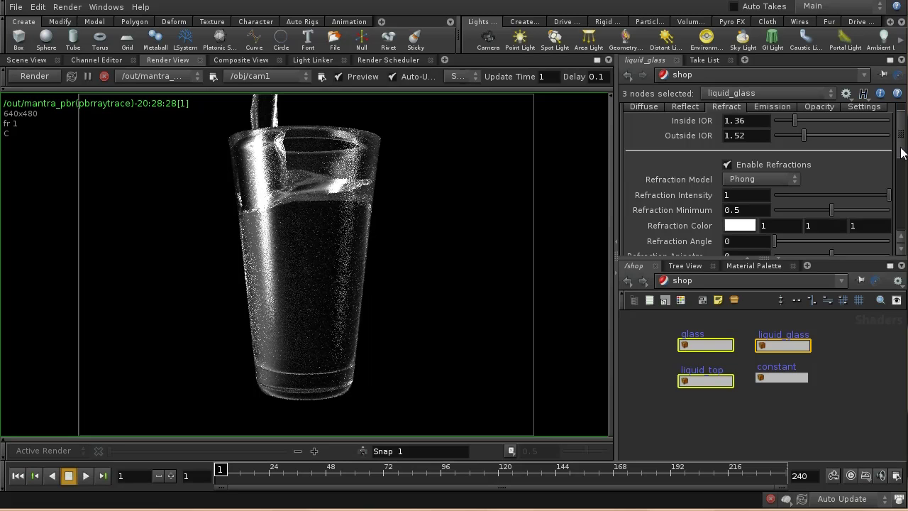
scroll(901, 150, "up", 1)
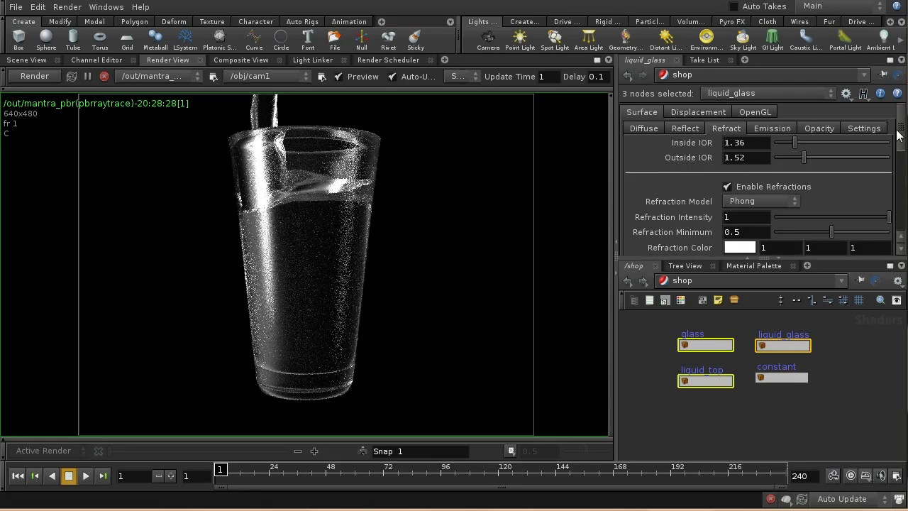
left_click(692, 127)
scroll(902, 155, "down", 1)
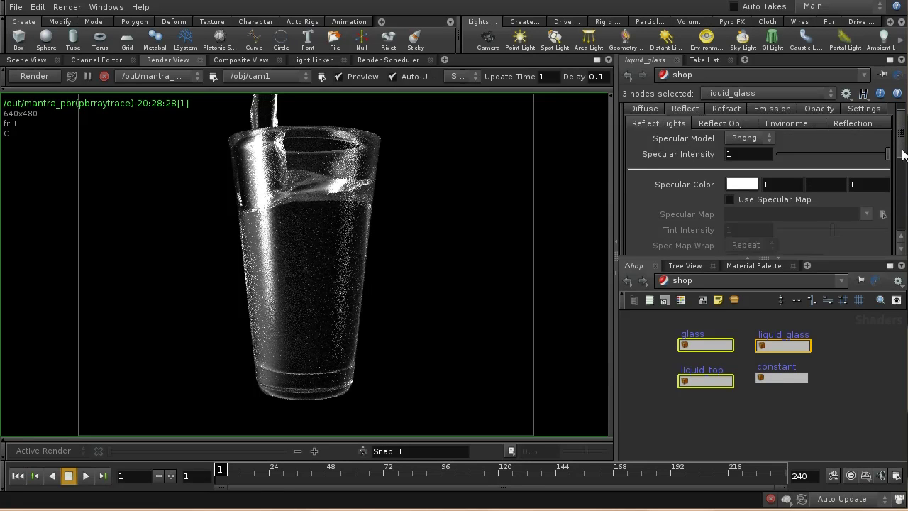
left_click_drag(902, 154, 906, 186)
left_click(769, 188)
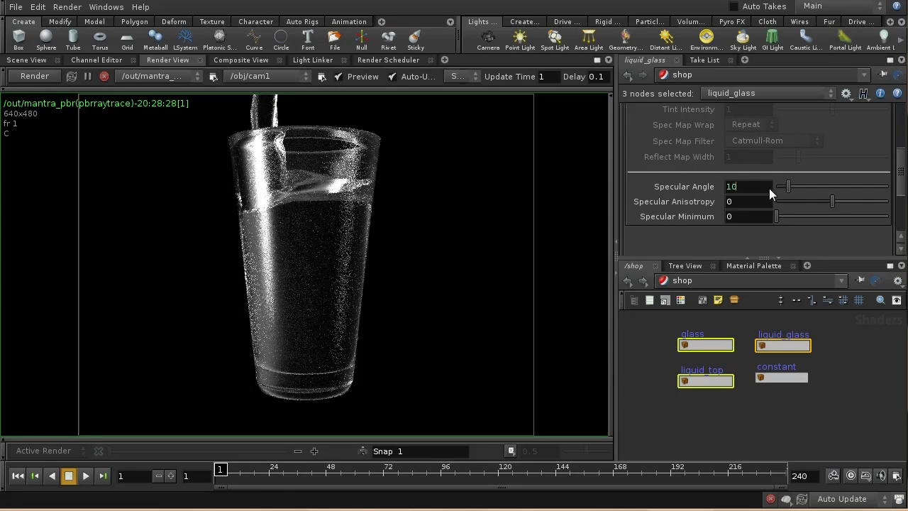
key("BackSpace")
key("Return")
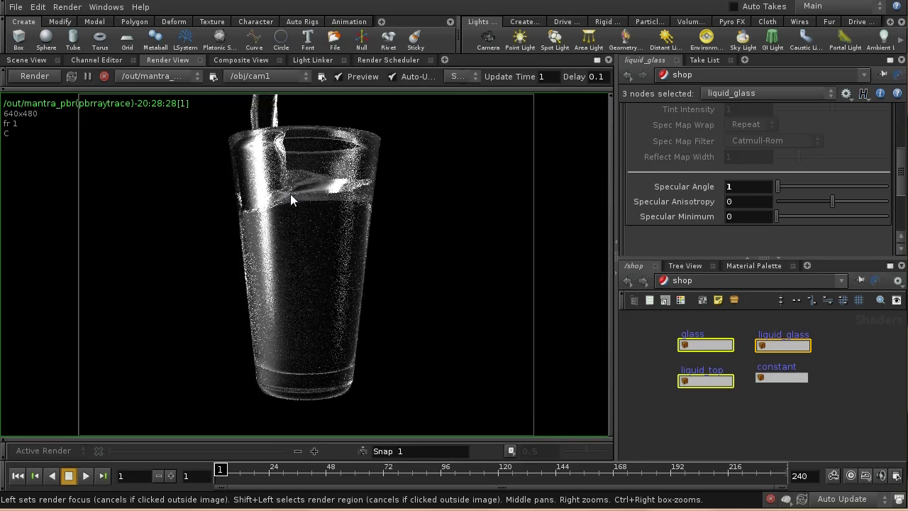
left_click(47, 78)
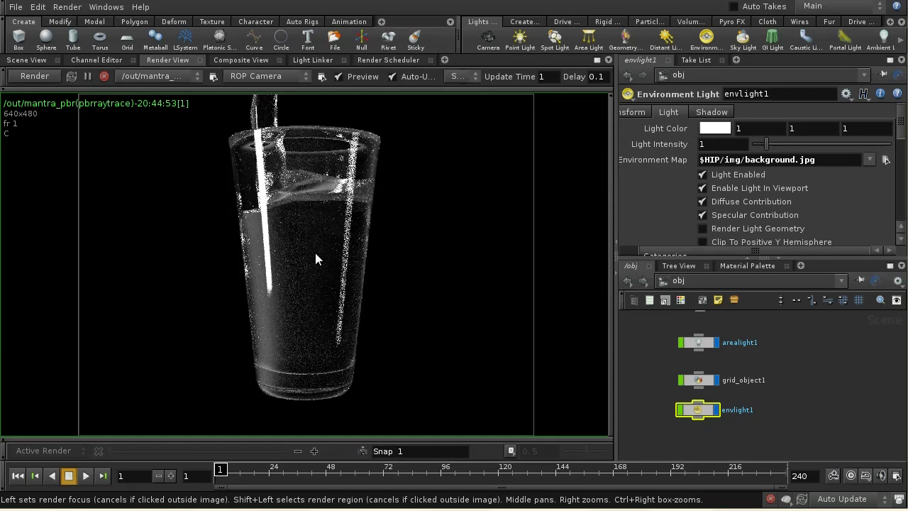
Go to the /shop network and view the glass material's refraction settings.
left_click(741, 281)
left_click(757, 366)
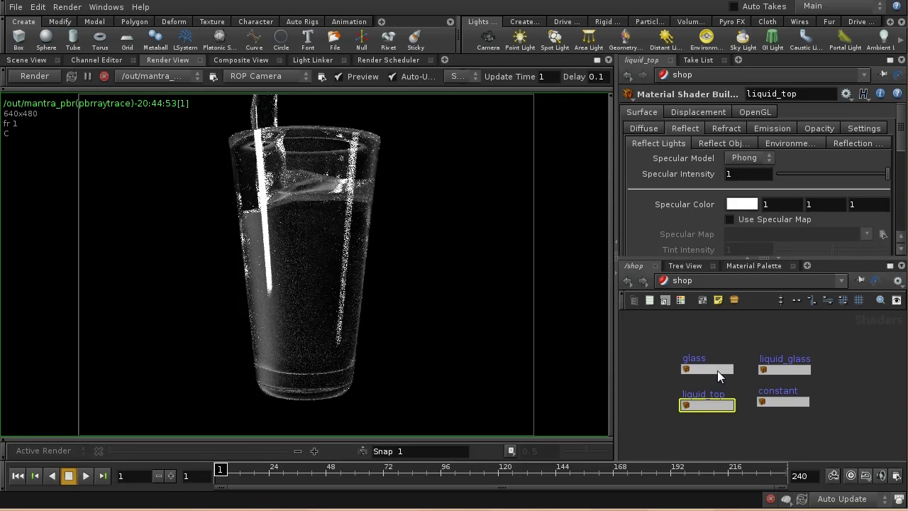
left_click(718, 371)
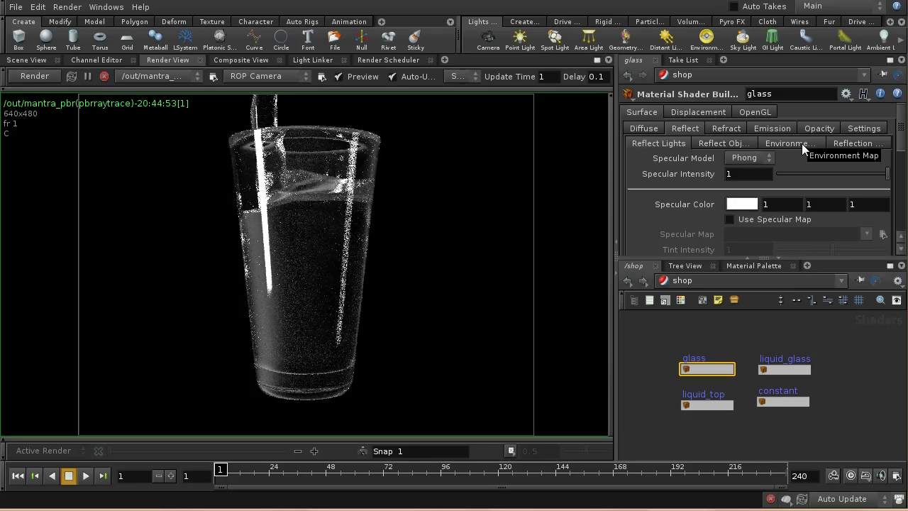
left_click(726, 128)
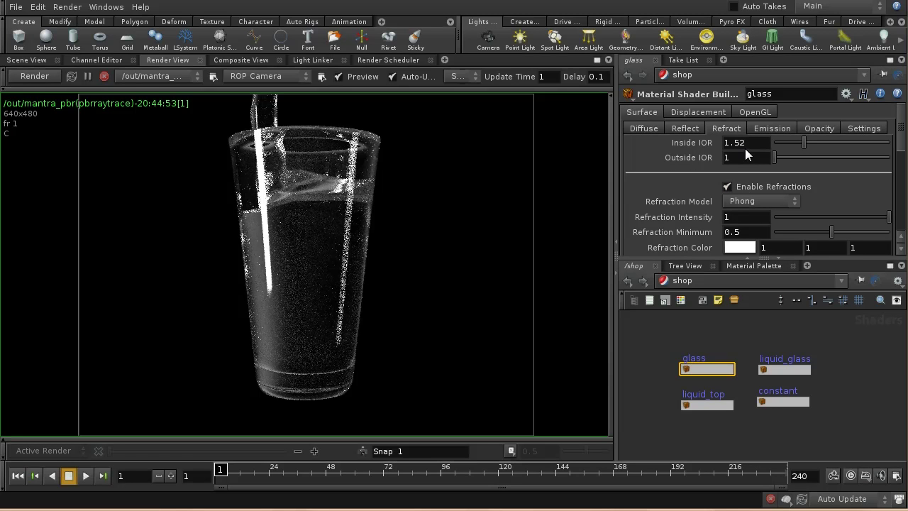
Give liquid_glass an Inside IOR of 1.52 and an Outside IOR of 1.36.
left_click(779, 373)
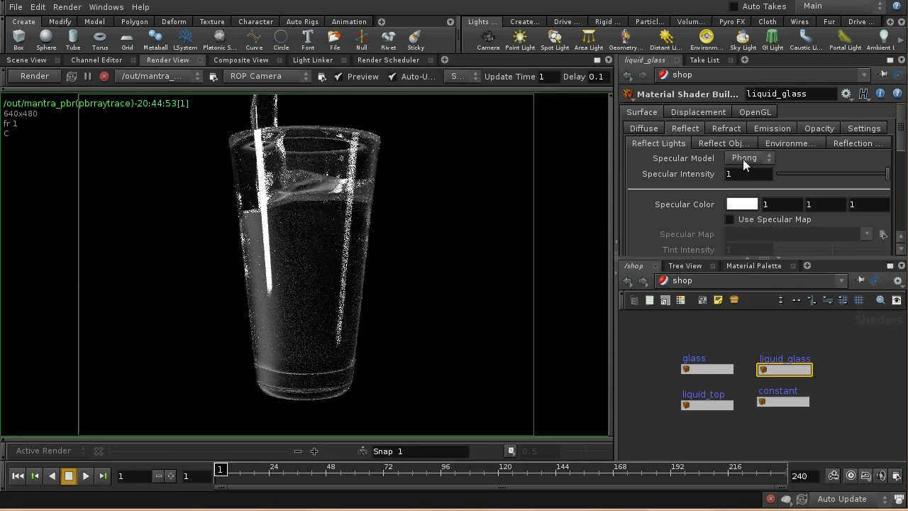
left_click(729, 131)
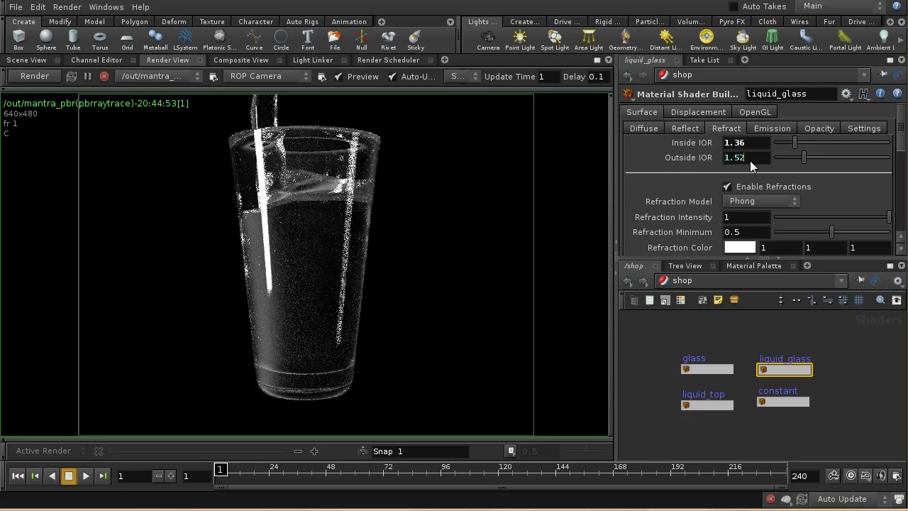
key("BackSpace")
type("7")
key("BackSpace")
key("BackSpace")
key("BackSpace")
type("52")
key("Tab")
type("1.36")
key("Return")
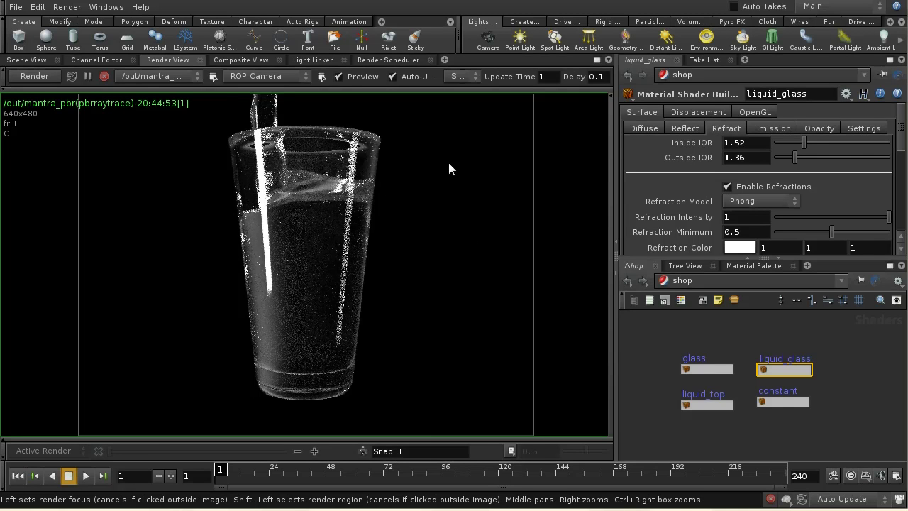
From /obj, jump to the glass object's assigned shader and uncheck Enable Refractions.
left_click(690, 279)
left_click(710, 331)
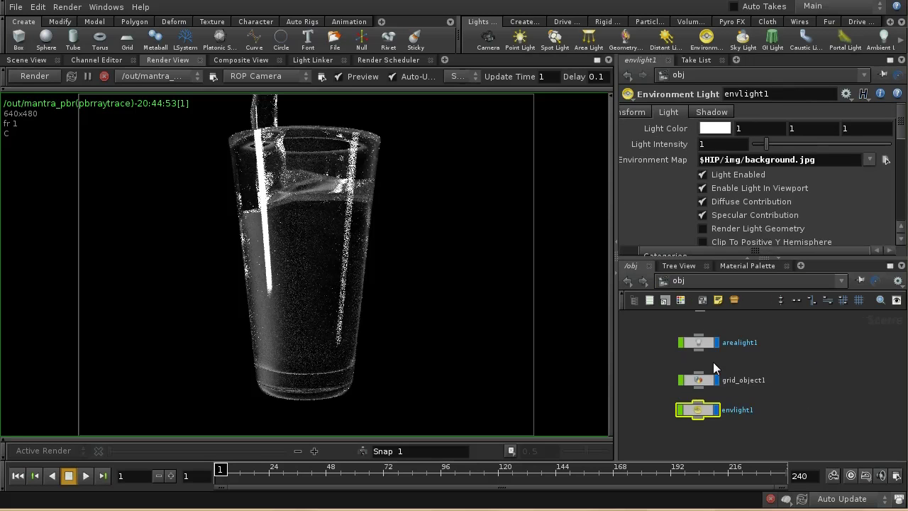
middle_click_drag(756, 342, 723, 372)
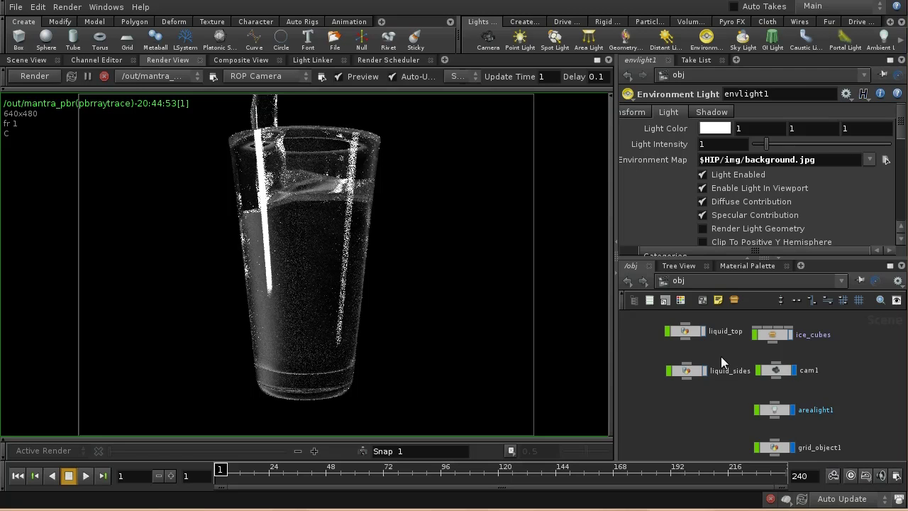
scroll(717, 357, "up", 3)
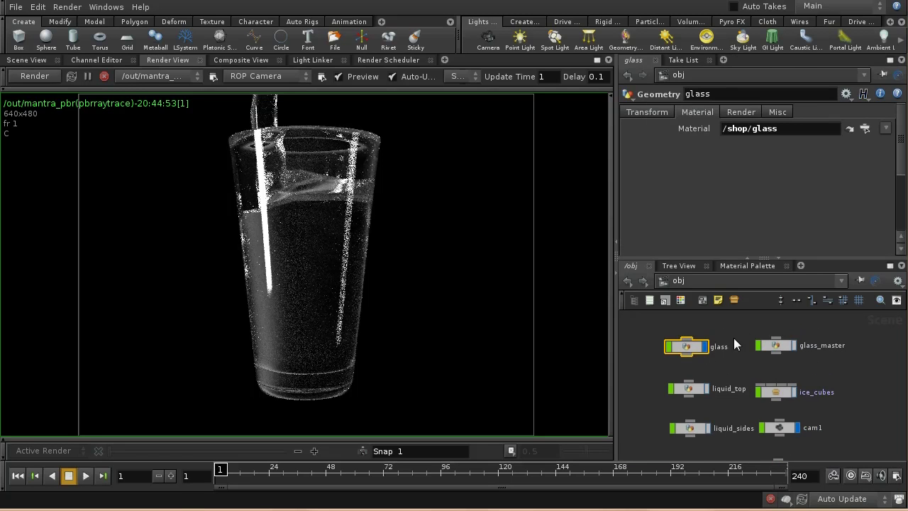
left_click(850, 130)
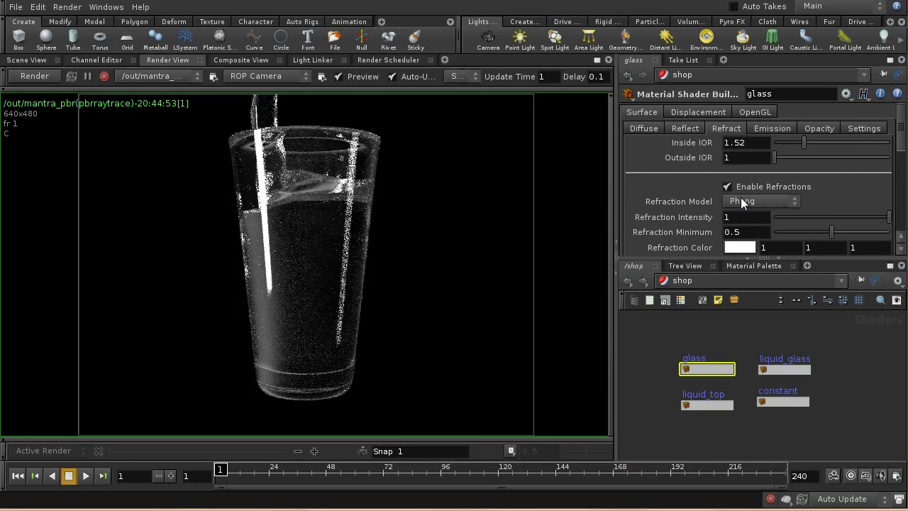
left_click(739, 187)
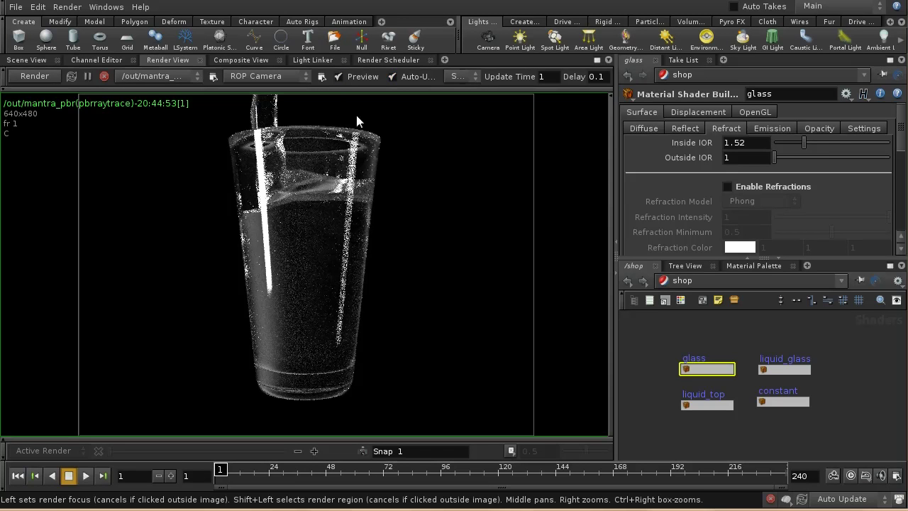
Split the render area left/right and show the Scene View in the left pane.
left_click(608, 61)
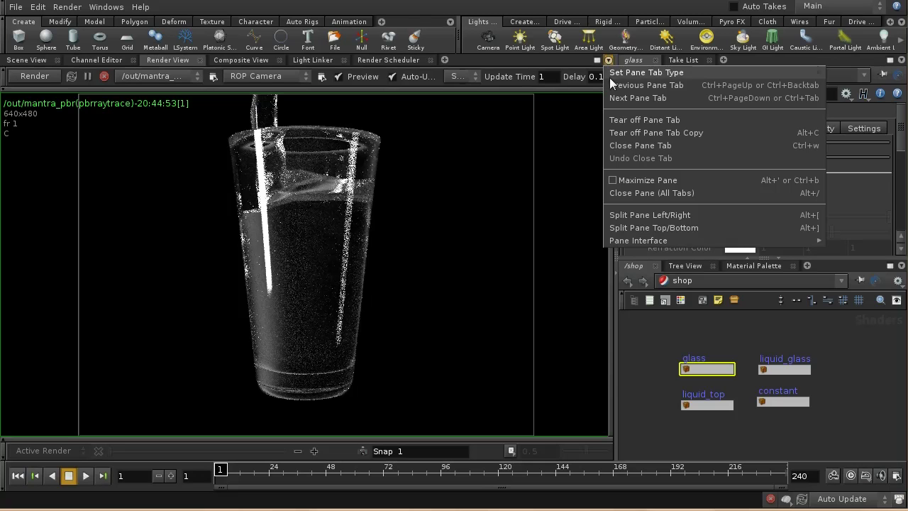
left_click(627, 215)
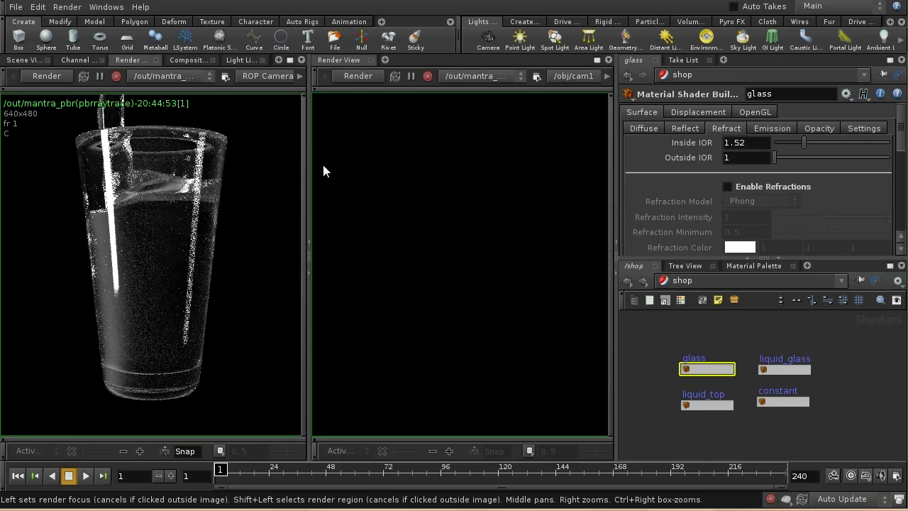
left_click(23, 61)
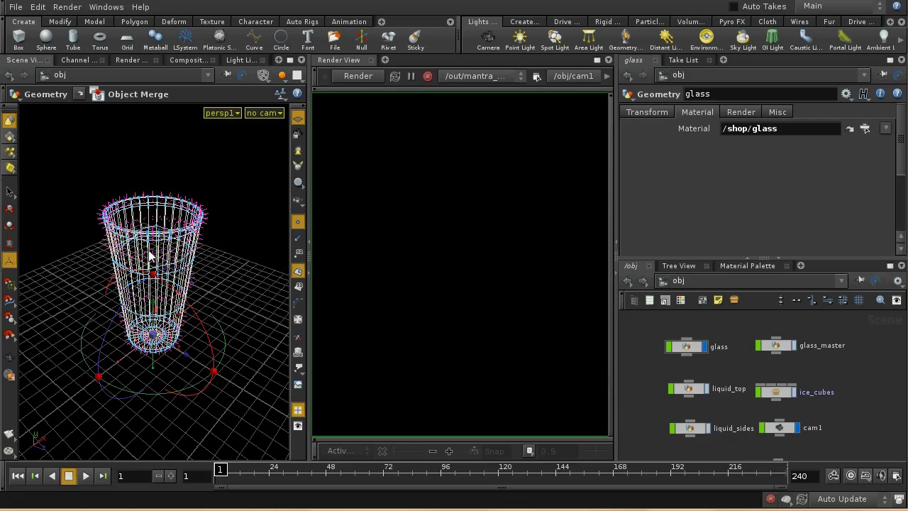
Tumble and zoom out around the glass scene, then select arealight1 in the viewport.
key("Escape")
left_click_drag(149, 256, 148, 385)
left_click_drag(137, 318, 136, 329)
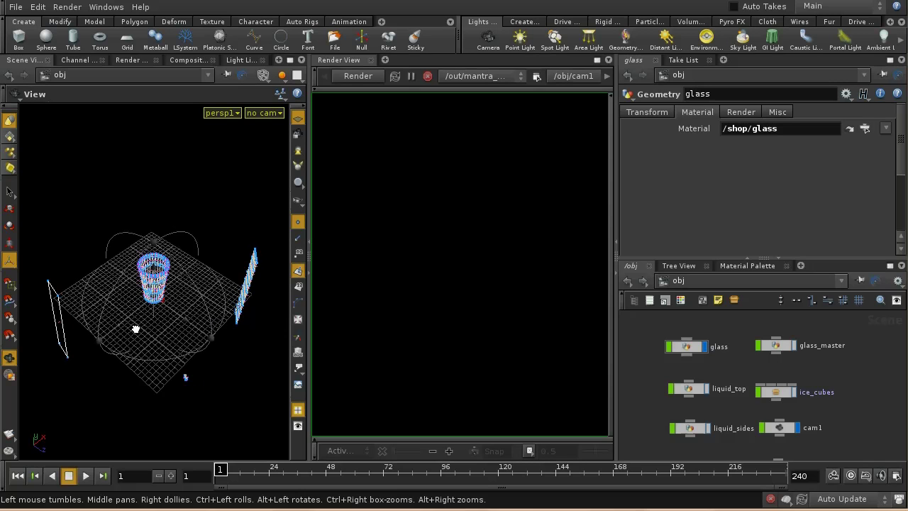
key("Escape")
left_click(63, 330)
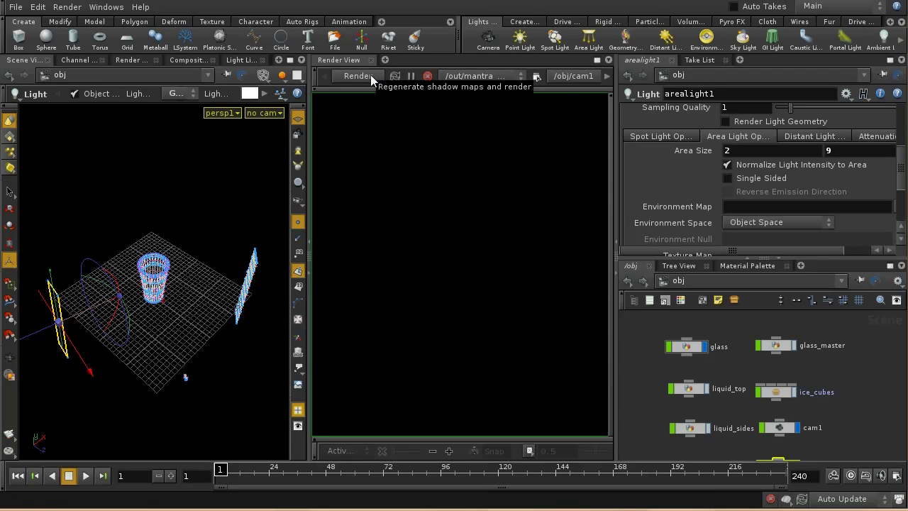
Render a preview through /obj/cam1 in the new Render View.
left_click(572, 76)
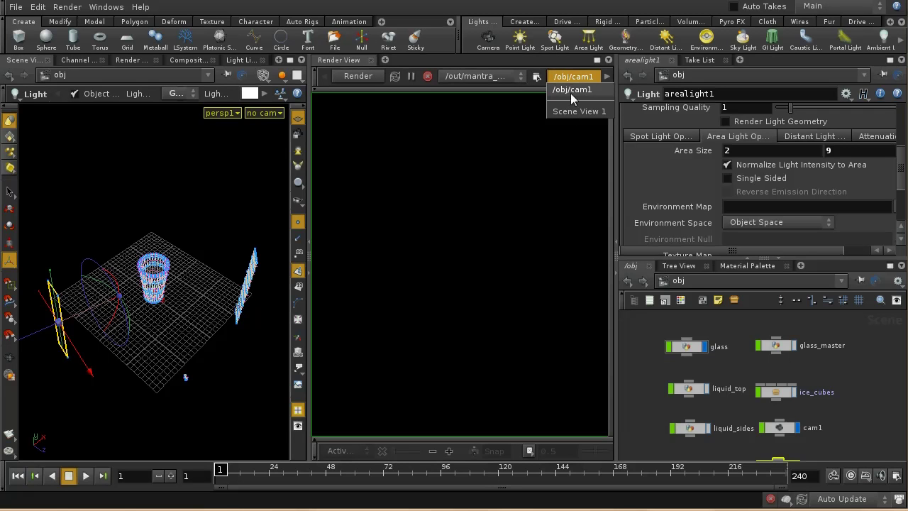
left_click(579, 90)
left_click(369, 75)
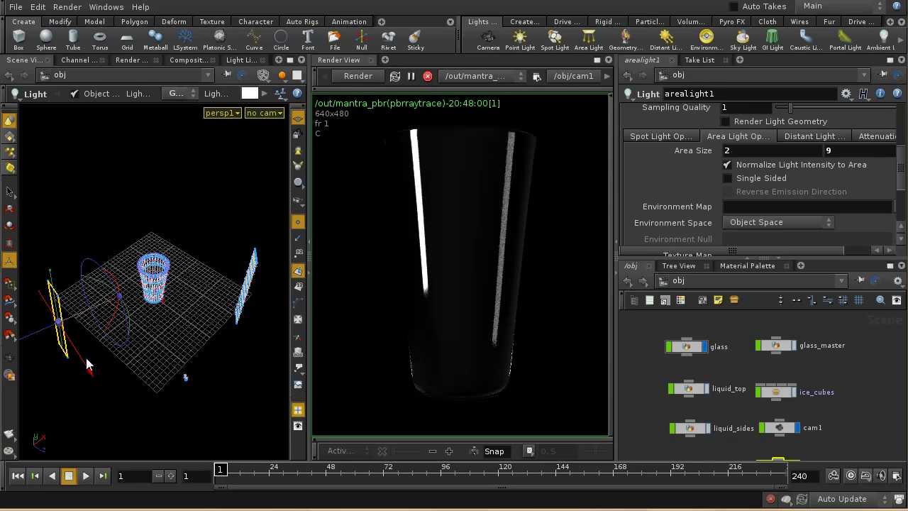
Move, rotate and slide arealight1 left to reshape the highlight streaks on the glass.
left_click_drag(83, 368, 178, 450)
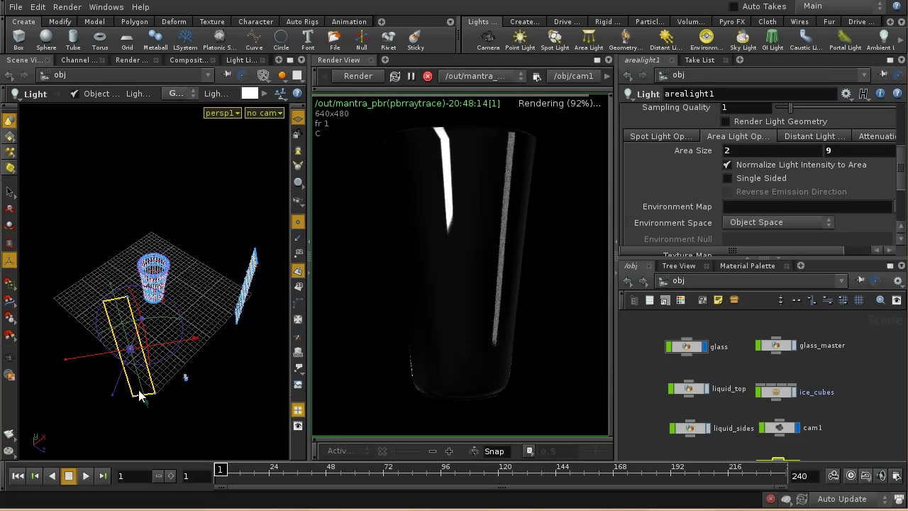
left_click_drag(148, 389, 155, 440)
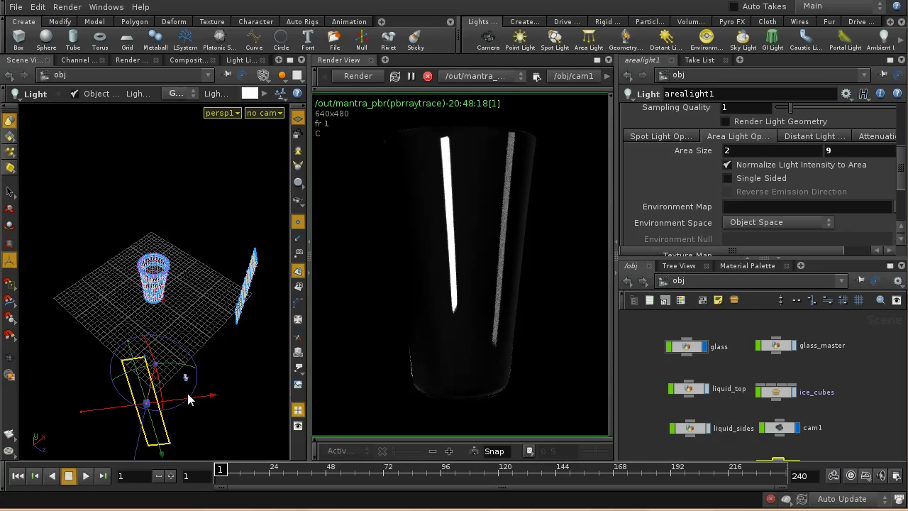
left_click_drag(184, 400, 133, 369)
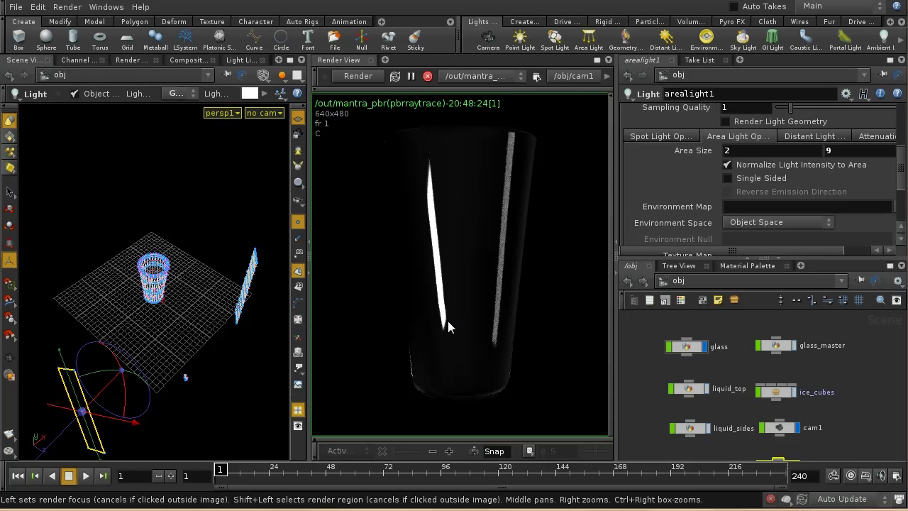
middle_click_drag(837, 432, 832, 368)
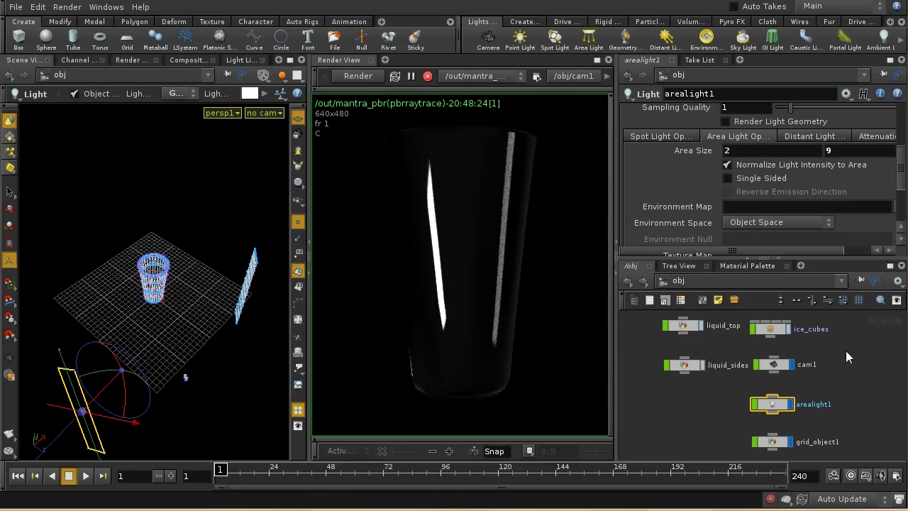
Enable Edge Falloff on arealight1, ladder Edge Width up, then enter 2 as the value.
left_click_drag(904, 174, 904, 201)
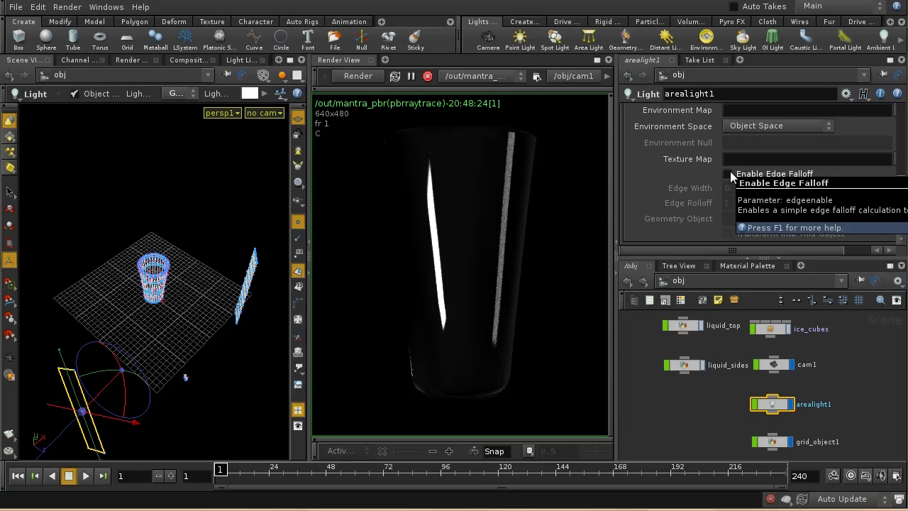
left_click(729, 173)
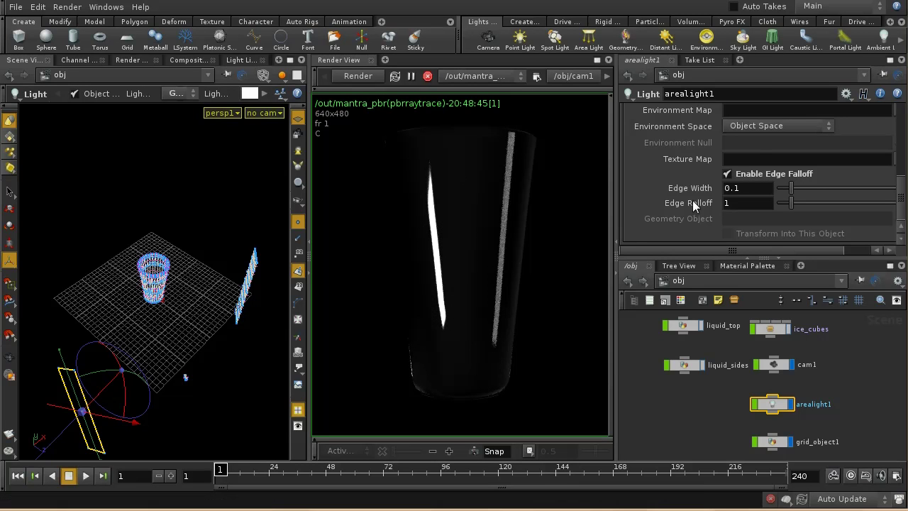
middle_click_drag(751, 187, 797, 194)
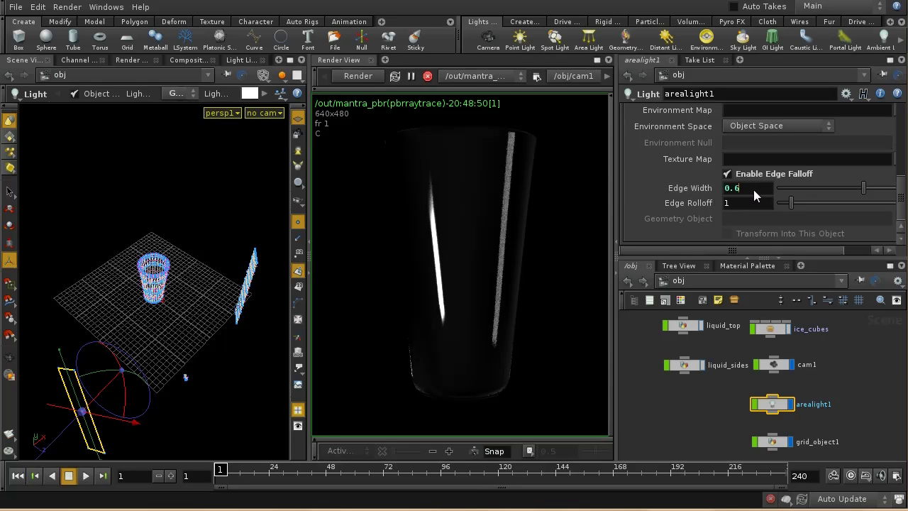
type("2")
key("Return")
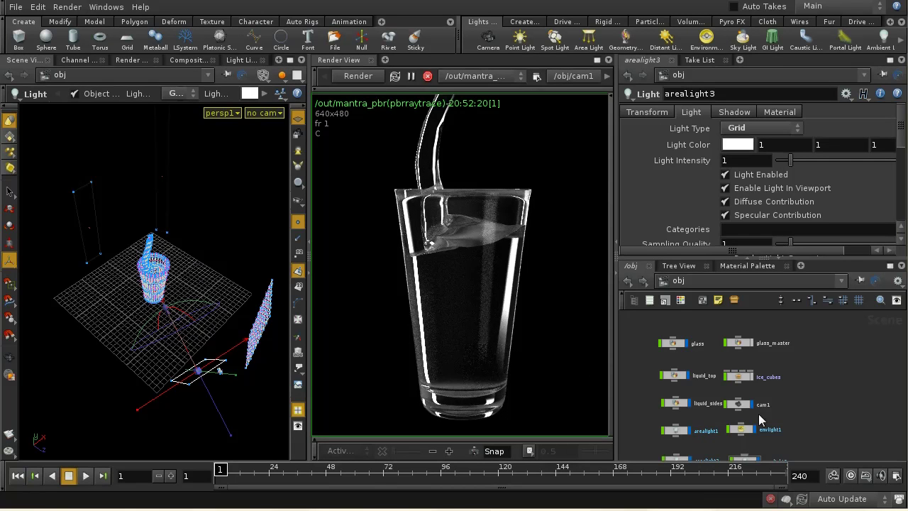
Inspect arealight3, arealight2 and arealight1 settings, then bring up the Other Networks list.
middle_click_drag(827, 427, 826, 394)
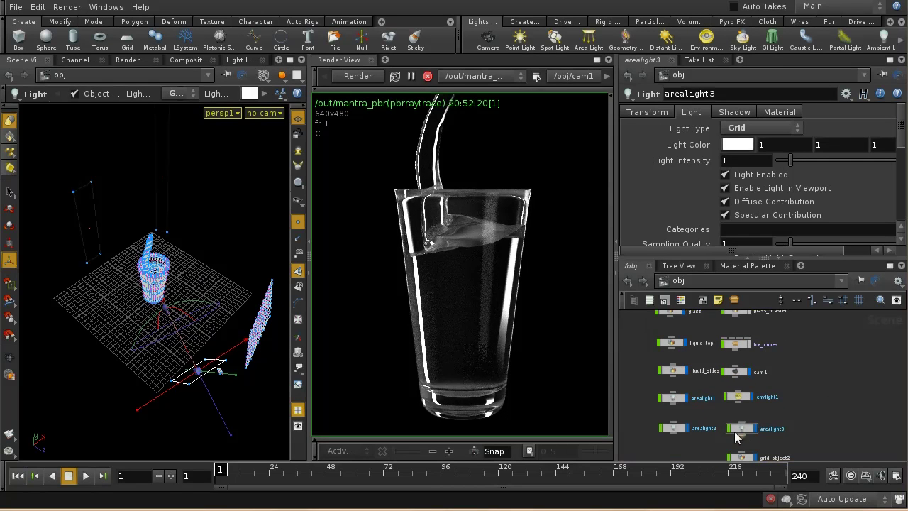
left_click(743, 429)
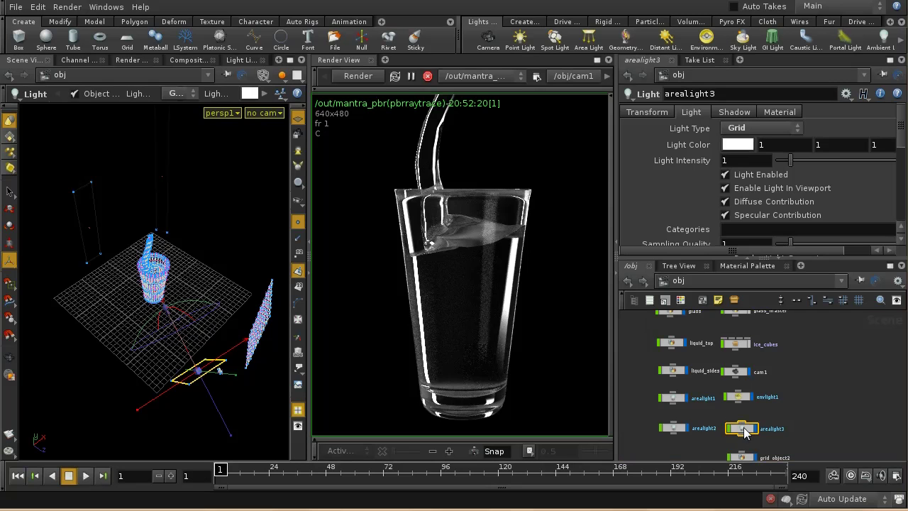
left_click(674, 429)
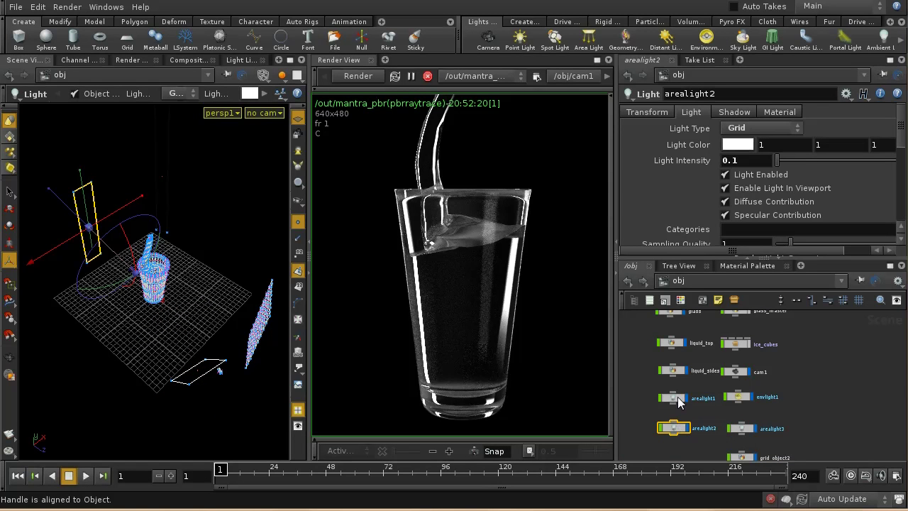
left_click(674, 398)
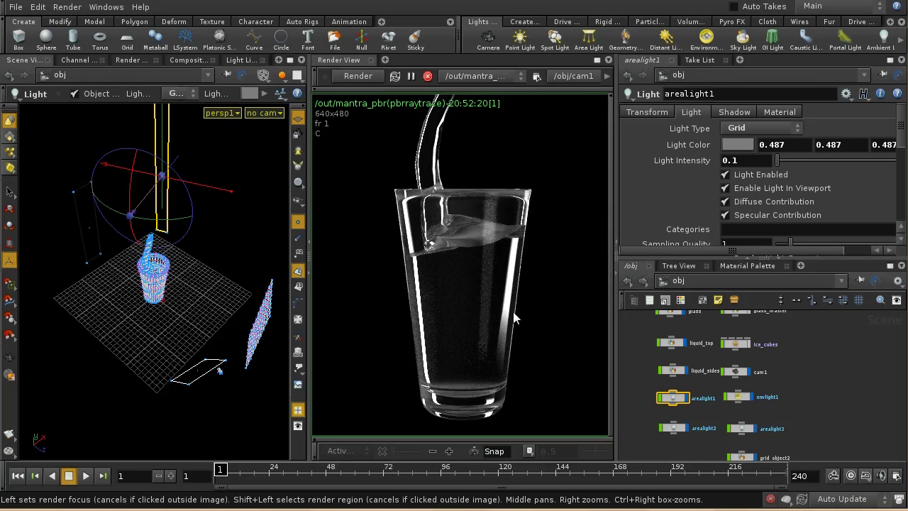
right_click(712, 300)
Set liquid_glass specular intensity to 0.8 under Reflect Lights, then close the render view.
left_click(725, 370)
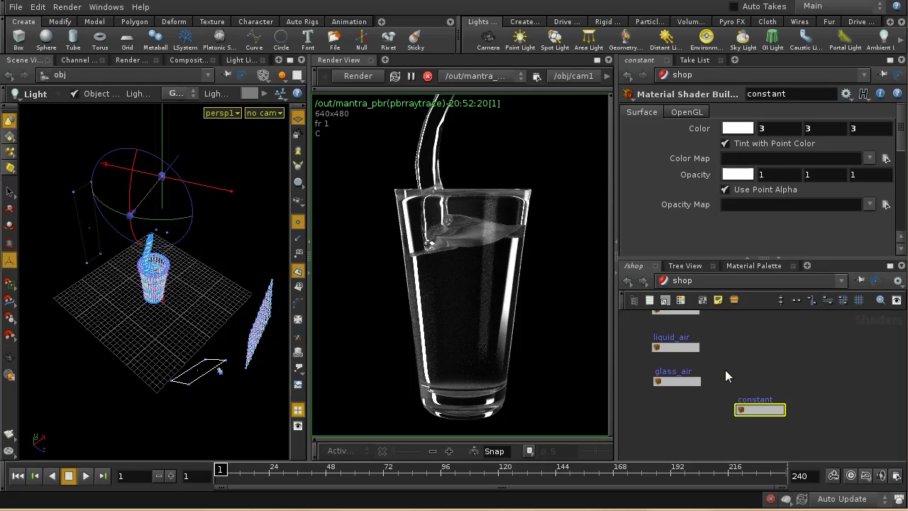
left_click(688, 338)
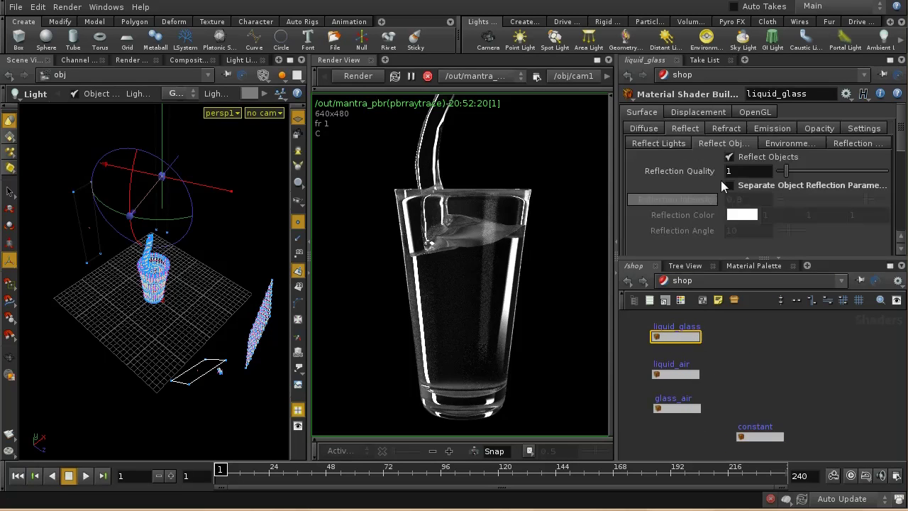
left_click(672, 145)
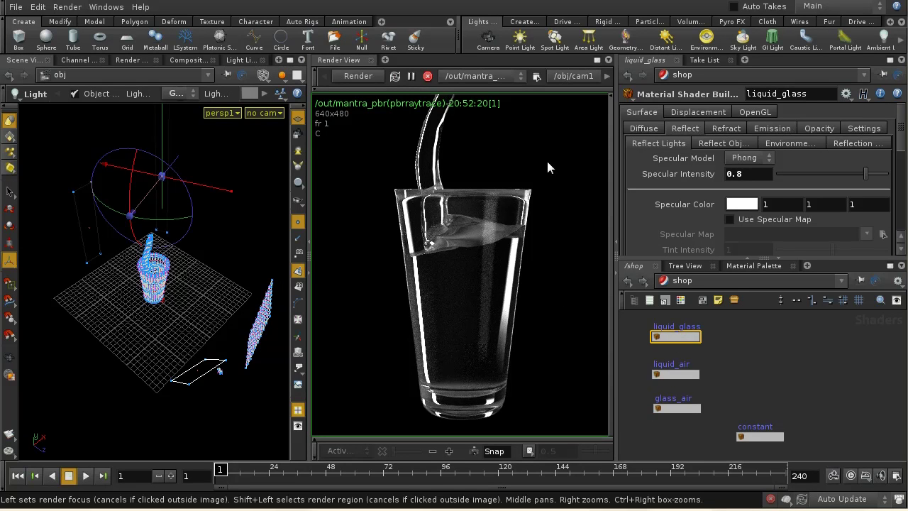
left_click(370, 60)
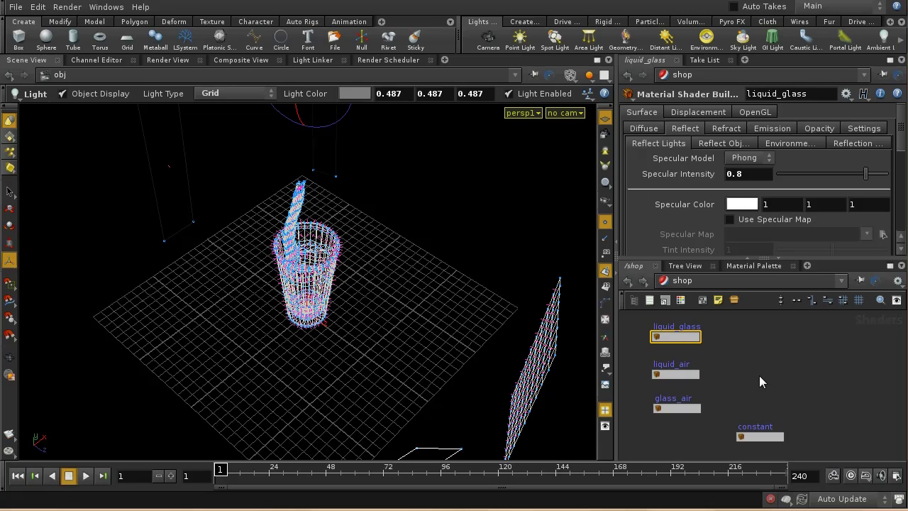
left_click(711, 283)
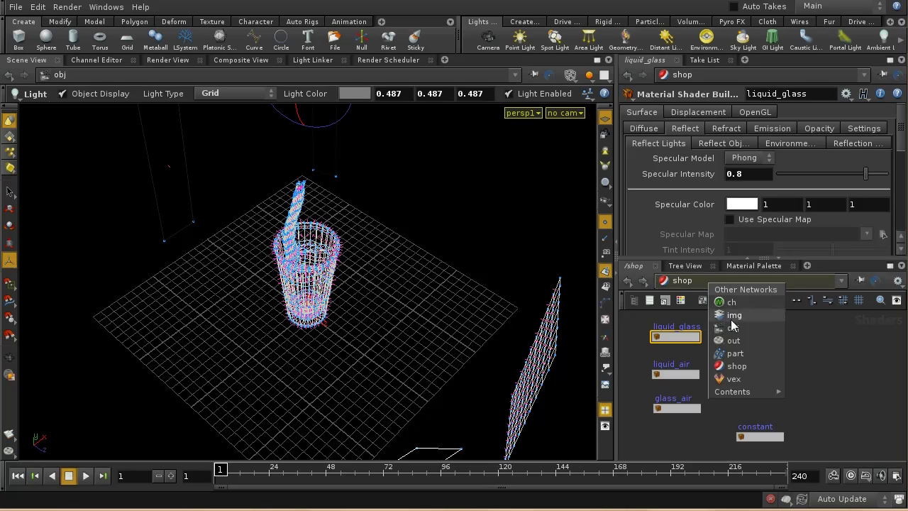
left_click(748, 363)
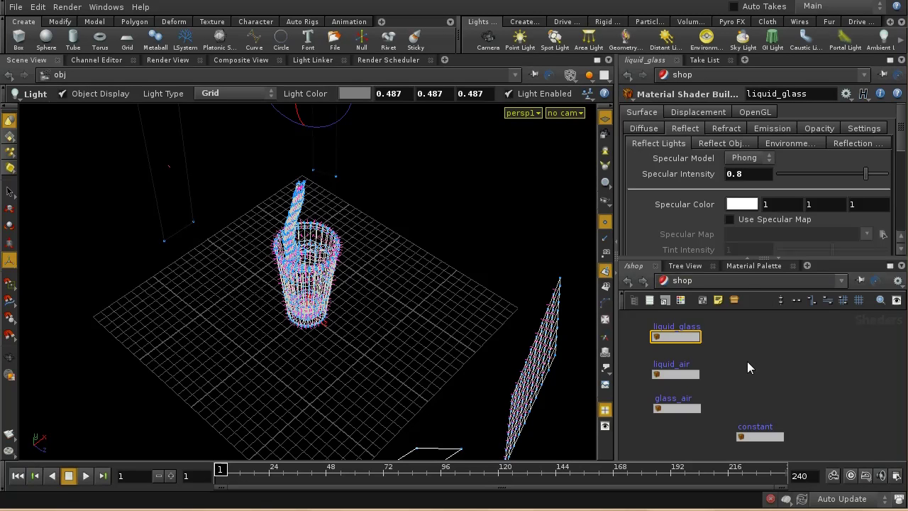
left_click(712, 278)
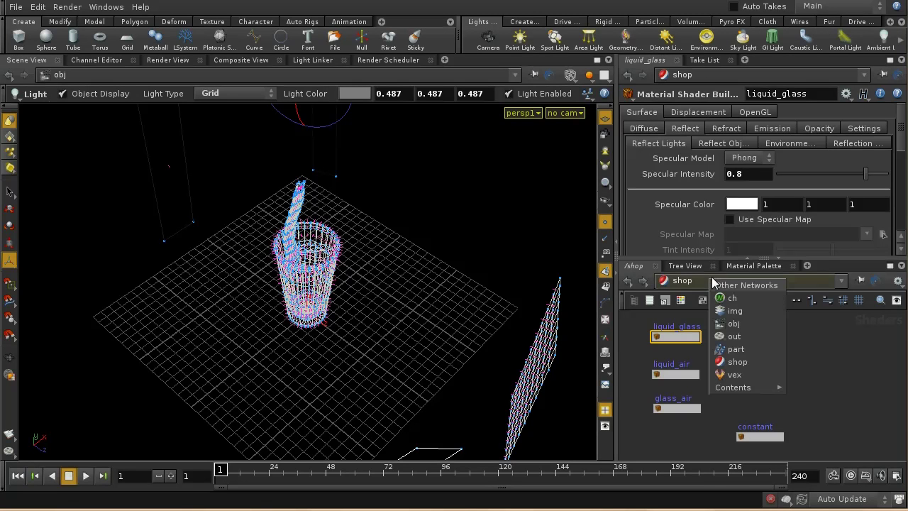
left_click(734, 324)
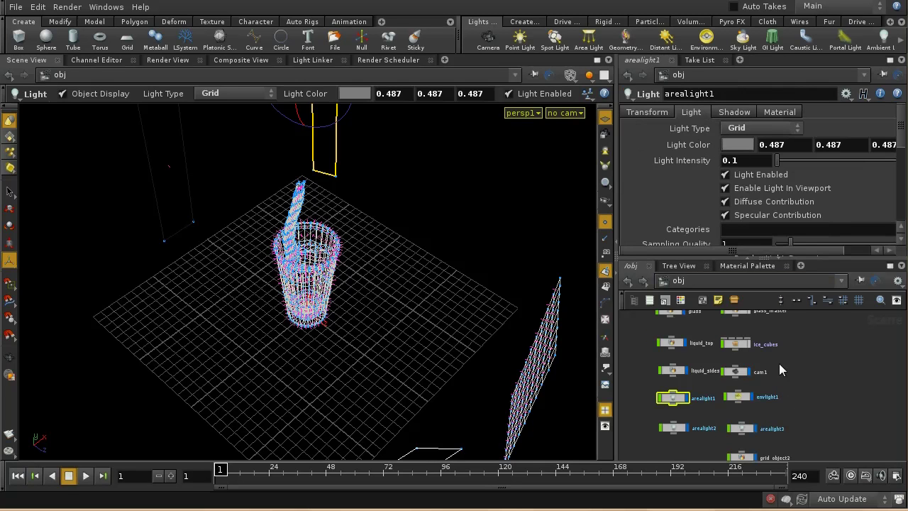
left_click(735, 345)
double_click(735, 345)
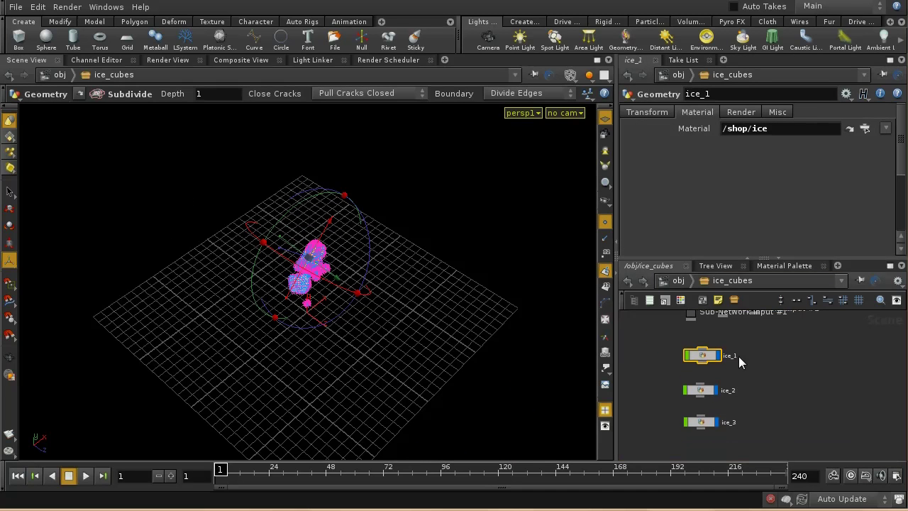
left_click(673, 283)
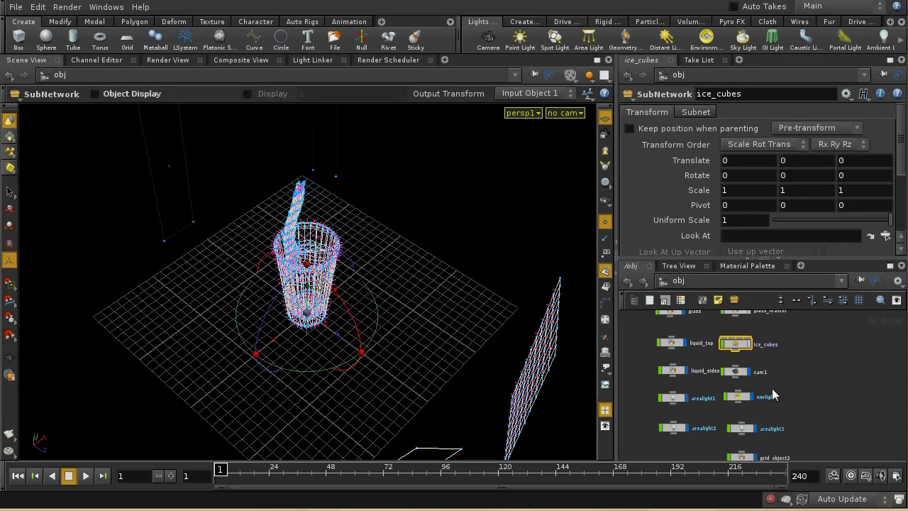
left_click(709, 282)
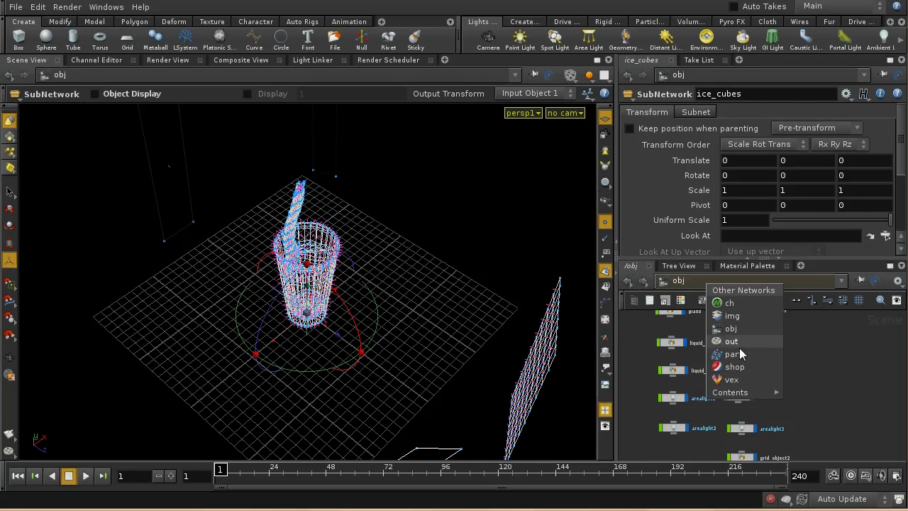
left_click(738, 367)
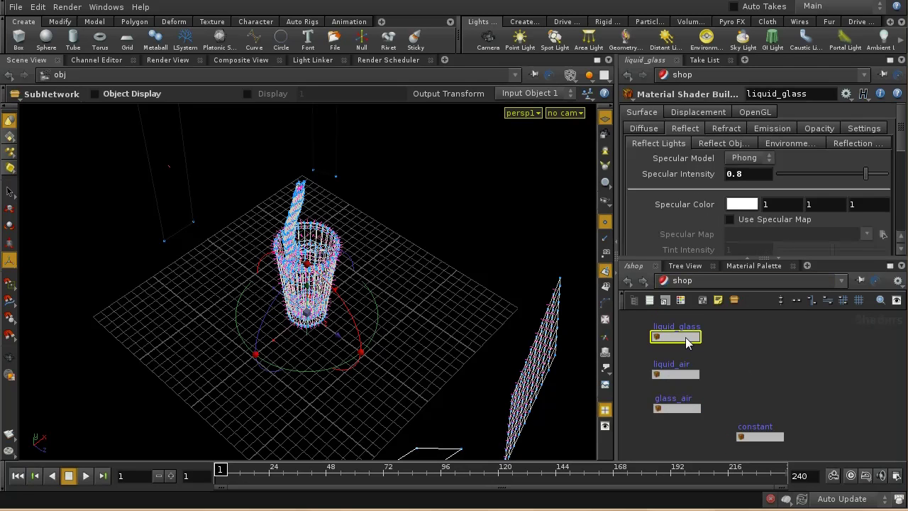
Duplicate the liquid_glass shader and rename the copy to ice.
key("ctrl+c")
key("ctrl+v")
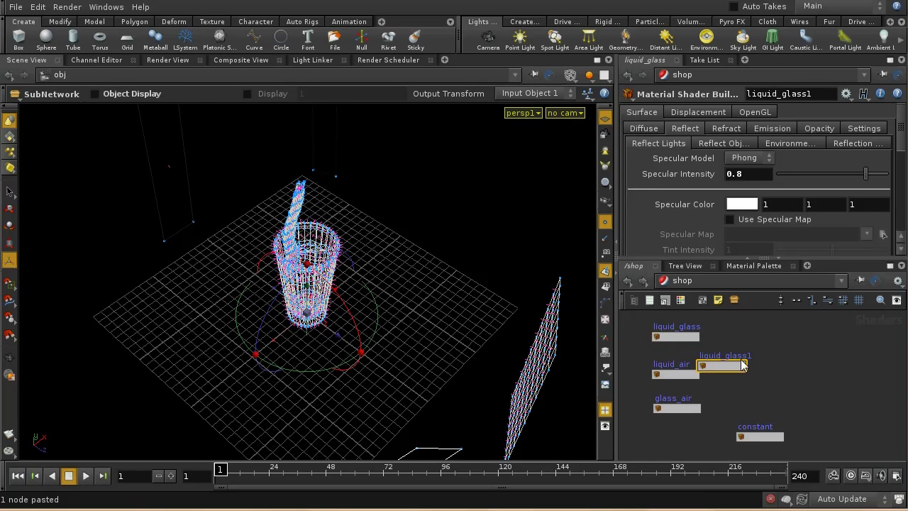
left_click_drag(731, 367, 767, 334)
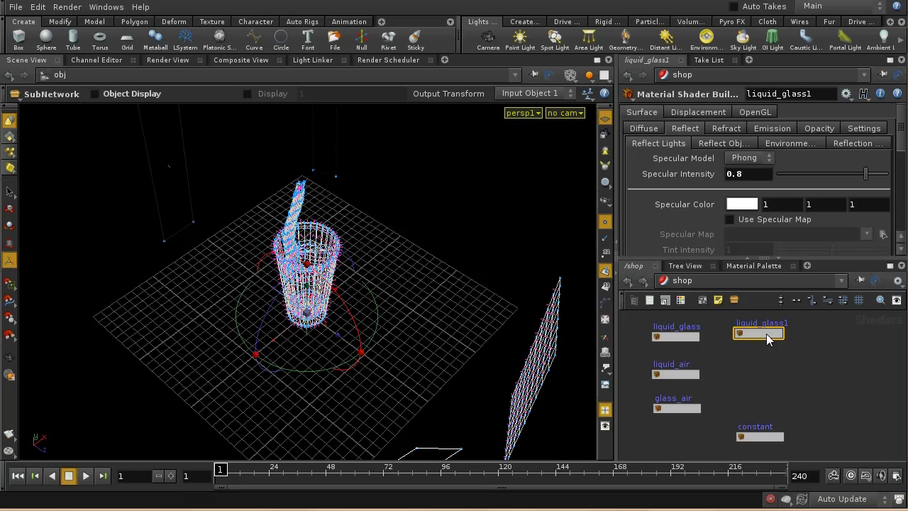
left_click_drag(814, 92, 708, 98)
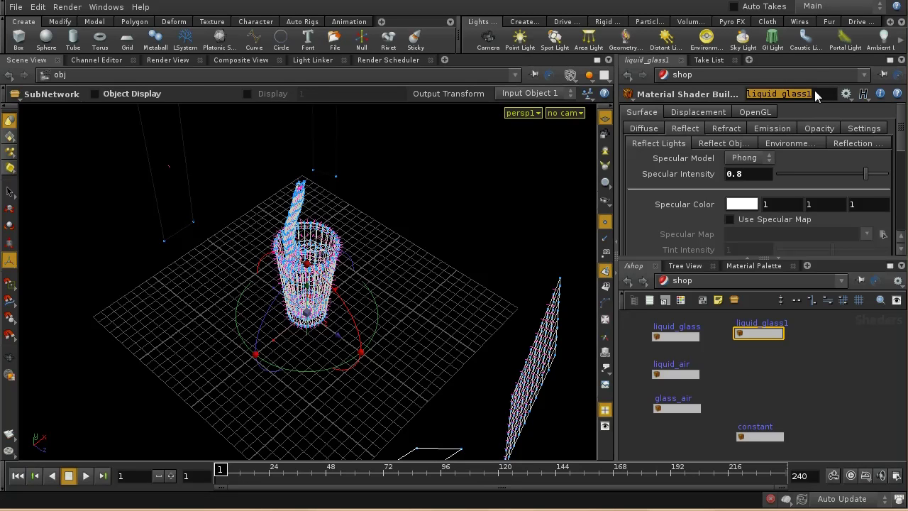
type("ice")
key("Return")
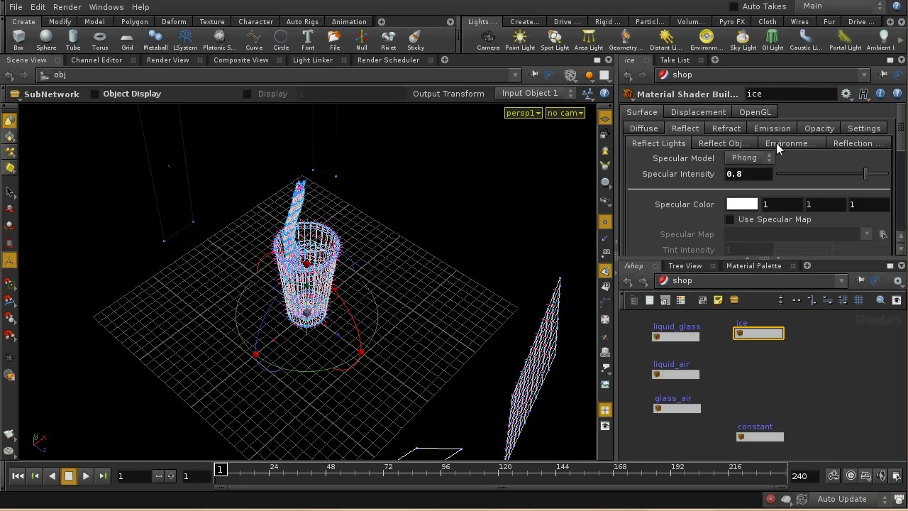
Set the ice shader's Inside IOR to 1.36 and Outside IOR to 1.4.
left_click(738, 128)
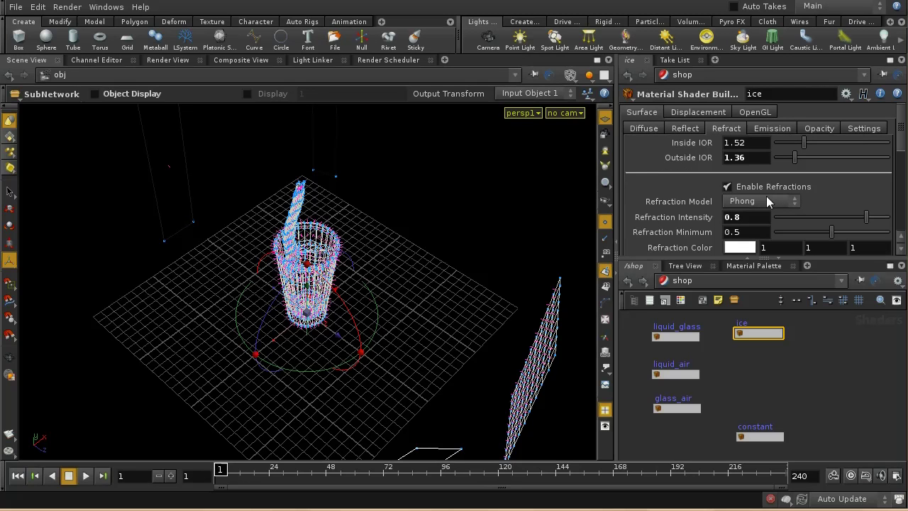
double_click(752, 145)
type("36")
key("Return")
left_click(753, 156)
type("1.4")
key("Return")
Duplicate ice as a bubbles shader with Inside IOR 1 and Outside IOR 1.36.
key("ctrl+c")
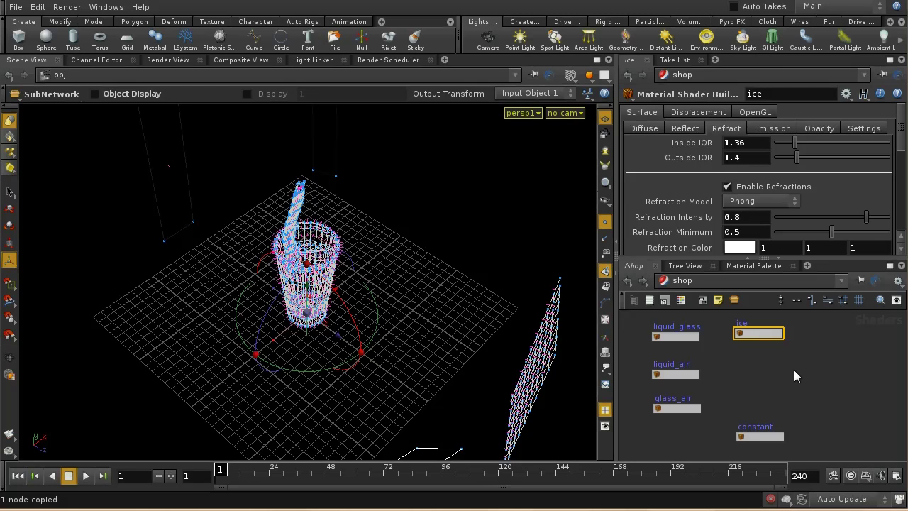
key("ctrl+v")
left_click_drag(809, 368, 758, 380)
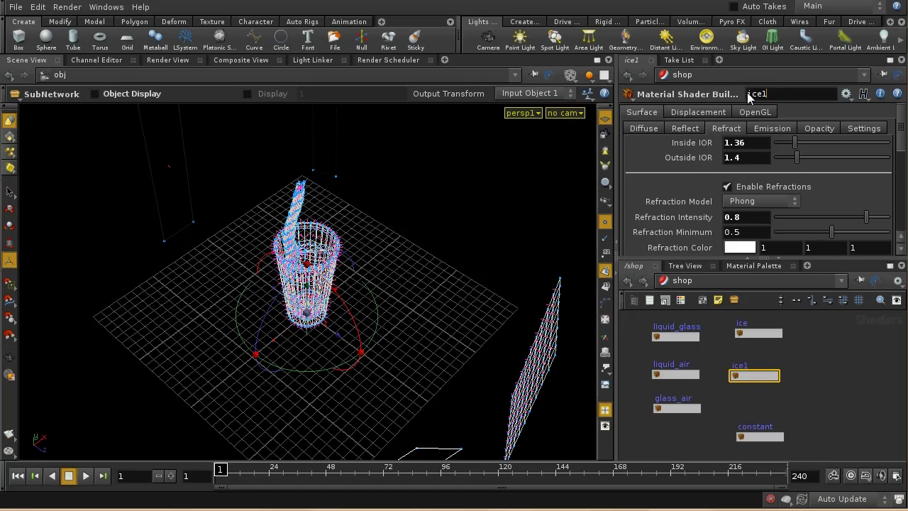
left_click_drag(749, 97, 823, 99)
type("bubbles")
key("Return")
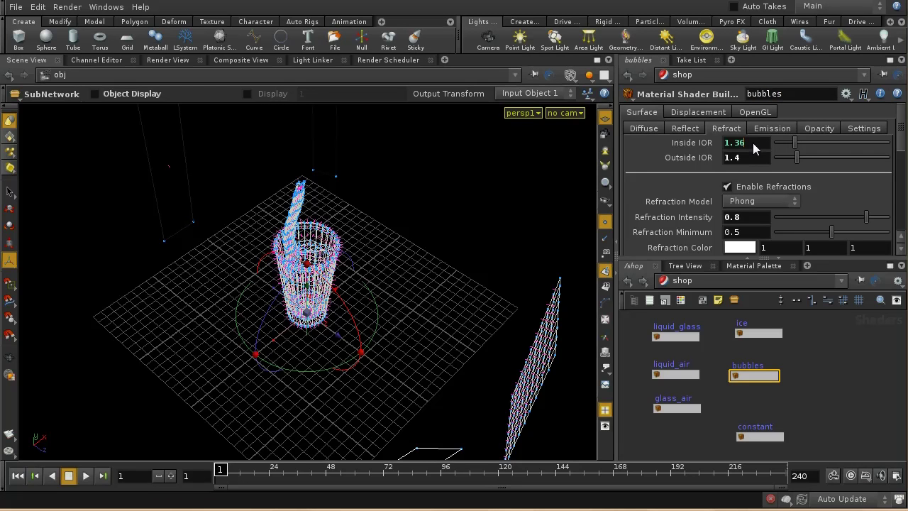
key("BackSpace")
key("BackSpace")
key("BackSpace")
key("Return")
type("6")
key("Return")
Inside /obj/ice_cubes, assign the /shop/ice material to ice_1, ice_2 and ice_3.
left_click(699, 280)
left_click(718, 319)
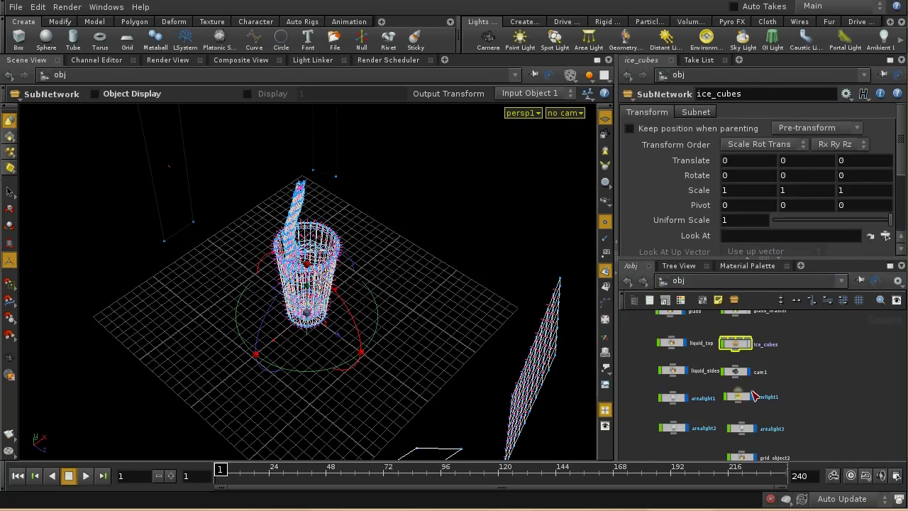
double_click(736, 344)
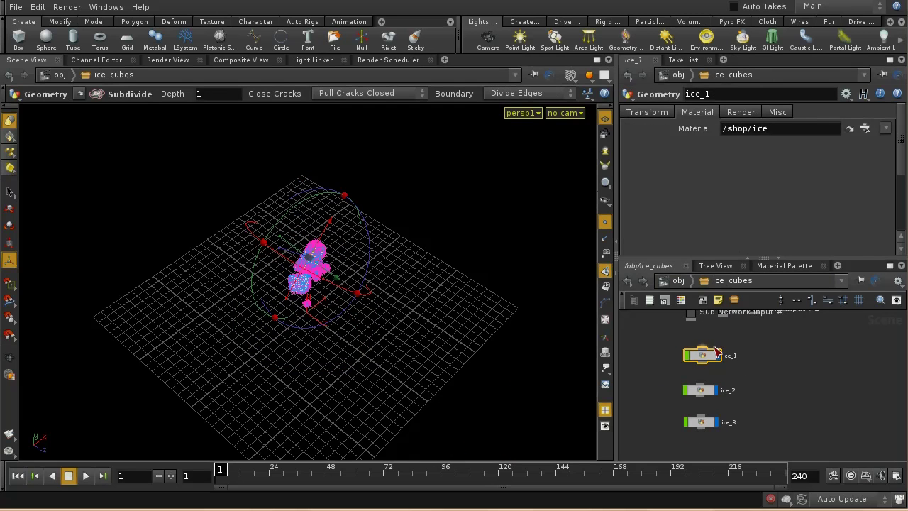
left_click(699, 390, "shift")
left_click(700, 422, "shift")
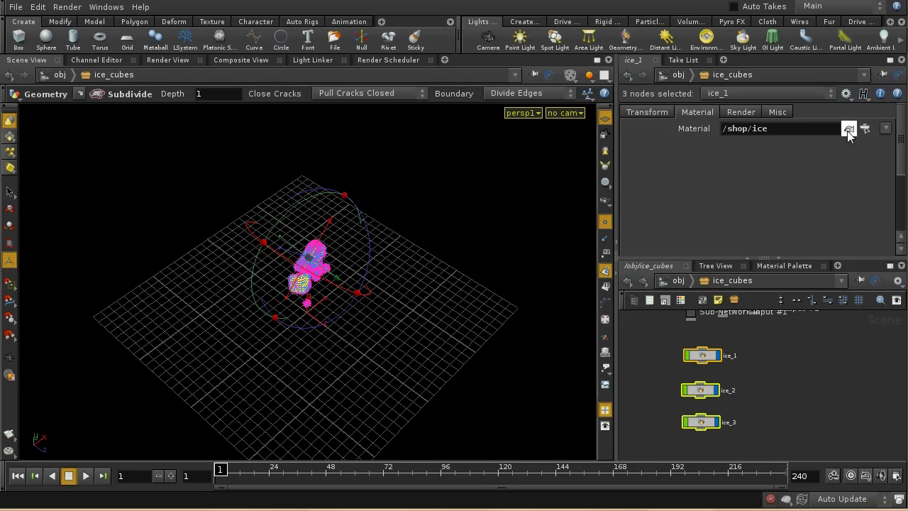
left_click(865, 129)
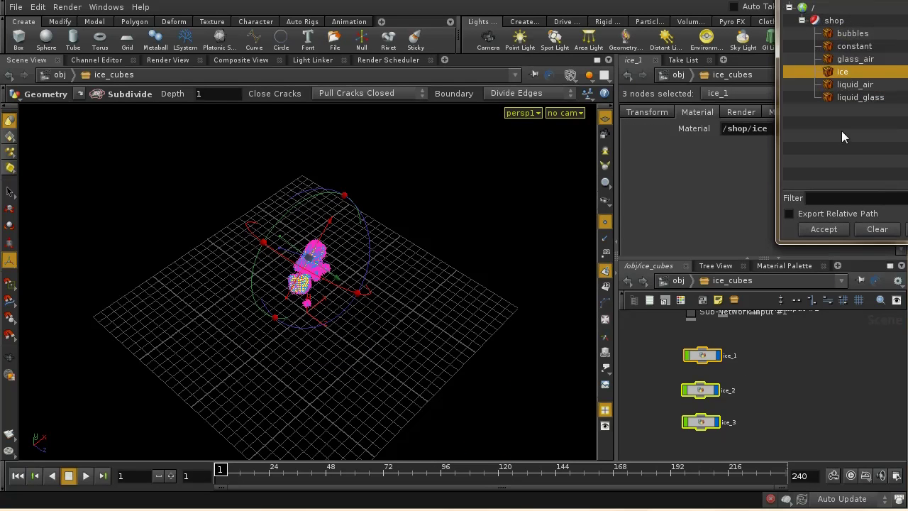
left_click(823, 229)
Assign /shop/bubbles to the bubbles node and switch to the Render View.
middle_click_drag(803, 390, 797, 338)
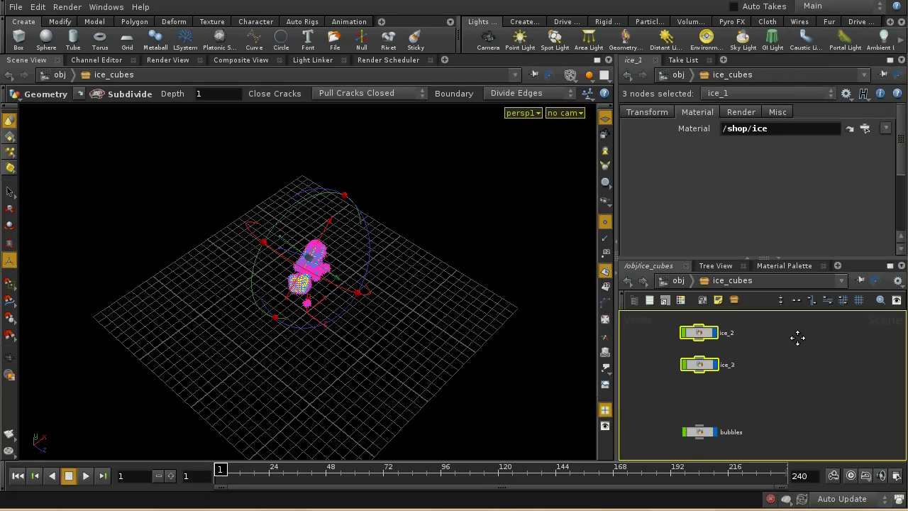
left_click(707, 435)
left_click(864, 129)
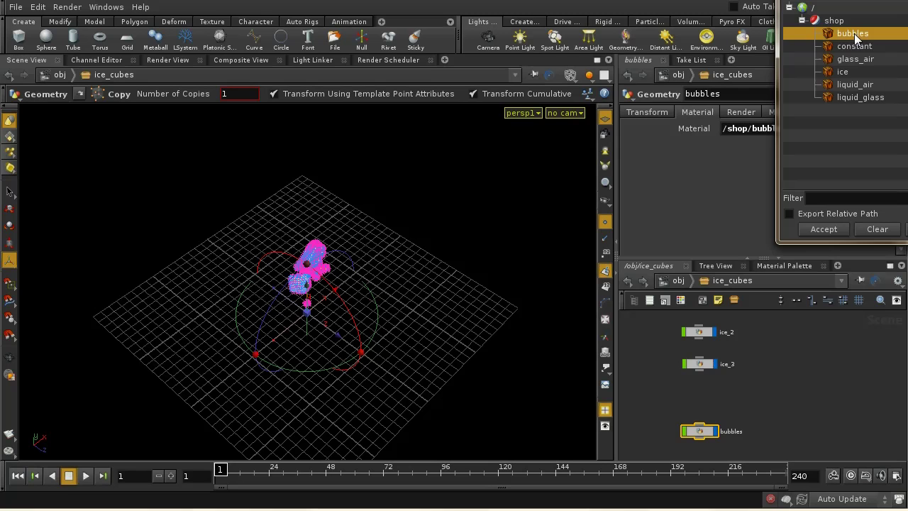
left_click(823, 229)
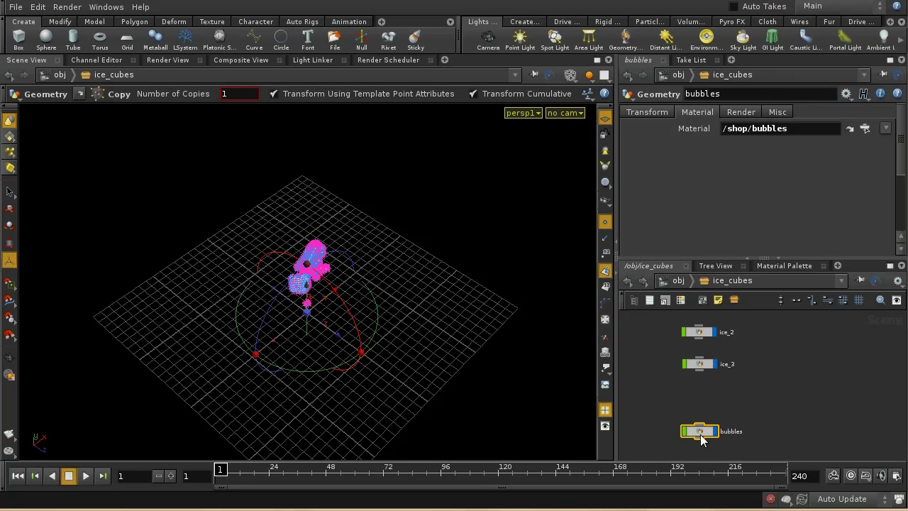
left_click_drag(701, 438, 699, 391)
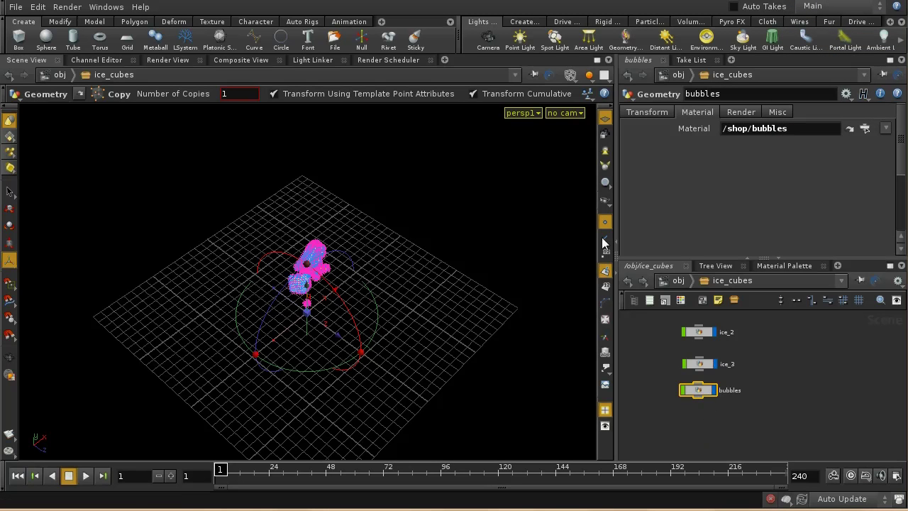
left_click(159, 60)
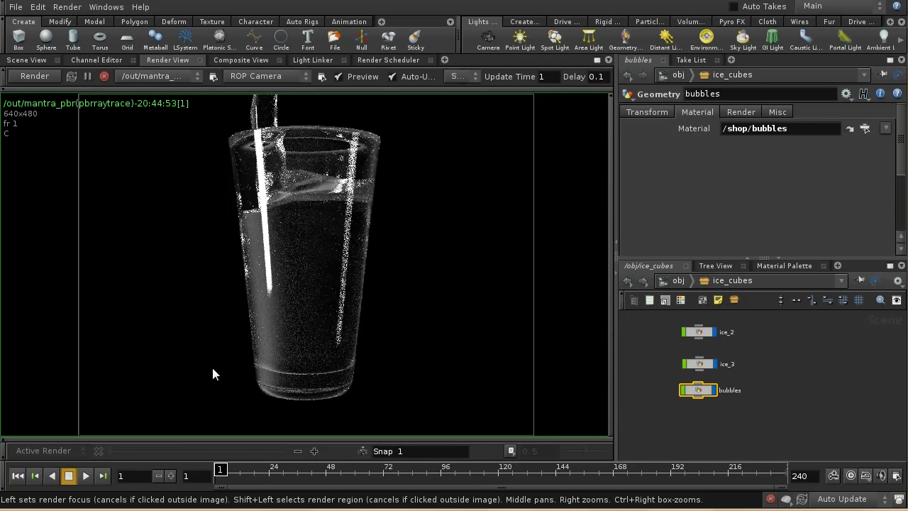
Restart the Mantra PBR preview render and return to the /obj network.
left_click(46, 77)
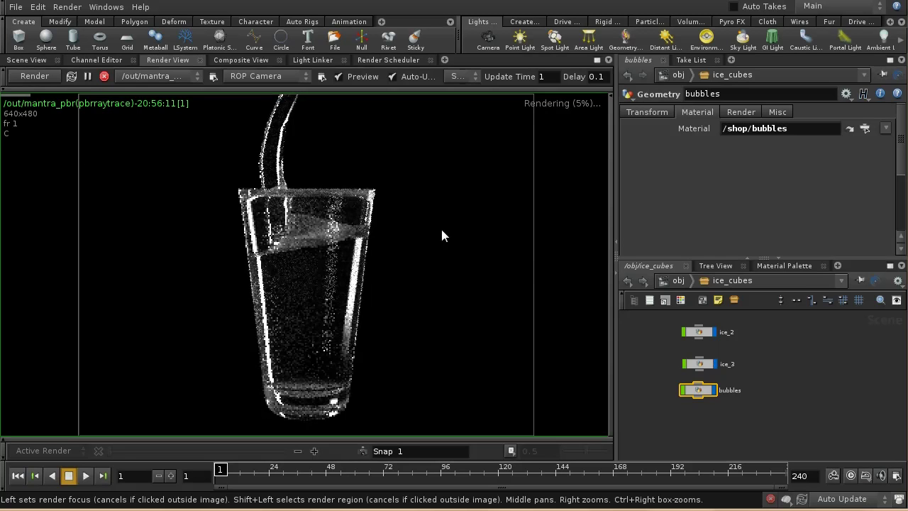
left_click(672, 281)
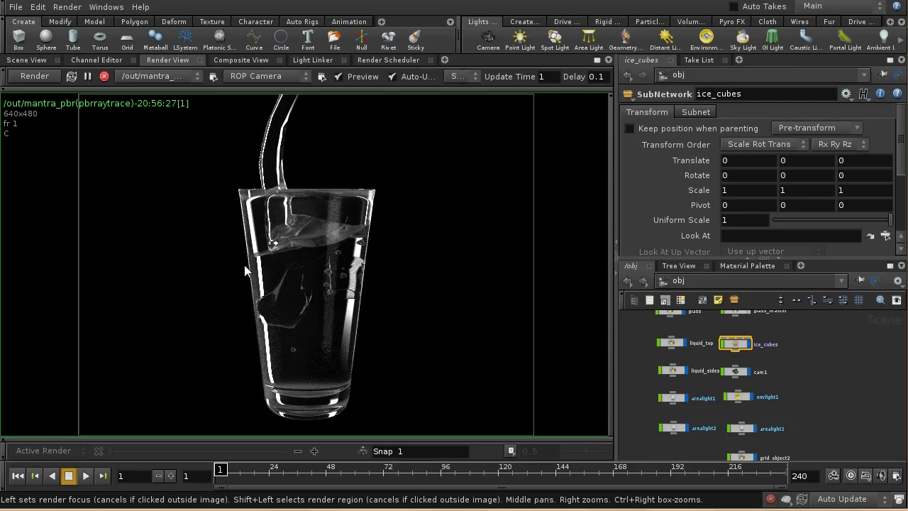
Mark a render region around the ice cube, then re-render the full frame.
left_click_drag(244, 265, 332, 338, "shift")
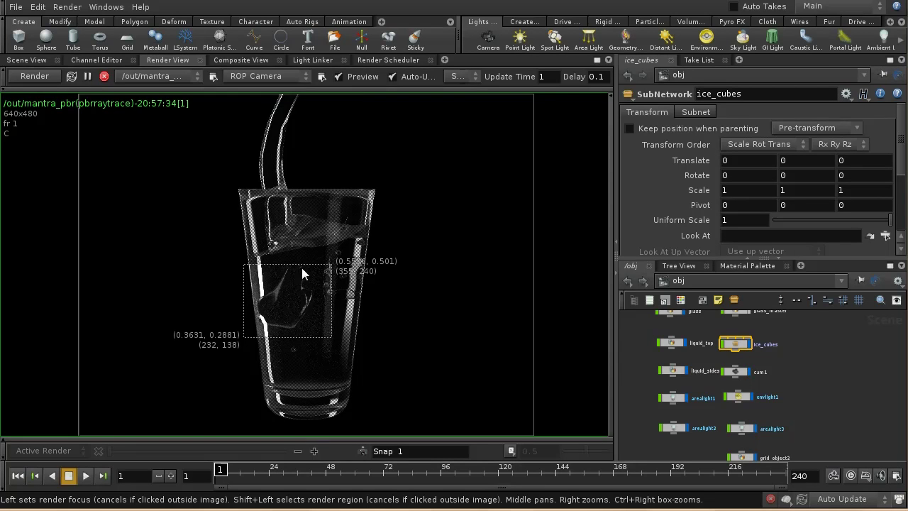
left_click(31, 303)
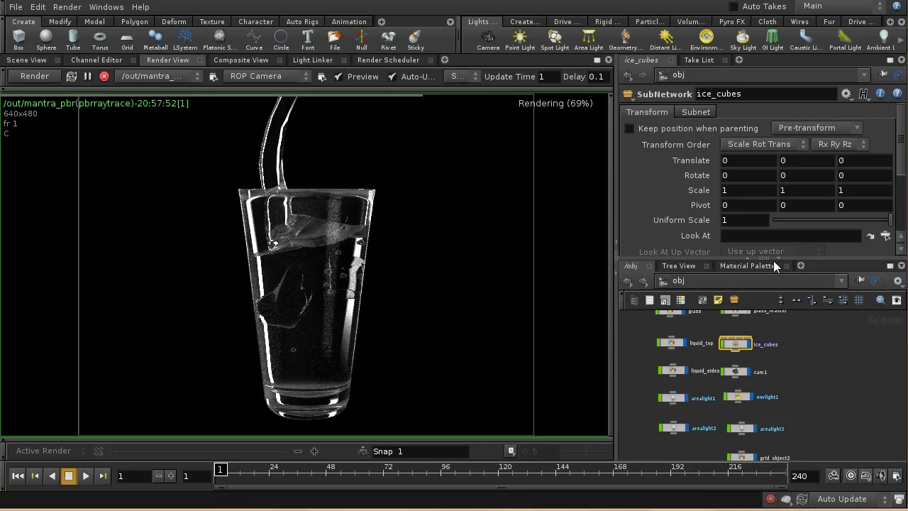
In /shop, select the ice shader and uncheck Fresnel Blending in its Settings.
left_click(719, 277)
left_click(692, 366)
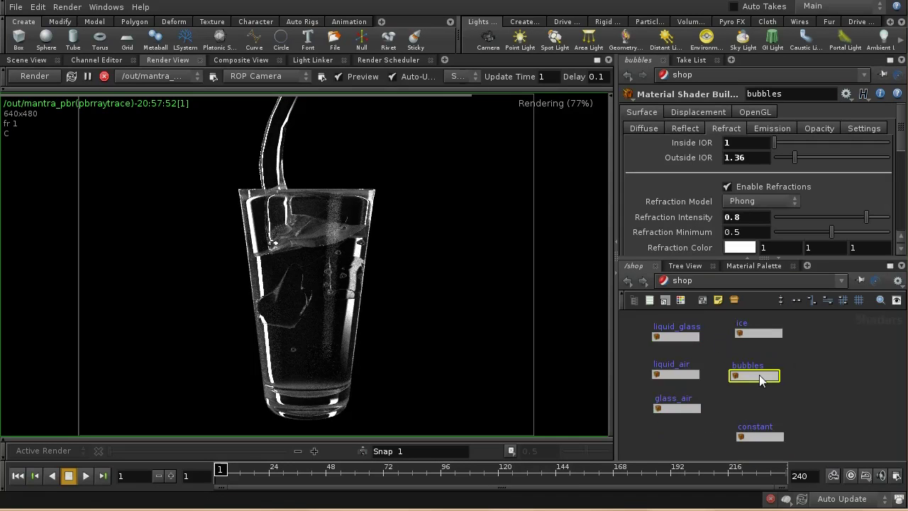
left_click(765, 333)
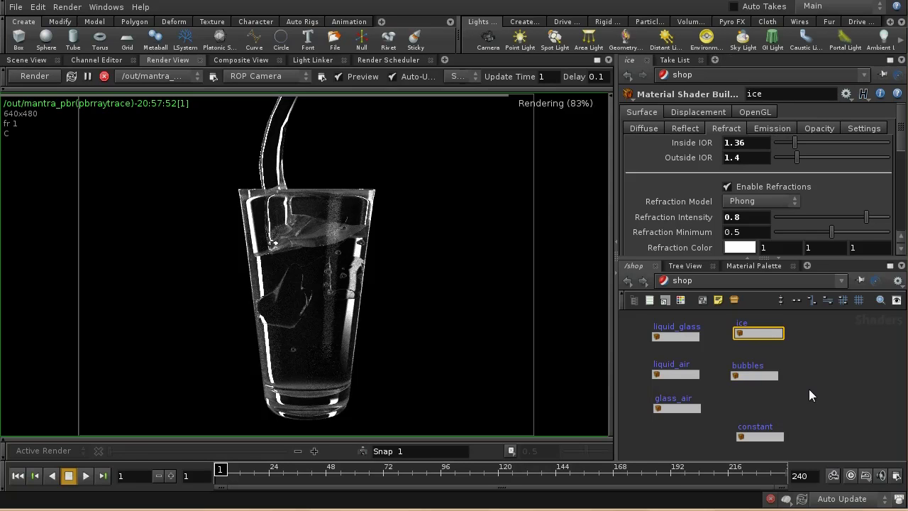
left_click(856, 128)
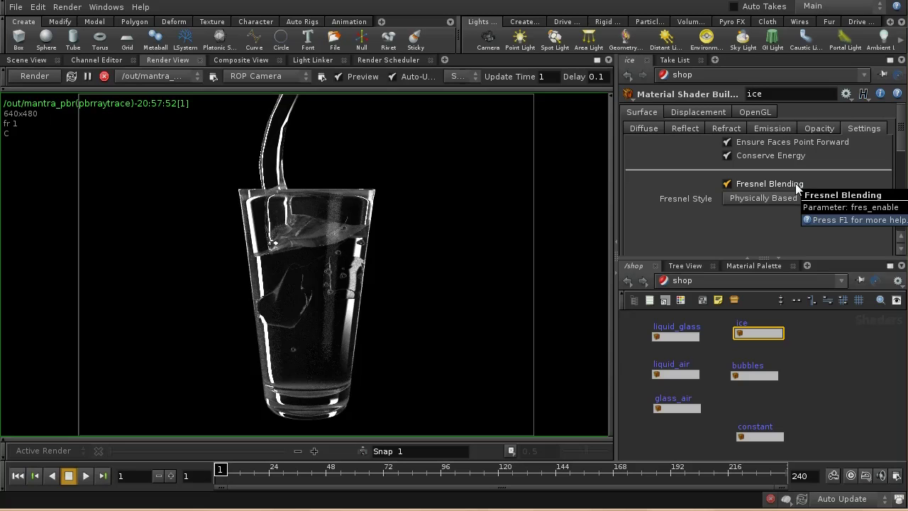
left_click(728, 184)
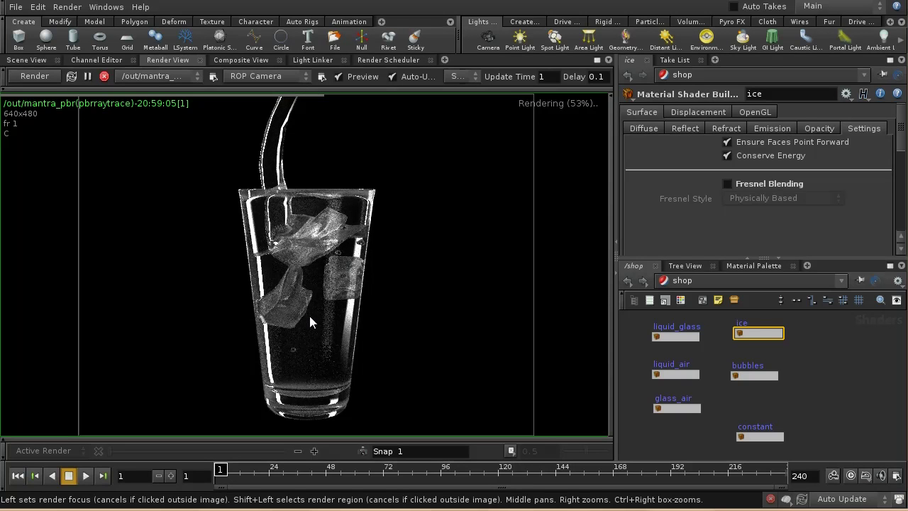
Re-enable Fresnel Blending on ice and change its Outside IOR from 1.4 to 1.
left_click(728, 186)
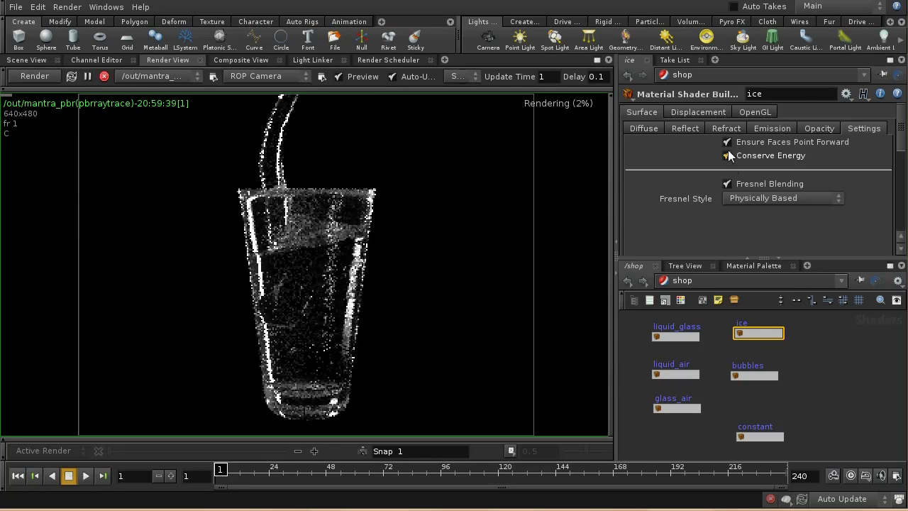
left_click(725, 129)
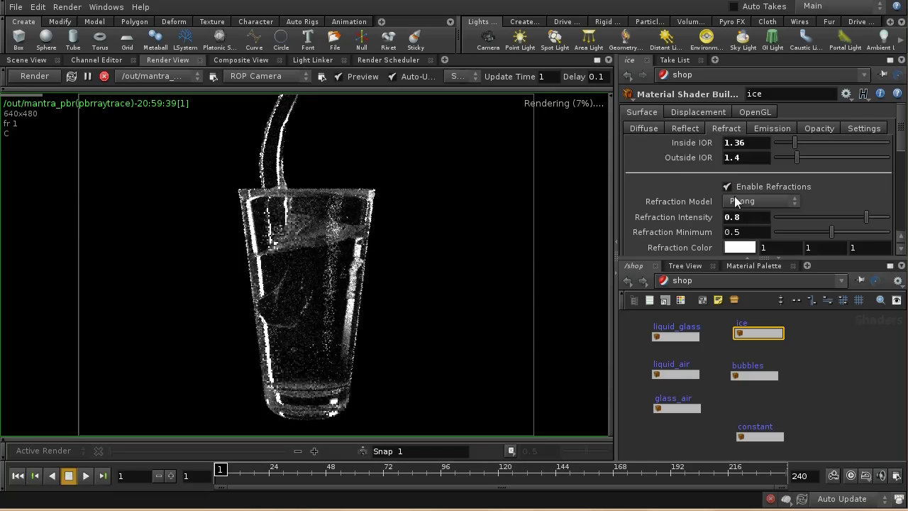
left_click(756, 157)
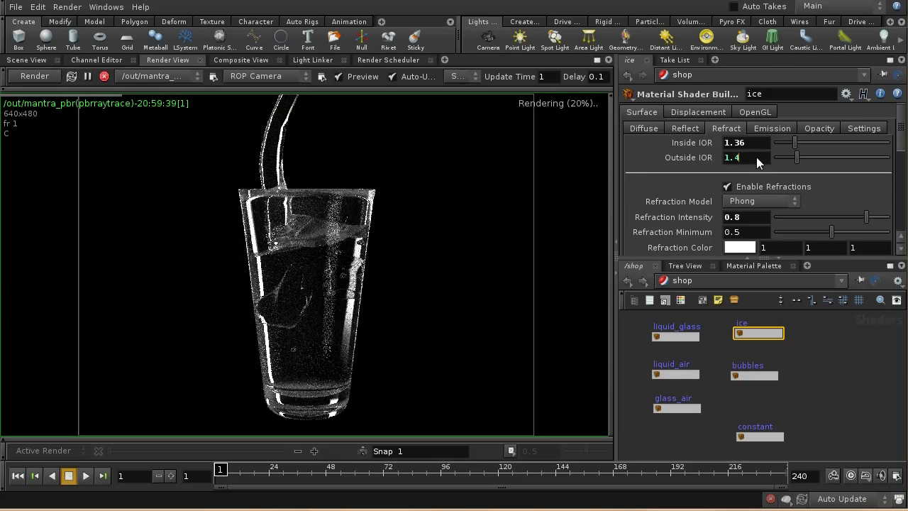
key("BackSpace")
key("Return")
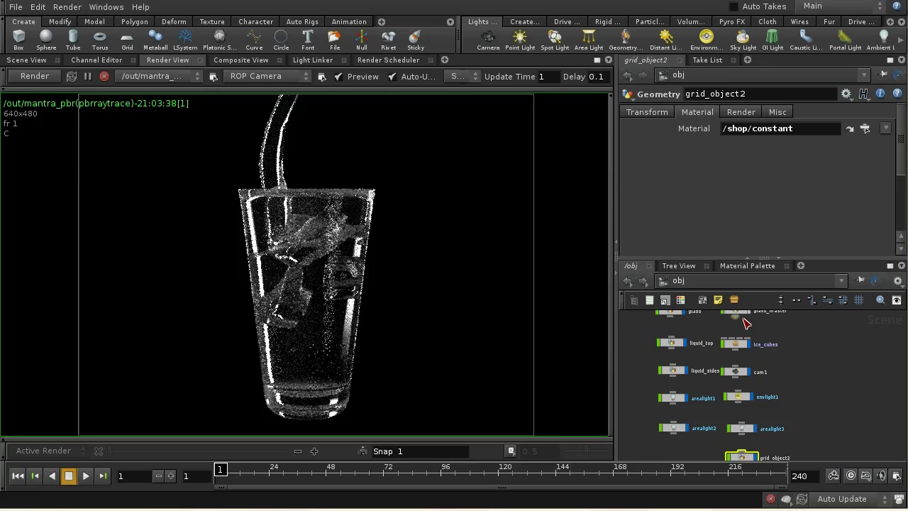
In /out, duplicate the mantra_pbr node and name the copy mantra_pbr_hq.
left_click(704, 279)
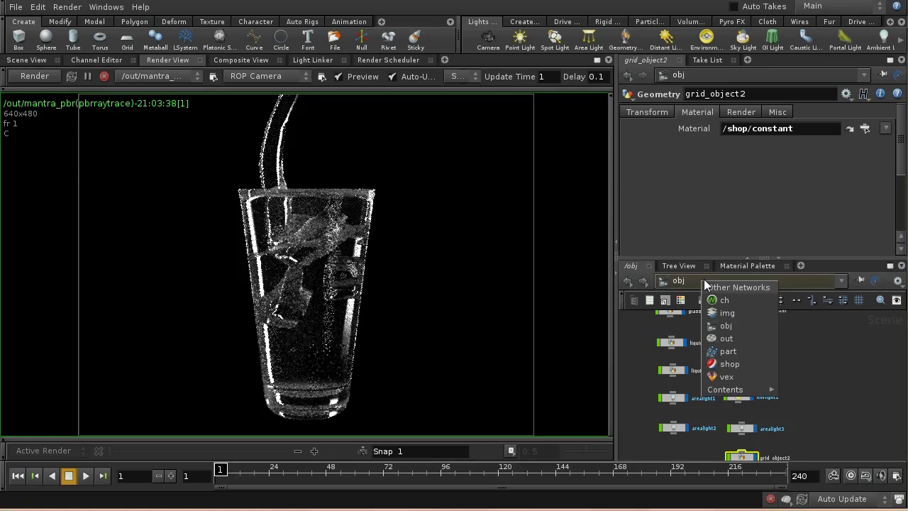
left_click(739, 340)
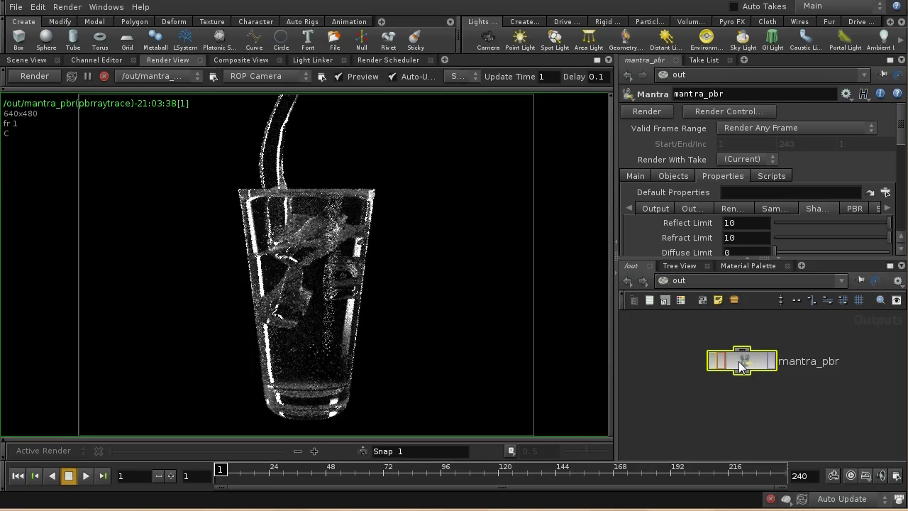
key("ctrl+c")
key("ctrl+v")
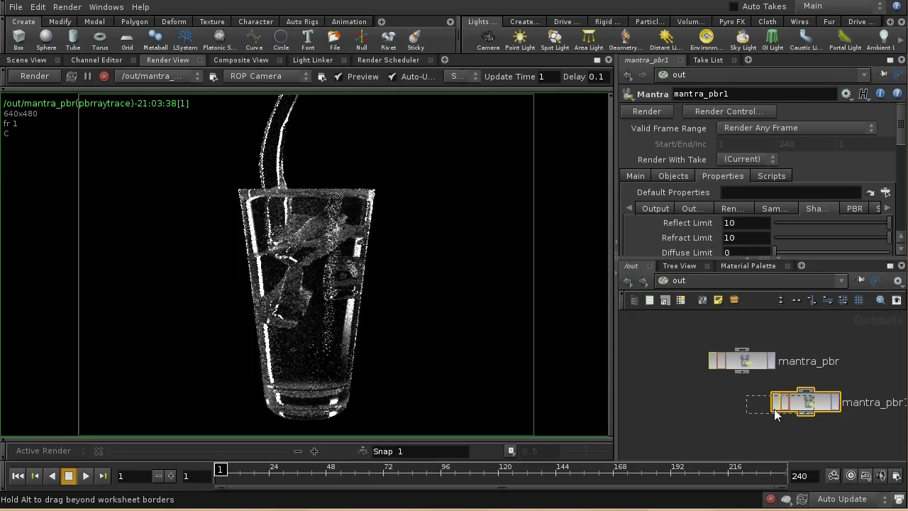
left_click_drag(750, 419, 751, 419)
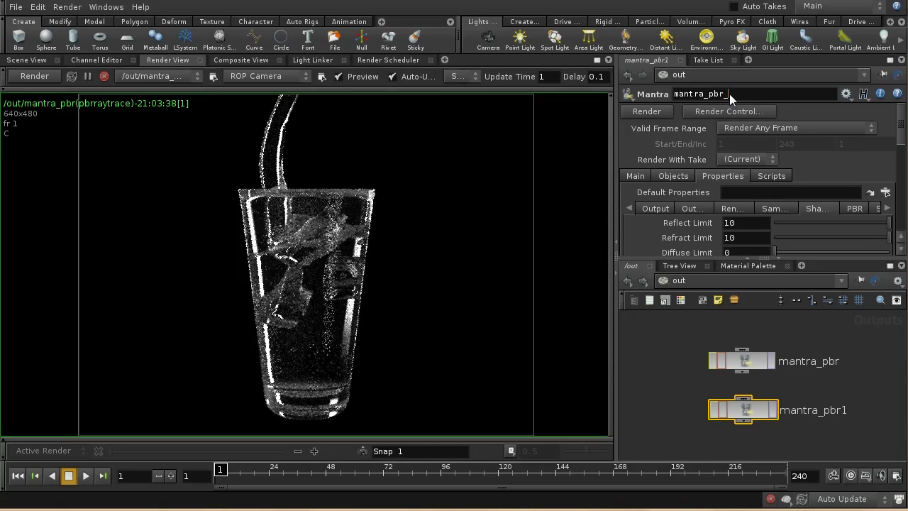
type("hq")
key("Return")
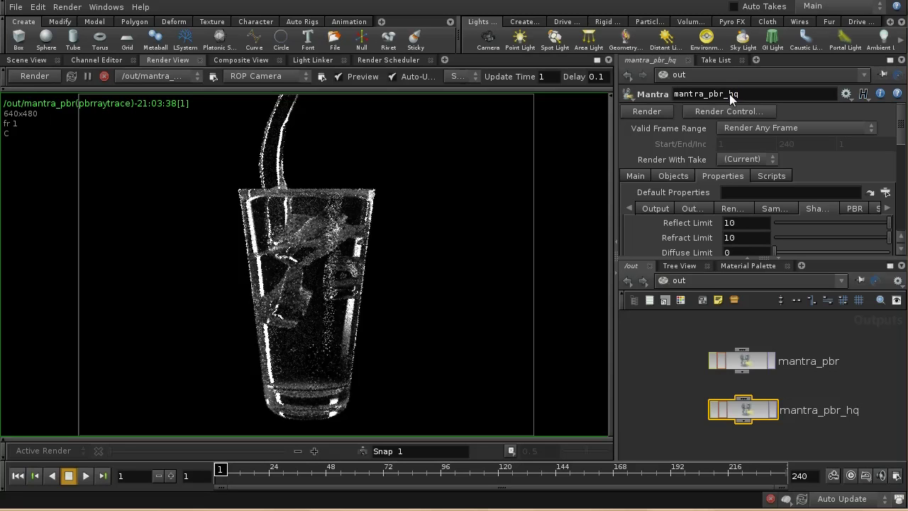
Set mantra_pbr_hq sampling to 64 max ray samples and noise level 0.01.
left_click(769, 209)
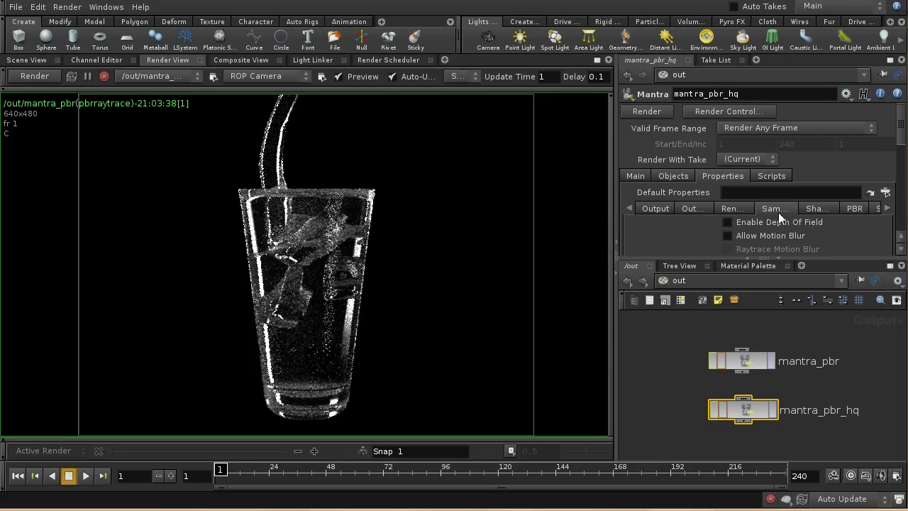
left_click_drag(900, 139, 902, 200)
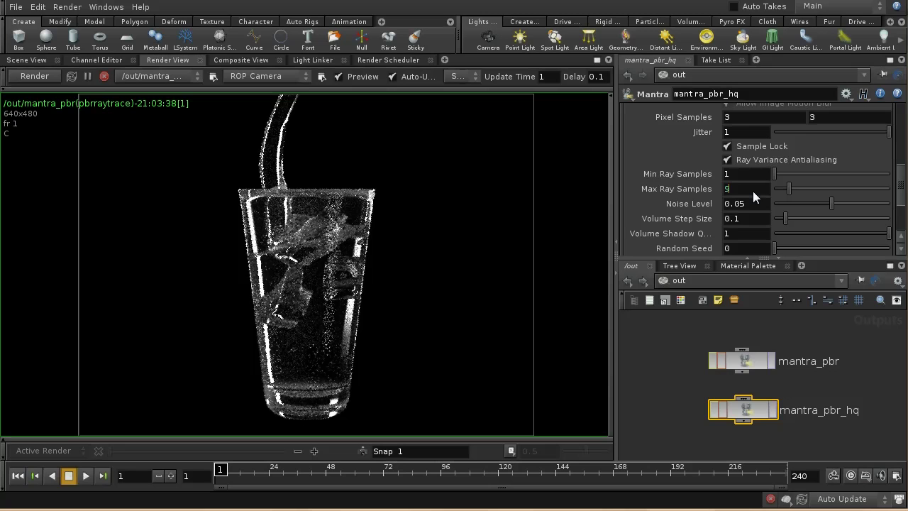
type("4")
key("Return")
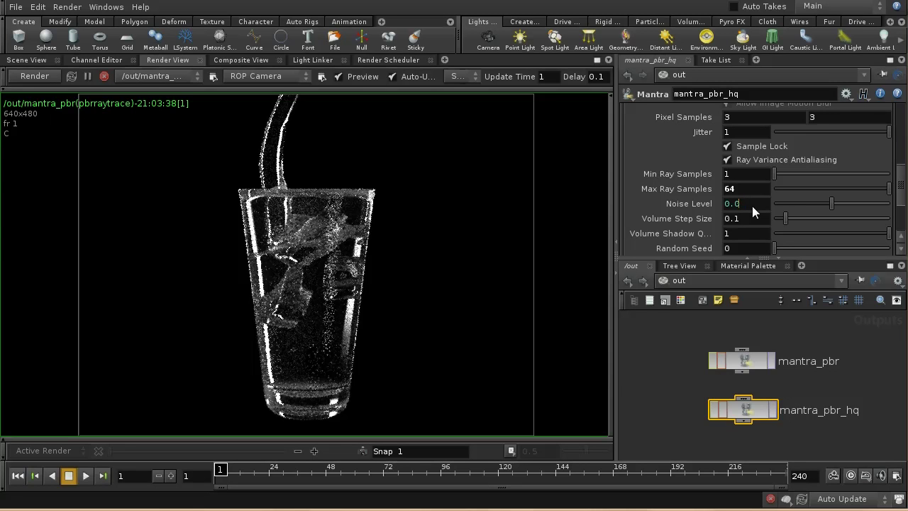
key("Return")
left_click_drag(903, 193, 902, 142)
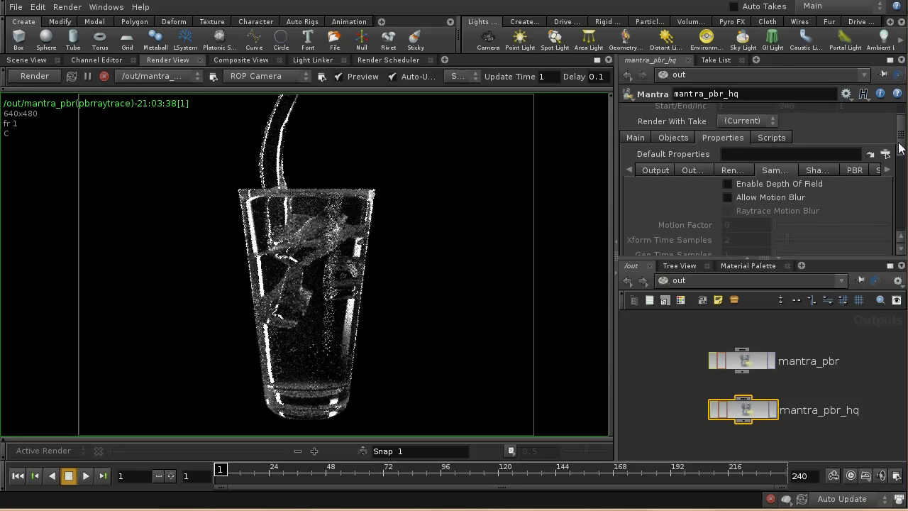
left_click(654, 170)
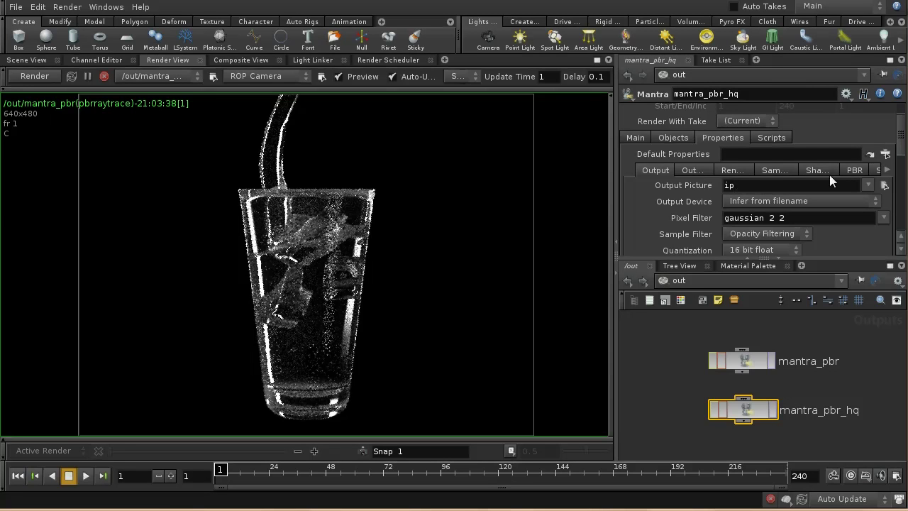
Set the output picture to $HIP/pic/final.png via the file browser.
left_click(884, 186)
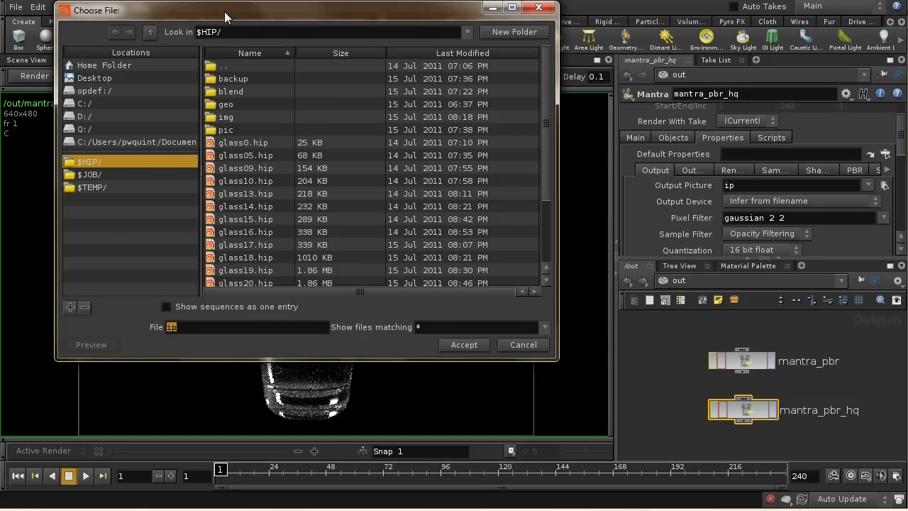
left_click_drag(225, 18, 247, 53)
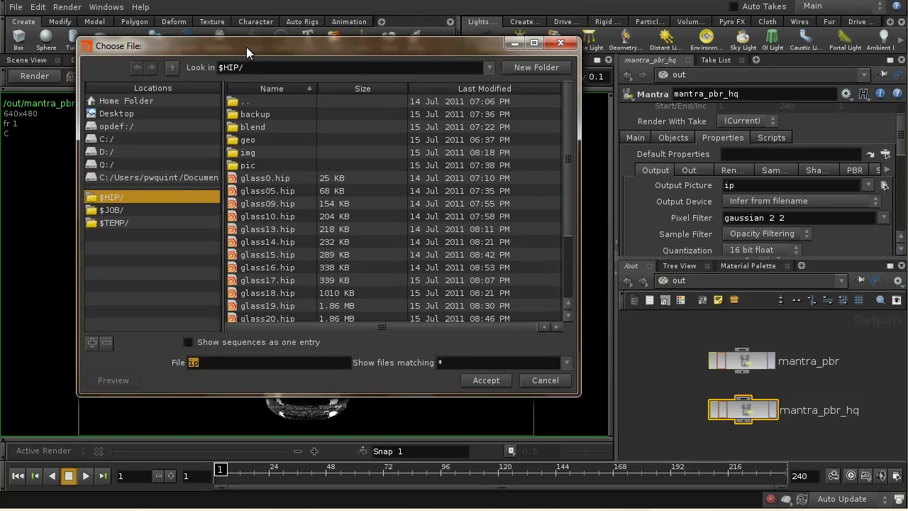
double_click(254, 164)
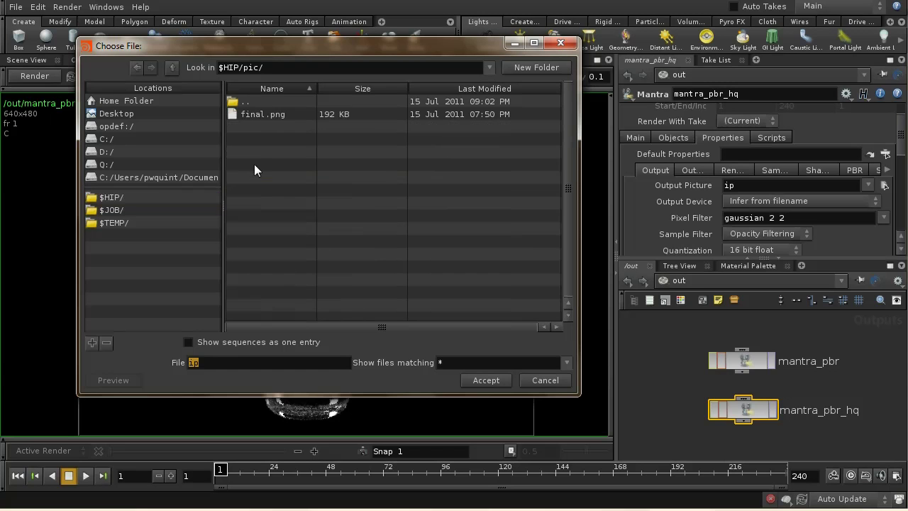
left_click(270, 118)
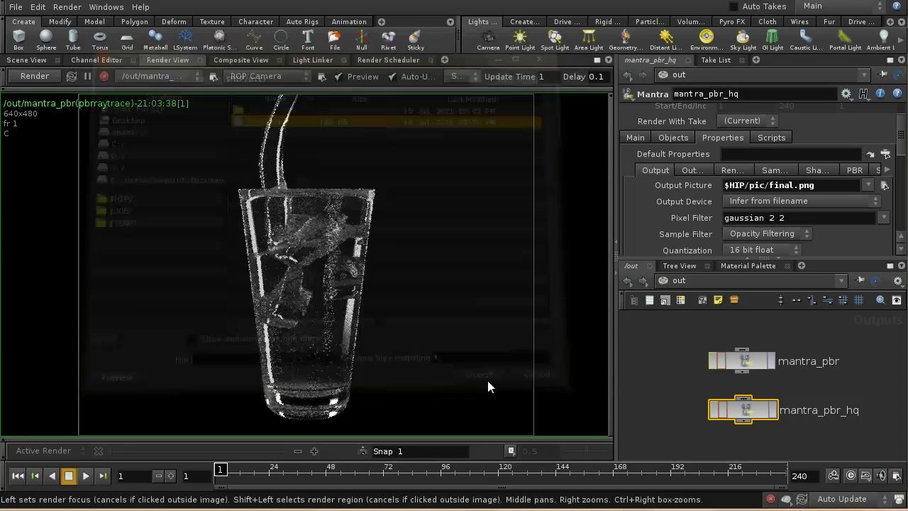
left_click(486, 381)
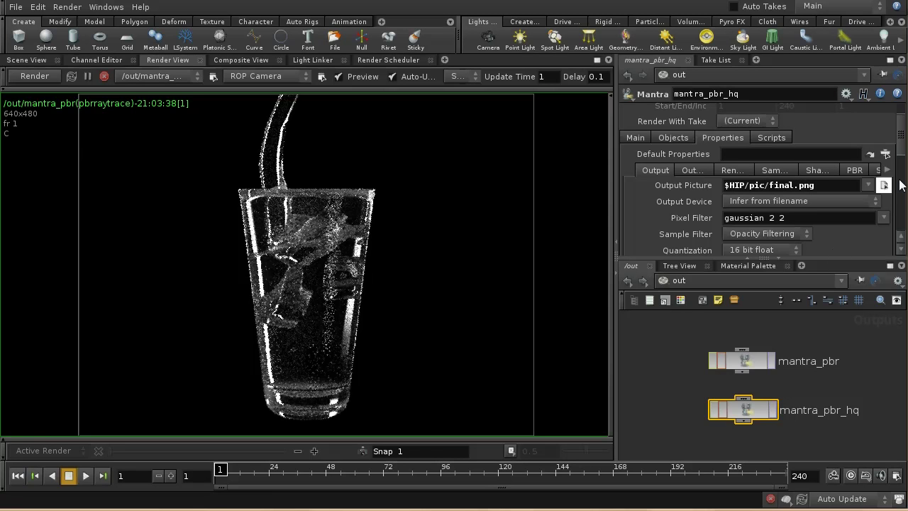
Set the output quantization to 8 bit integer.
left_click(762, 250)
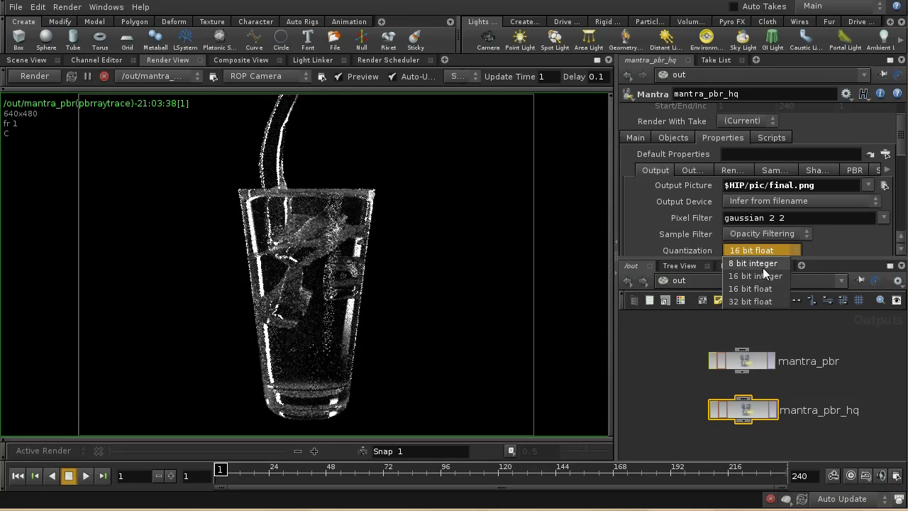
left_click(763, 265)
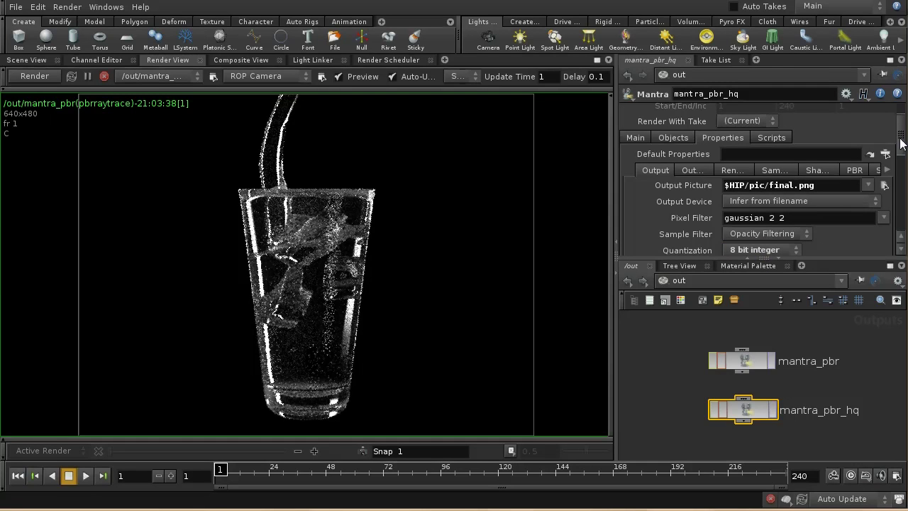
scroll(836, 204, "down", 8)
scroll(835, 203, "up", 10)
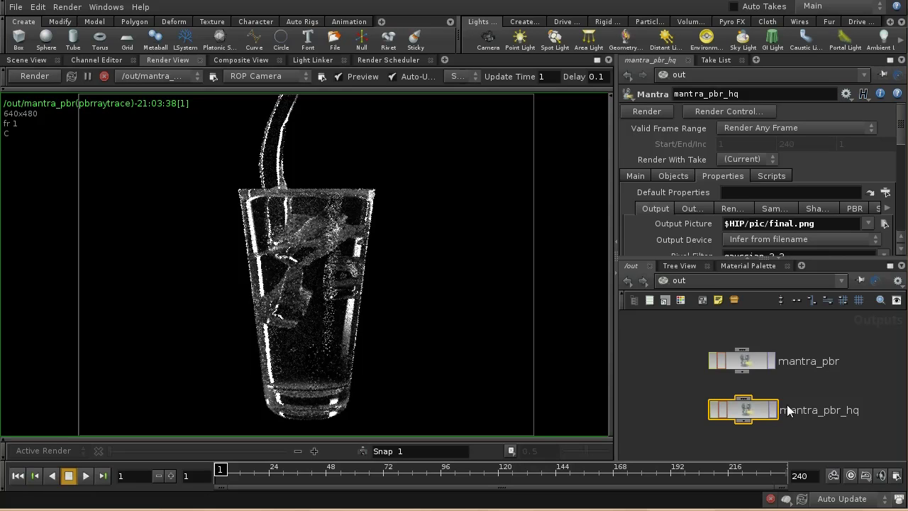
Enable Override Camera Resolution on mantra_pbr_hq and enter 1280 by 720.
left_click(733, 208)
scroll(775, 138, "down", 4)
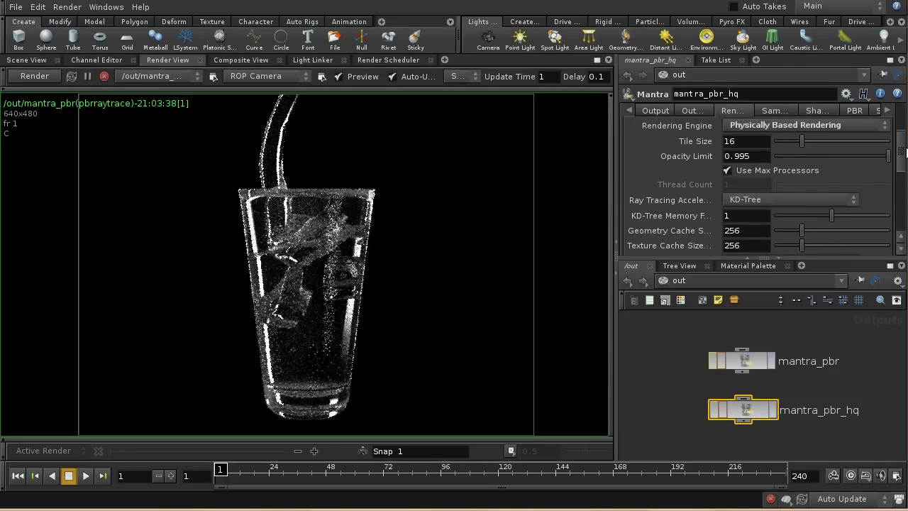
scroll(775, 138, "up", 1)
left_click(775, 144)
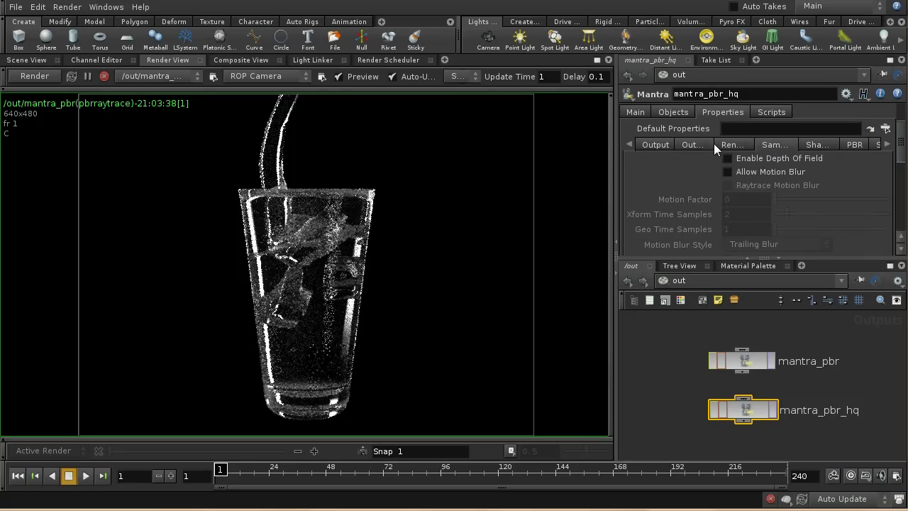
left_click(694, 144)
left_click(657, 144)
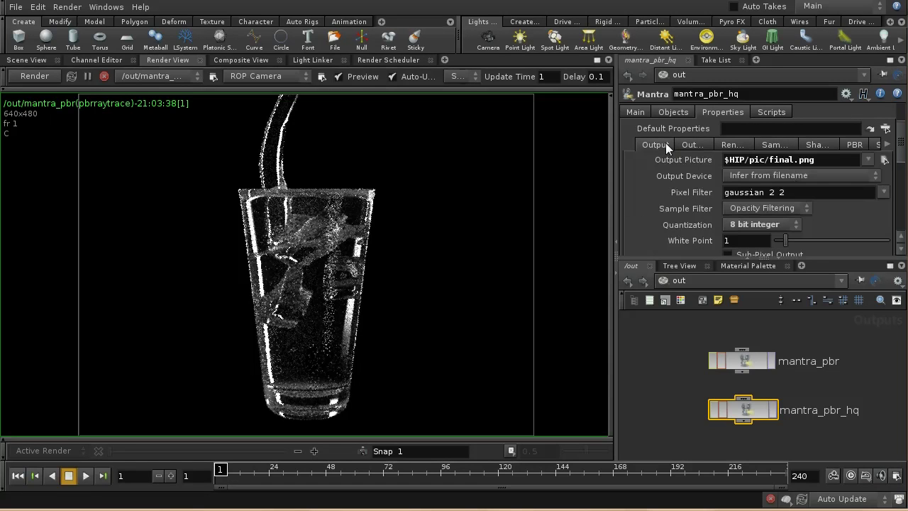
scroll(780, 183, "down", 3)
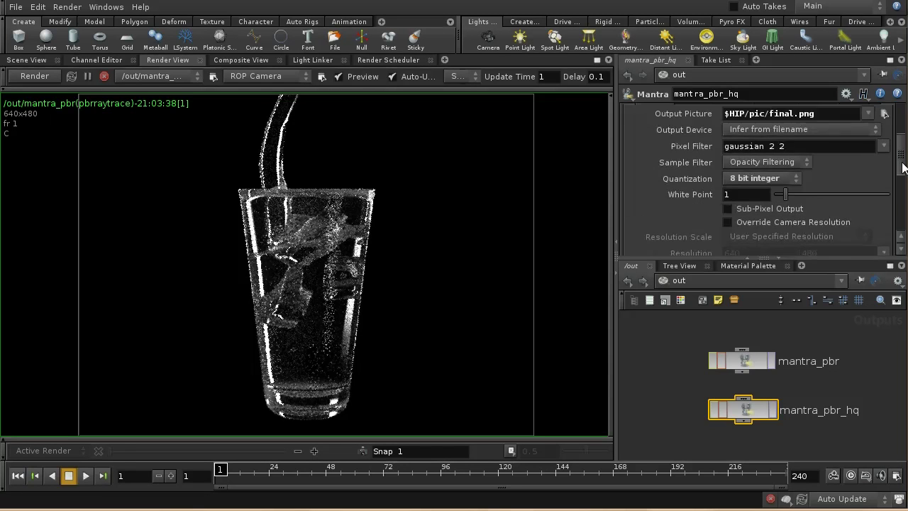
left_click(729, 182)
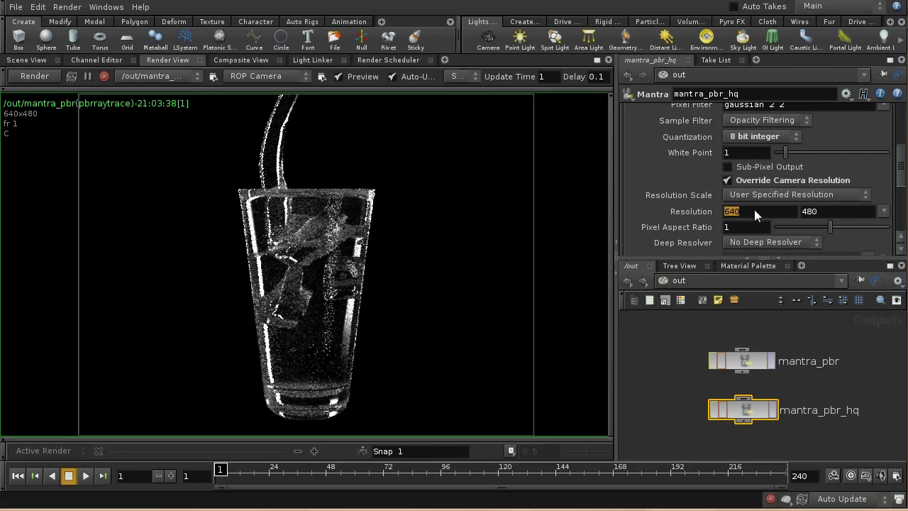
left_click(754, 210)
type("1280")
key("Tab")
type("720")
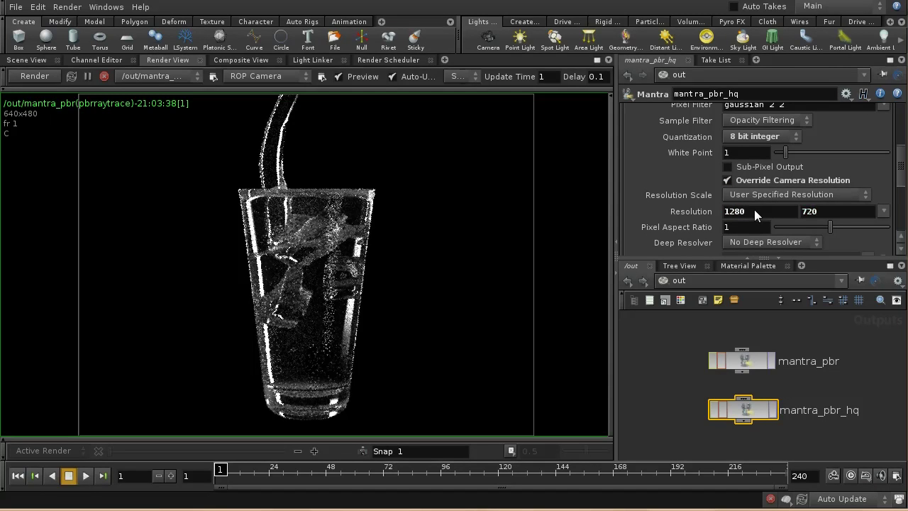